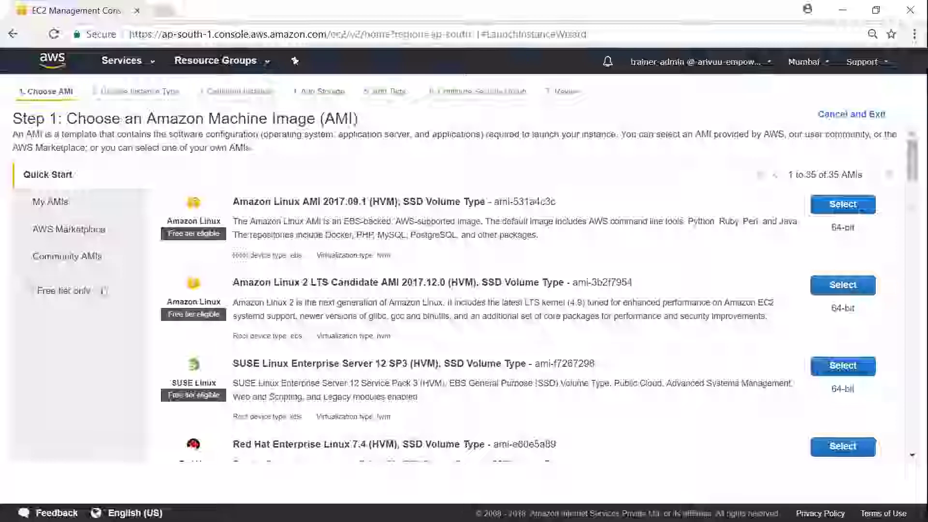
- Browse the Quick Start images and the community AMIs, including the Deep Learning AMI (Ubuntu) Version 3.0 entry
scroll(300, 338, down, 15)
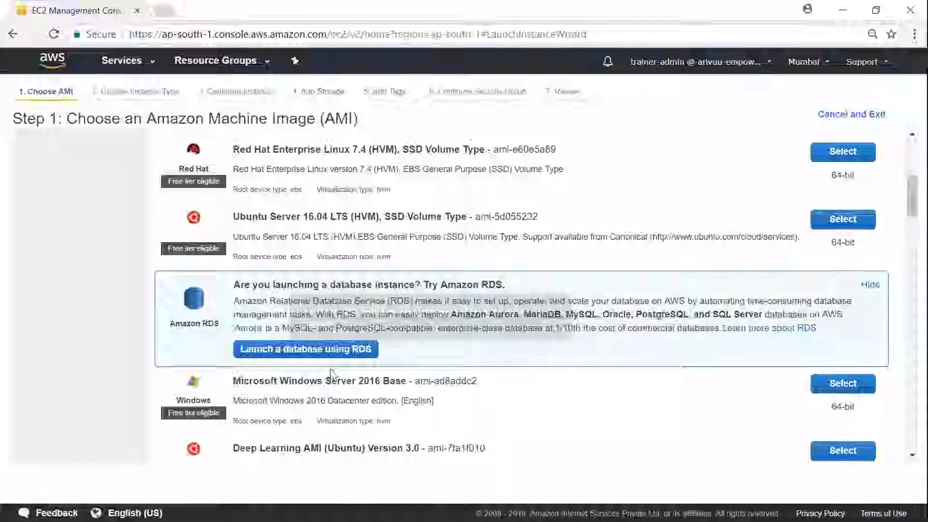
scroll(520, 296, up, 15)
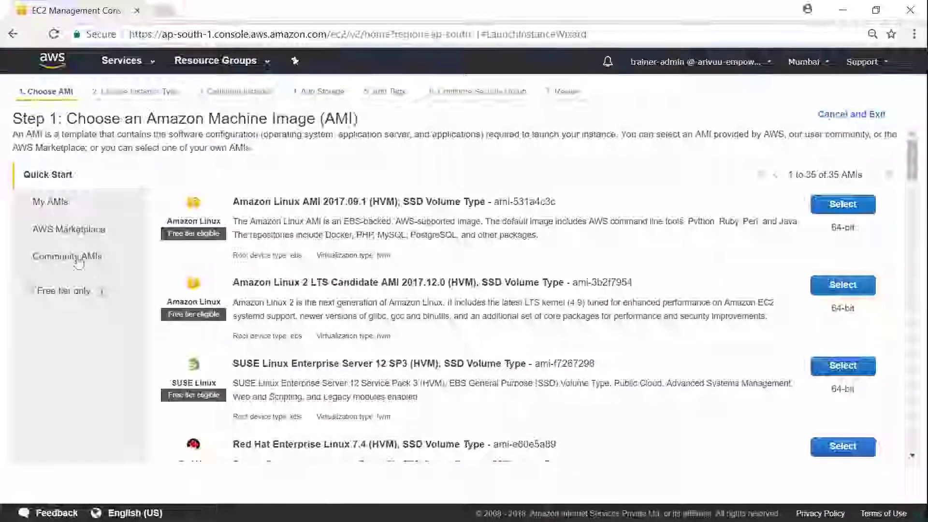
click(83, 257)
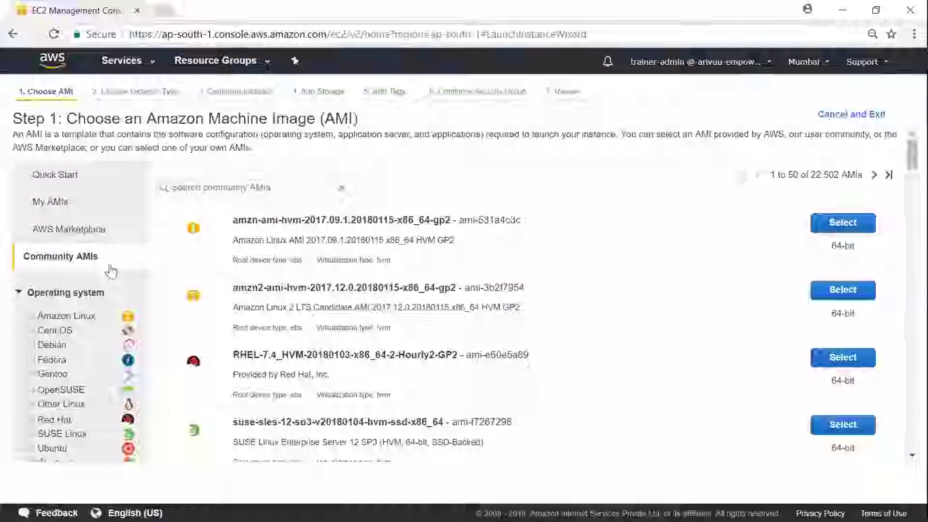
scroll(106, 256, down, 7)
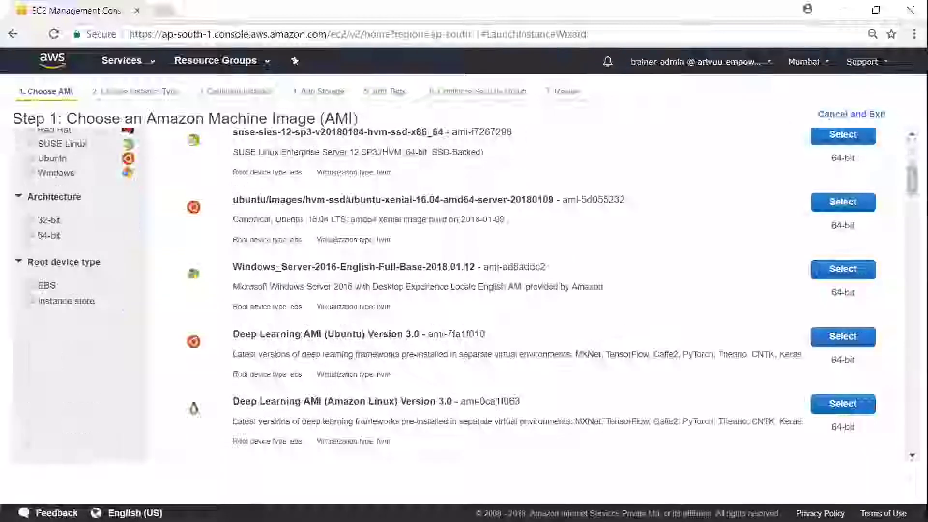
scroll(242, 290, down, 3)
scroll(238, 303, up, 3)
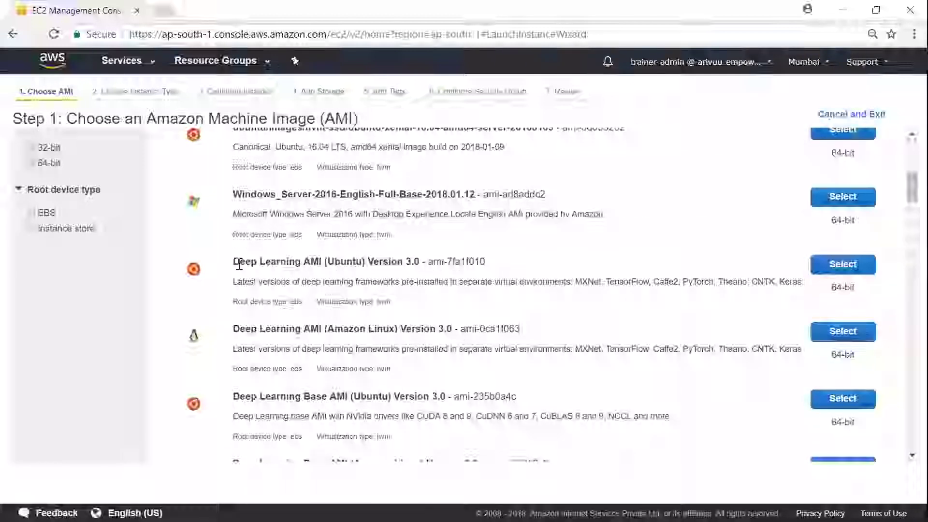
drag(245, 269, 398, 263)
scroll(145, 266, up, 10)
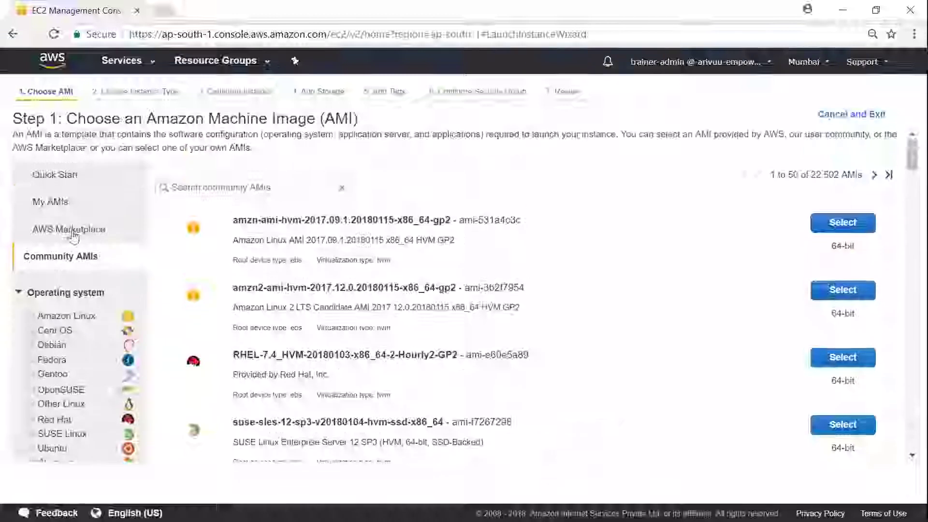
- Search the AWS Marketplace products for "content management"
click(72, 232)
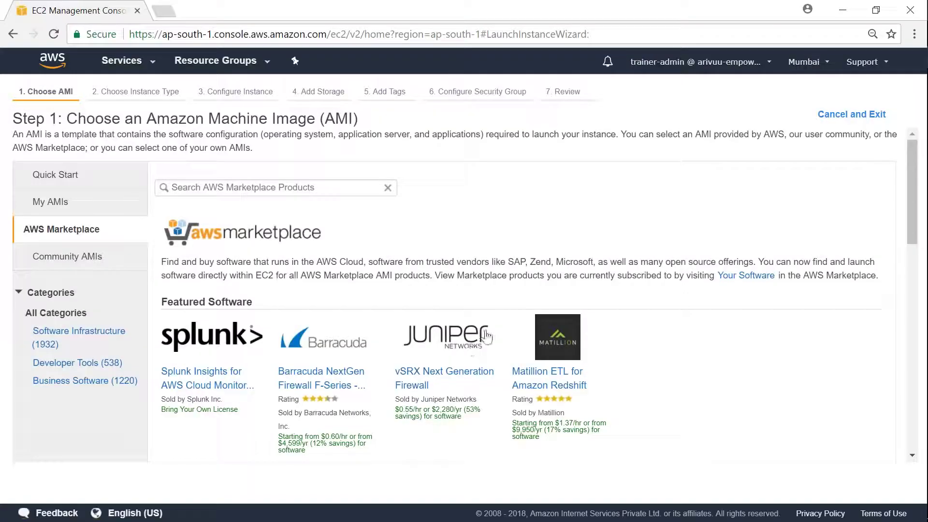
click(274, 188)
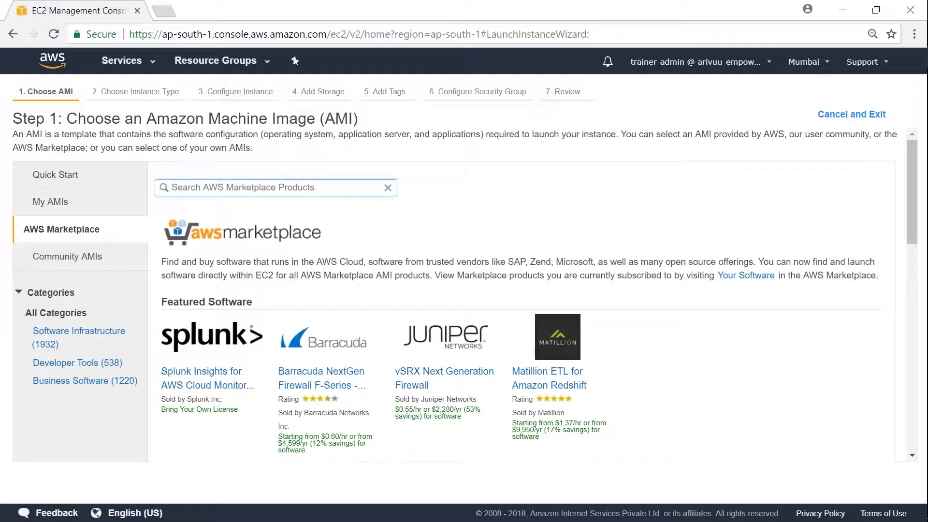
text(content ma)
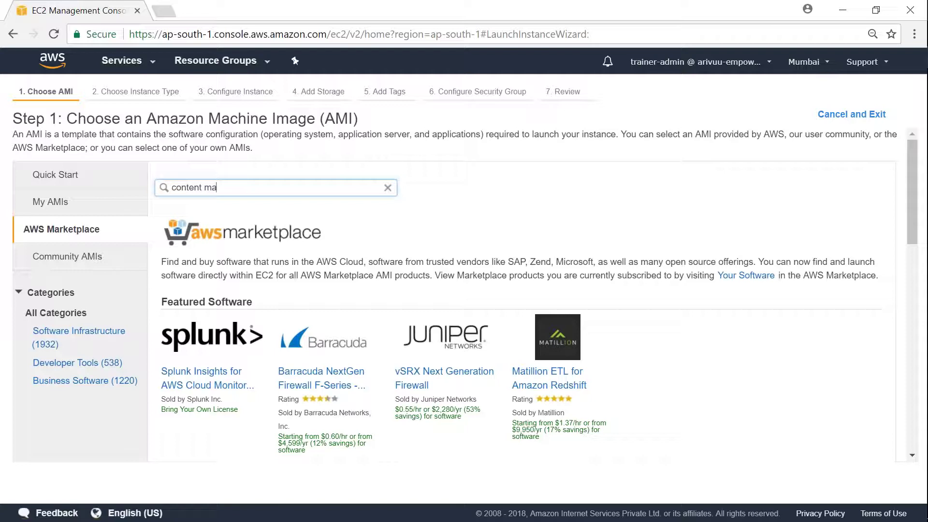
text(nagement)
key(Return)
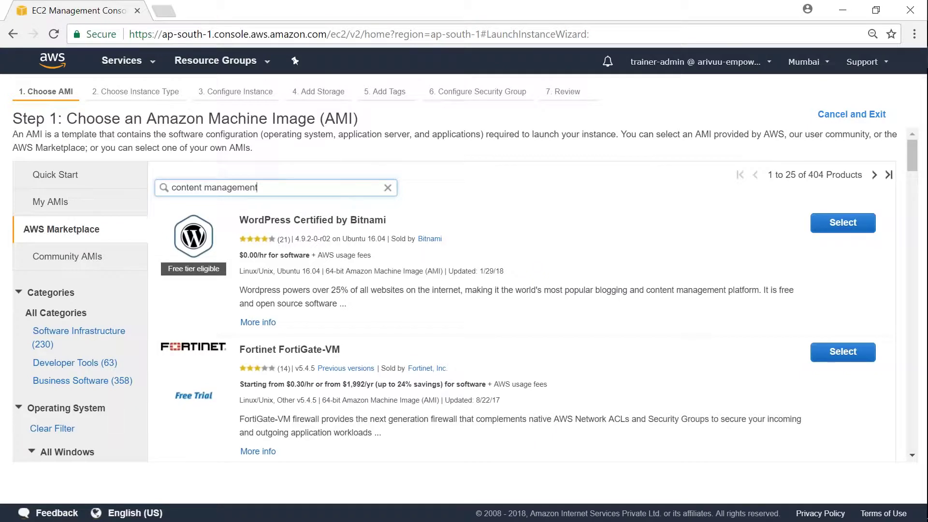
- Examine the WordPress Certified by Bitnami listing and look through the other content management products found in the Marketplace
drag(240, 220, 286, 220)
double_click(353, 220)
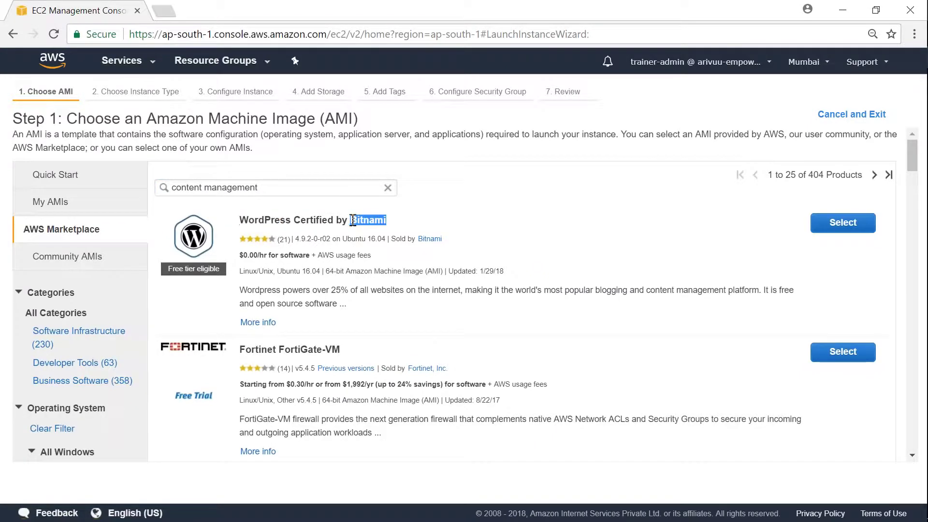
double_click(263, 220)
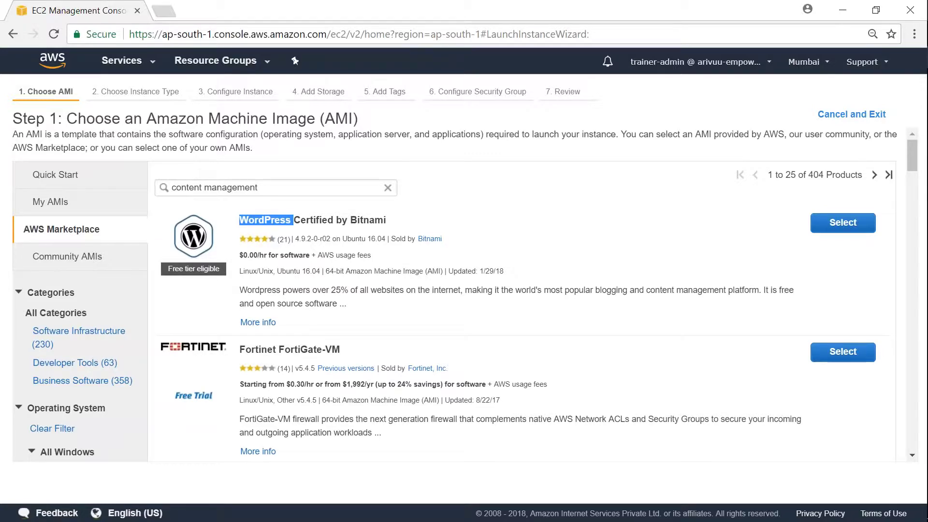
scroll(349, 289, down, 10)
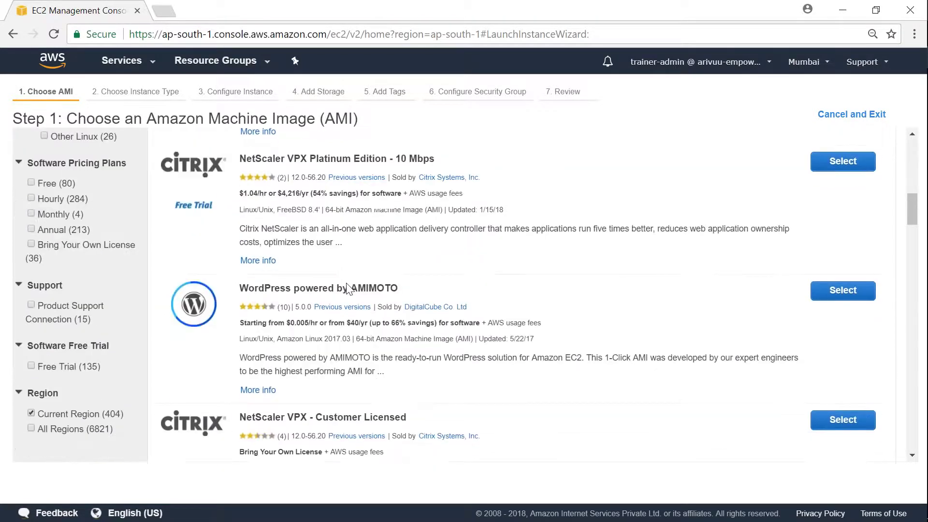
scroll(347, 288, down, 10)
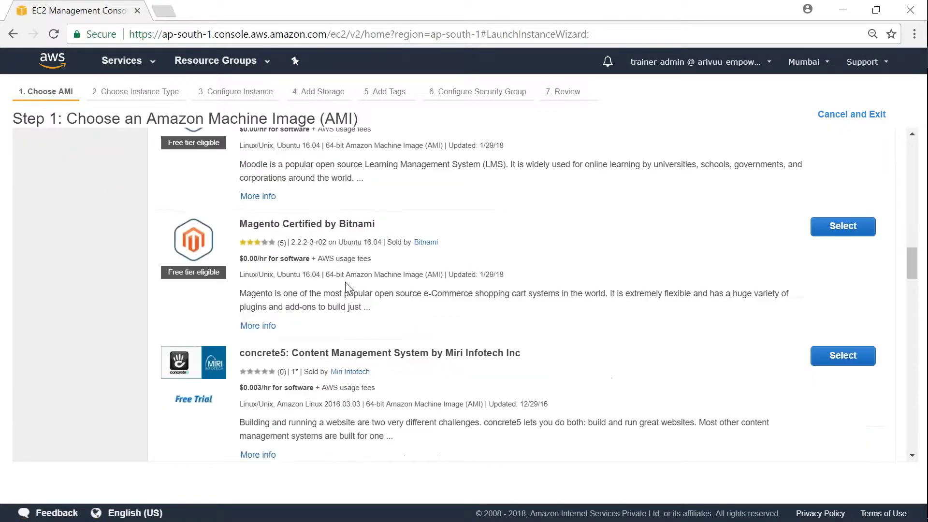
scroll(347, 281, up, 10)
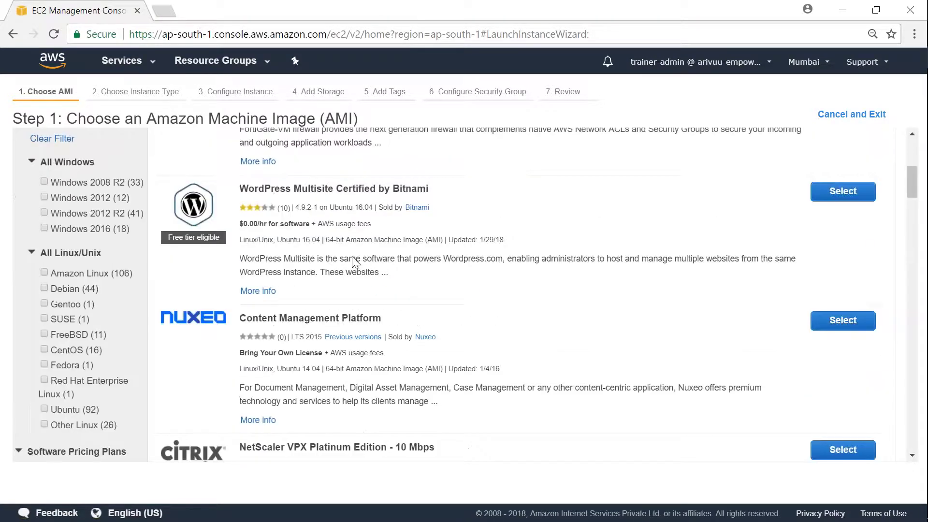
scroll(355, 263, up, 6)
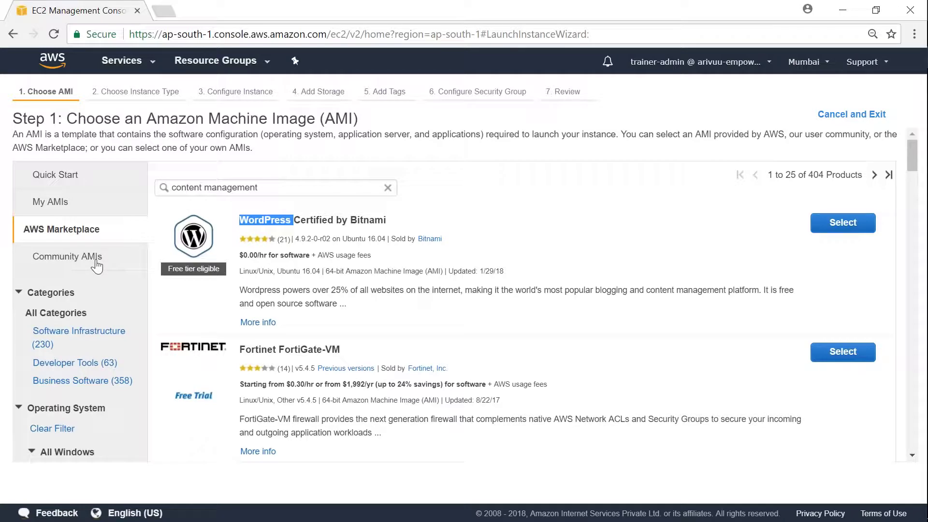
- Filter the community AMIs by the Instance store root device type
click(74, 267)
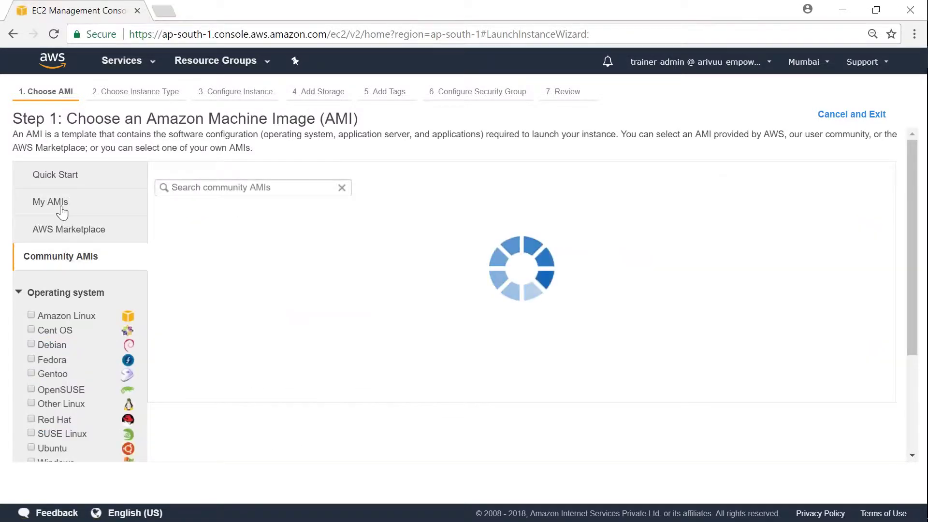
click(66, 178)
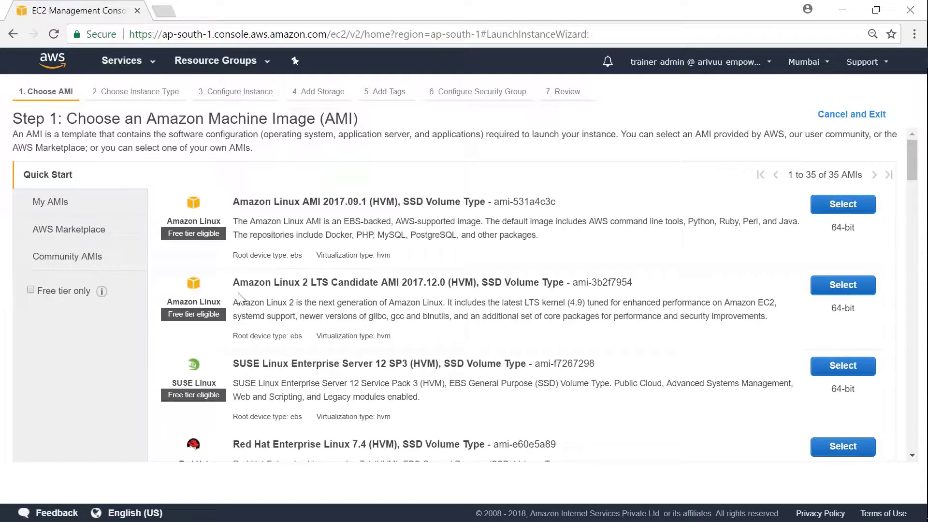
click(83, 261)
scroll(111, 324, down, 9)
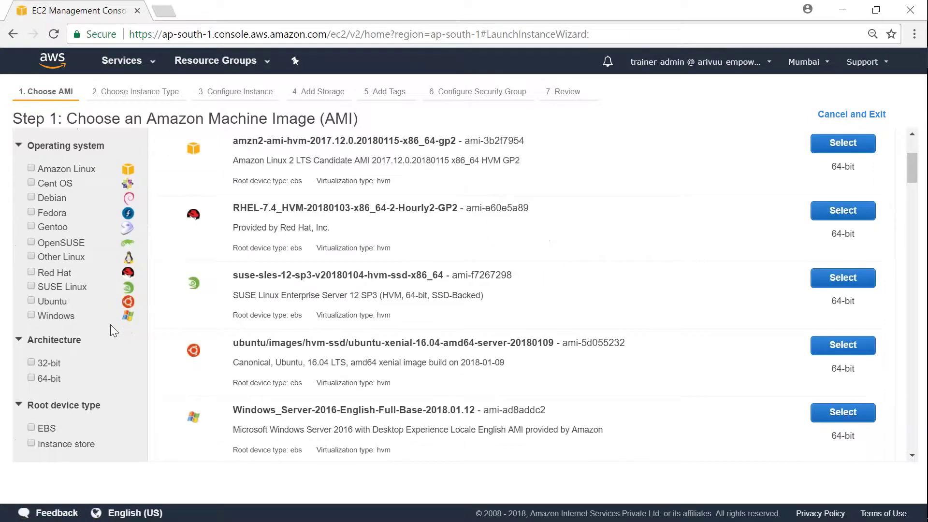
scroll(88, 339, up, 3)
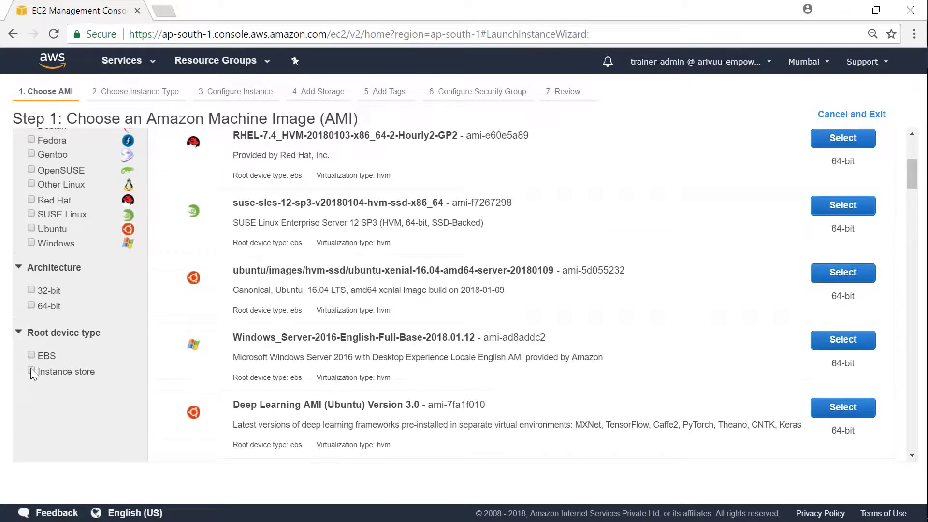
click(32, 371)
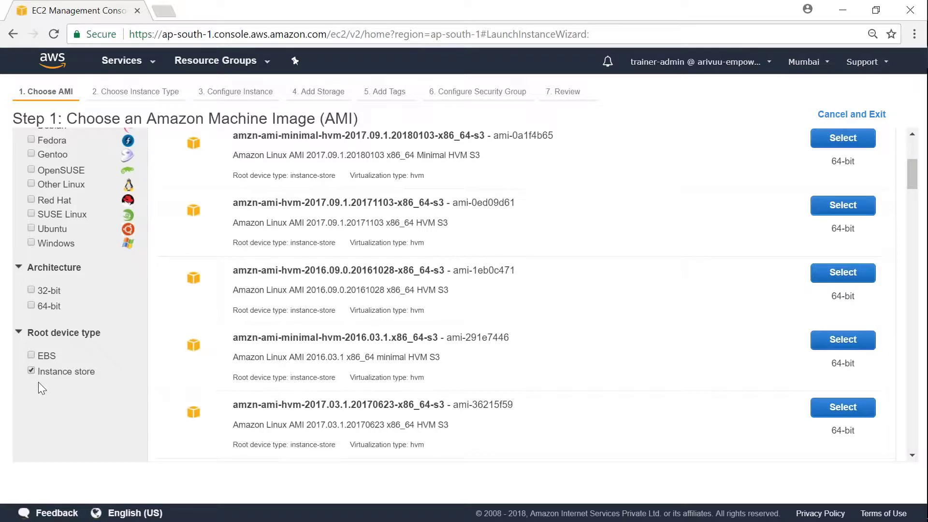
- Try the 64-bit and 32-bit architecture filters on the instance store community AMIs, and clear both
click(31, 305)
click(32, 307)
click(29, 290)
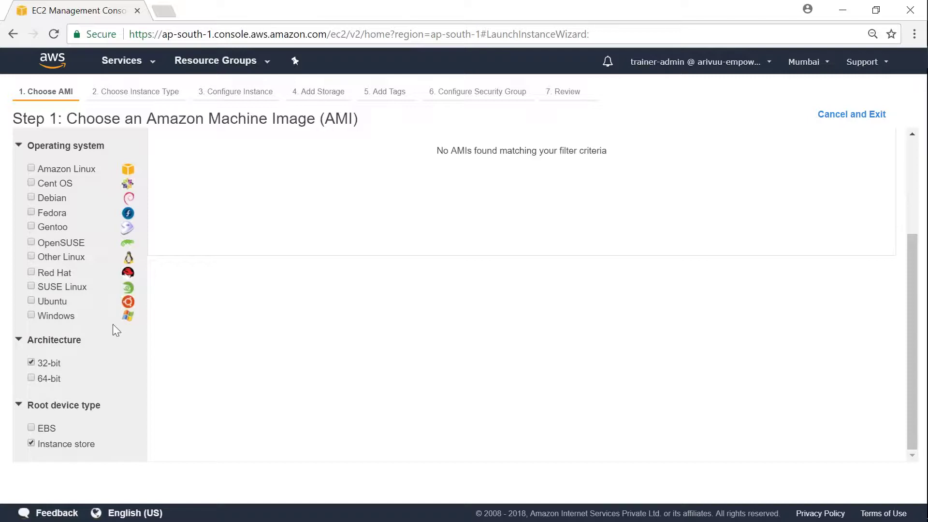
click(32, 366)
click(31, 376)
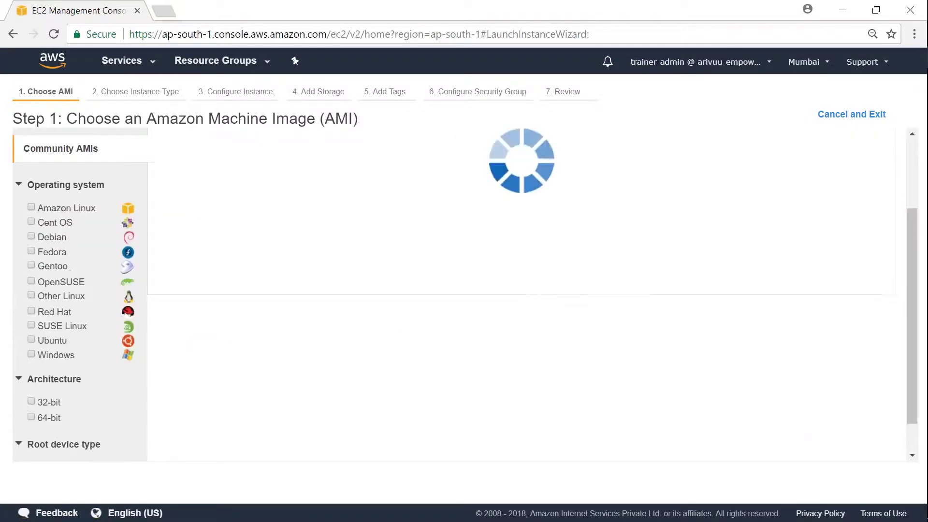
- Check the account's own AMIs, and select Amazon Linux 2 LTS Candidate AMI 2017.12.0 (HVM) from the Quick Start images
click(73, 206)
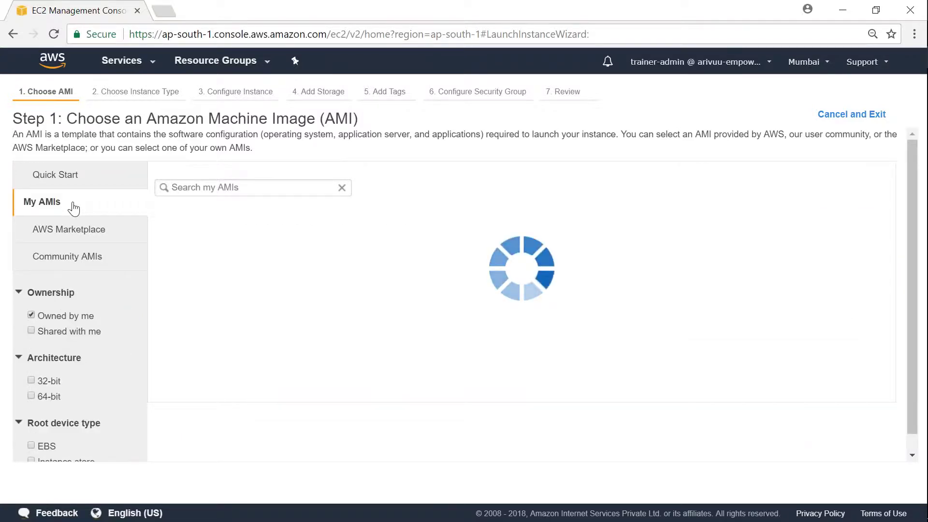
click(233, 187)
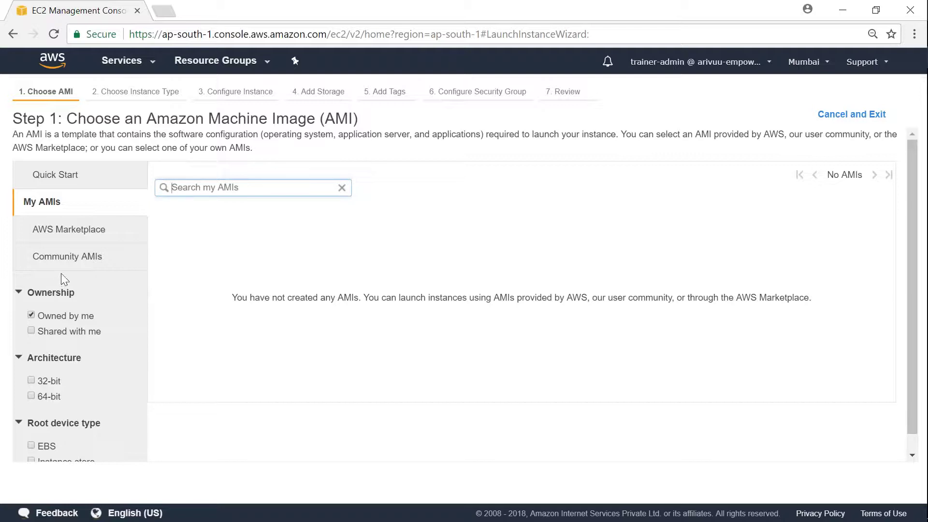
click(79, 178)
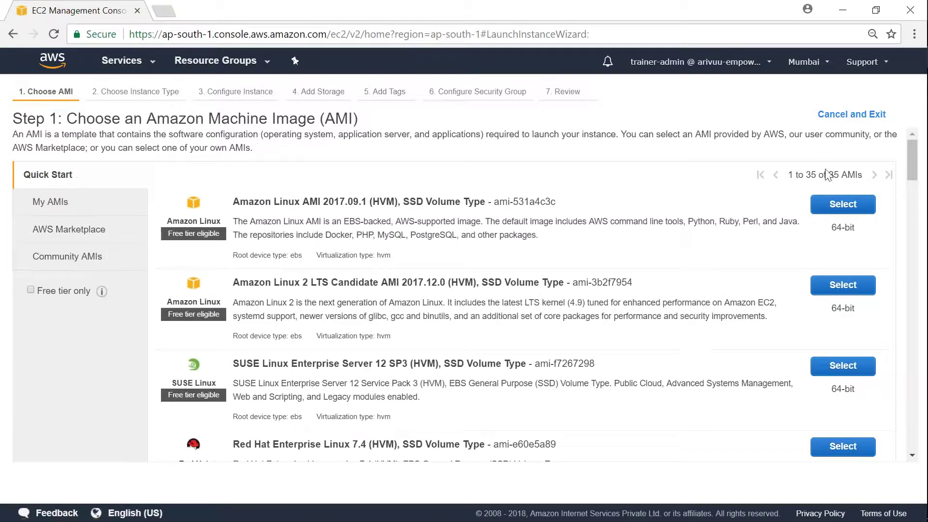
click(841, 289)
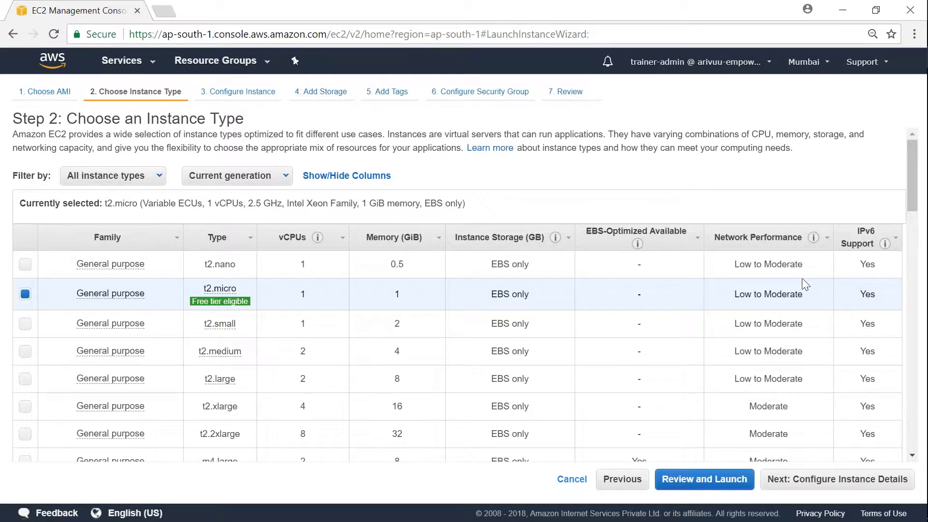
- Filter the instance types to Memory optimized and look through the listed types
click(151, 177)
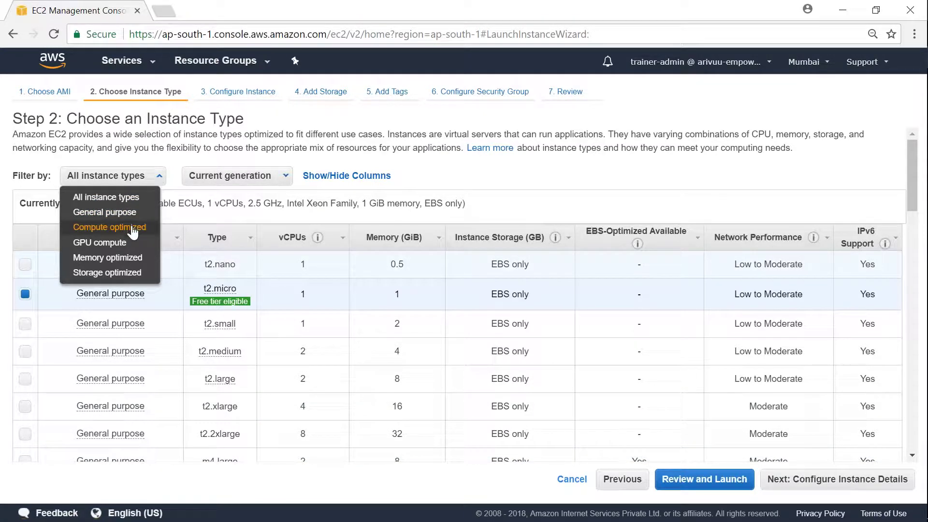
click(127, 260)
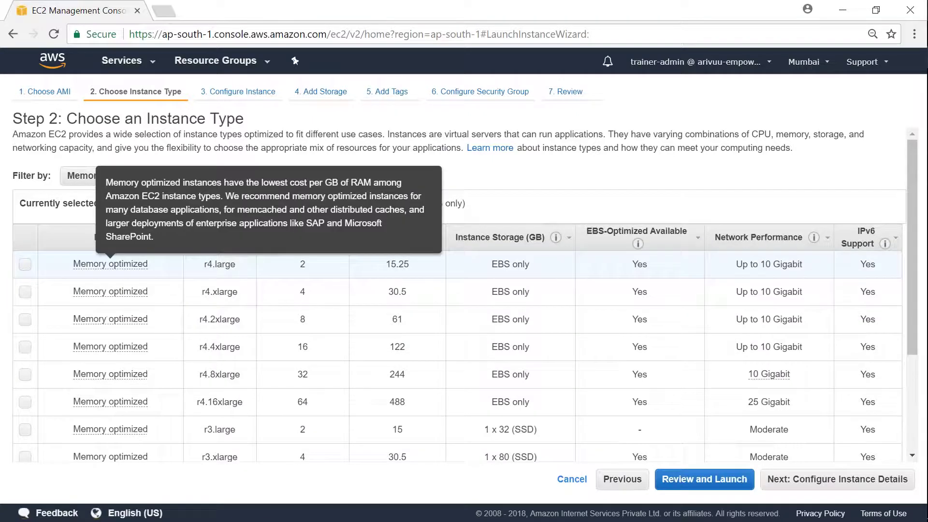
scroll(260, 370, down, 1)
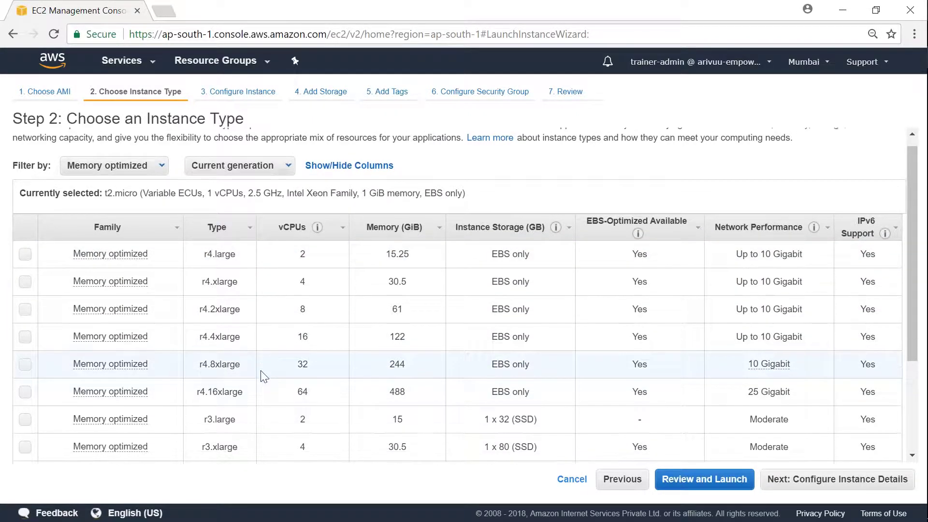
scroll(261, 370, down, 3)
scroll(263, 368, up, 4)
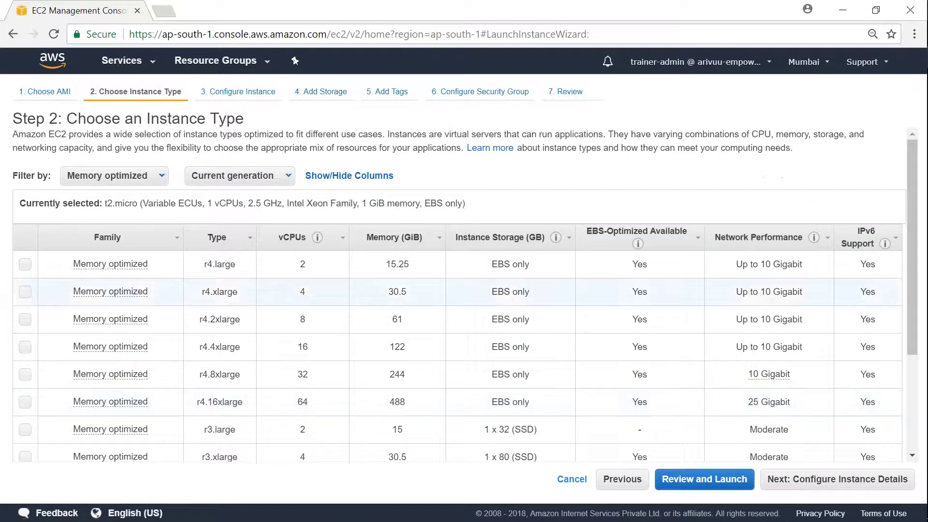
- Select the r4.16xlarge memory optimized instance type, and switch the selection to r3.large
click(271, 178)
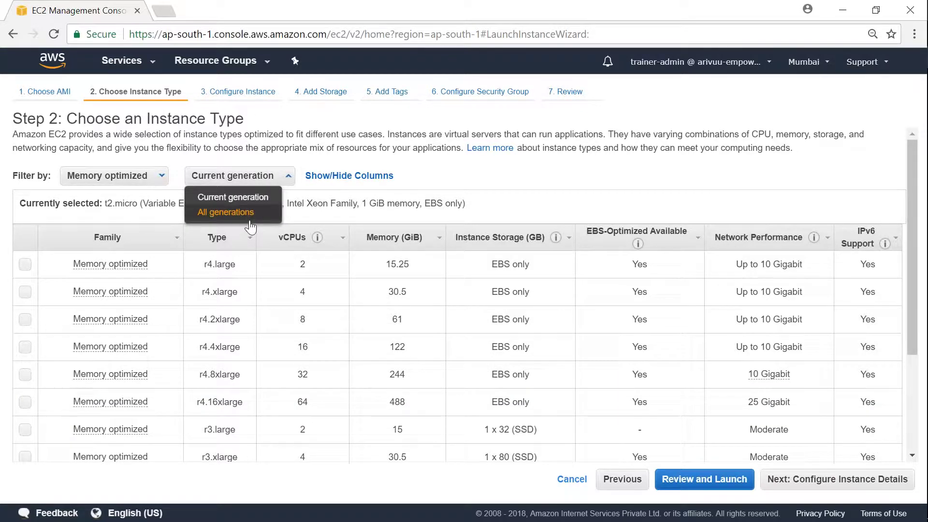
click(199, 403)
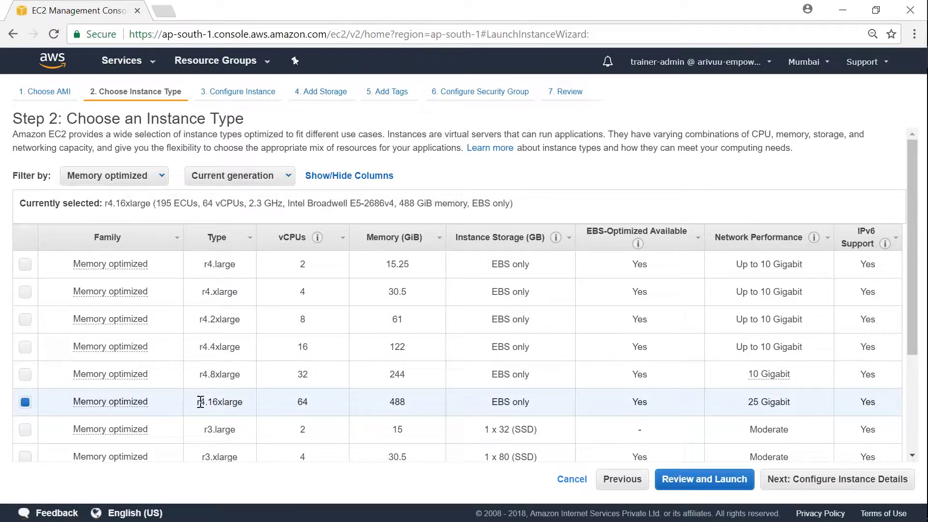
click(216, 427)
- Set the generation filter to All generations and review the memory optimized instance types
click(274, 181)
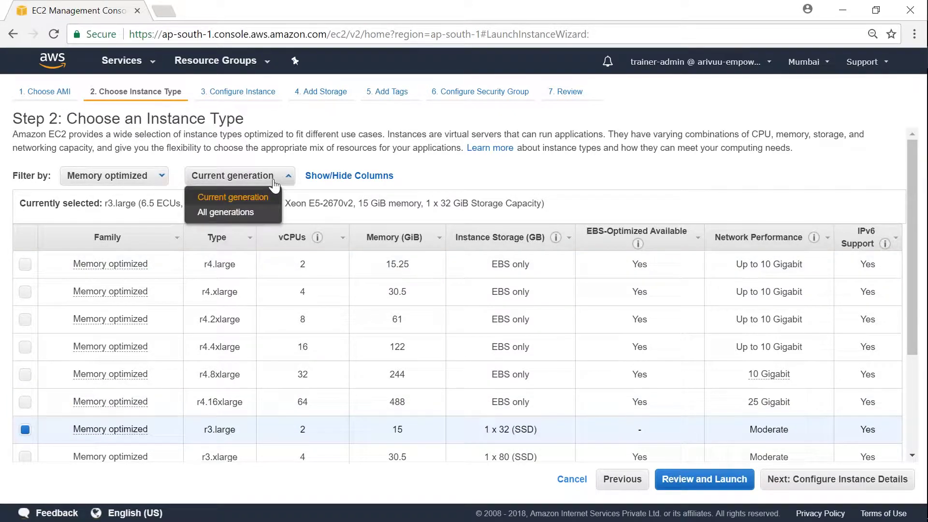
click(226, 212)
scroll(332, 349, down, 5)
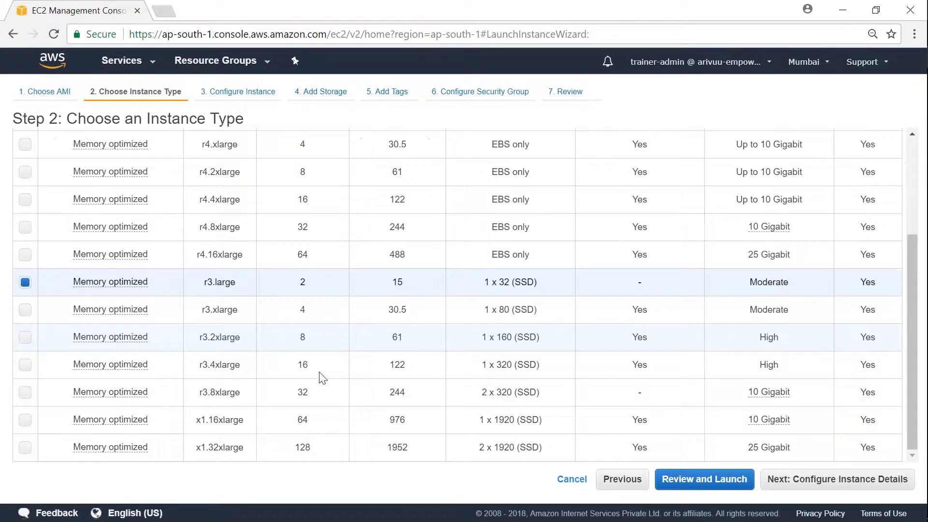
- Select the x1.16xlarge memory optimized type, switch the selection to x1.32xlarge, and check its memory and vCPU figures
scroll(314, 393, up, 1)
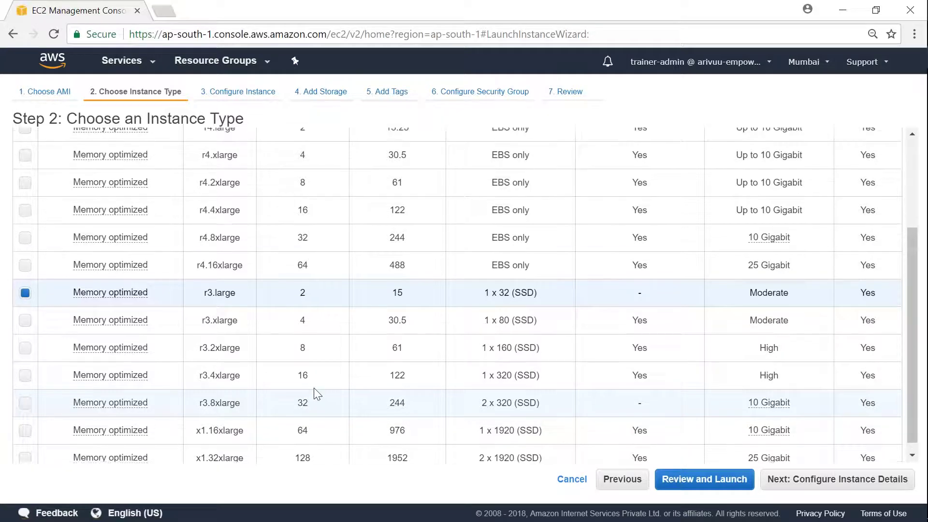
scroll(315, 393, down, 2)
drag(197, 420, 243, 420)
click(242, 421)
drag(196, 447, 243, 448)
click(242, 450)
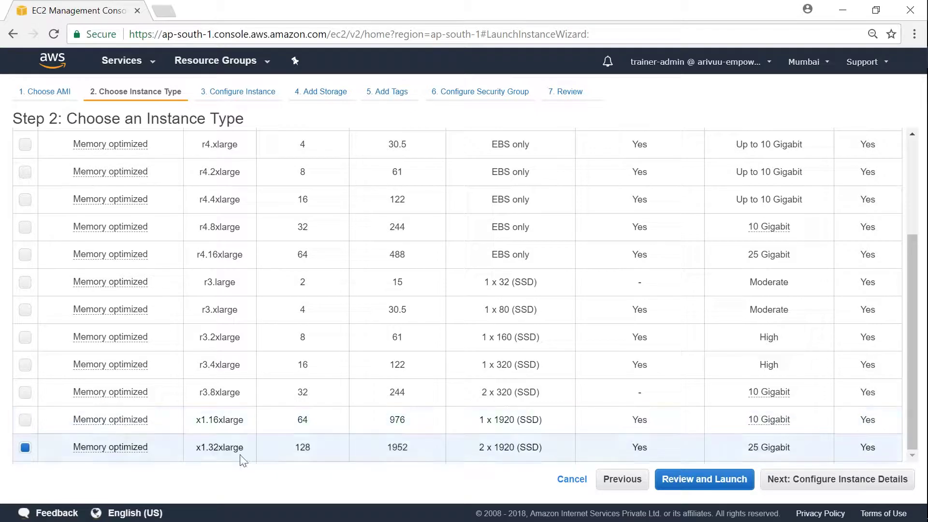
double_click(404, 448)
click(397, 450)
double_click(297, 447)
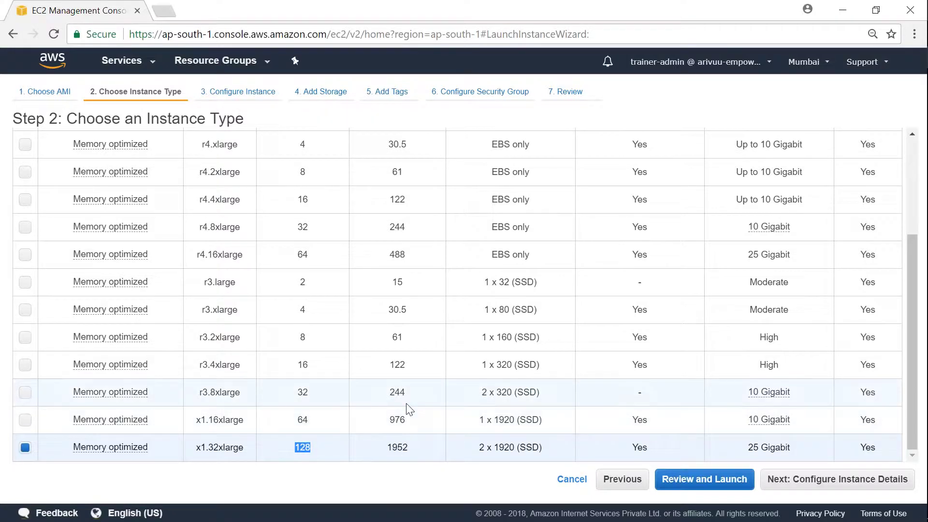
- Set the family filter to All instance types and review the full list, including the x1.32xlarge memory and vCPU figures
scroll(408, 408, up, 5)
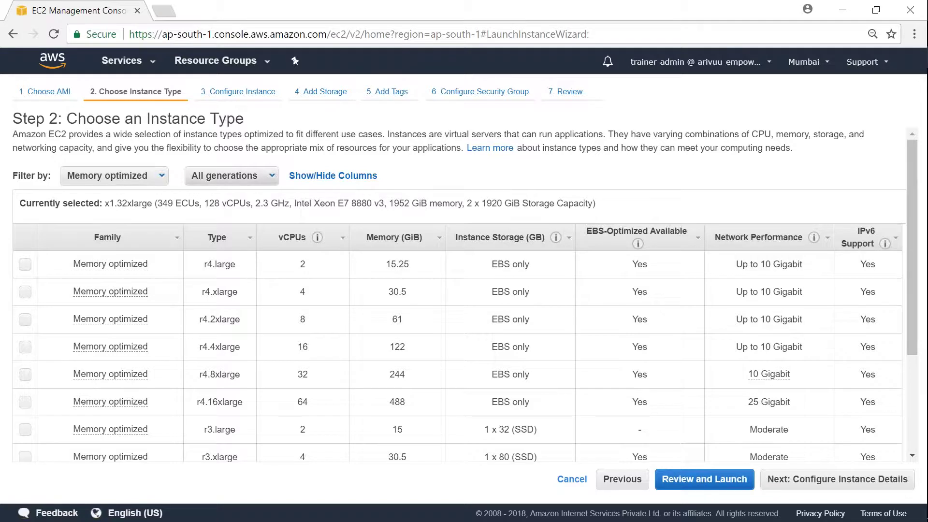
click(138, 176)
click(139, 197)
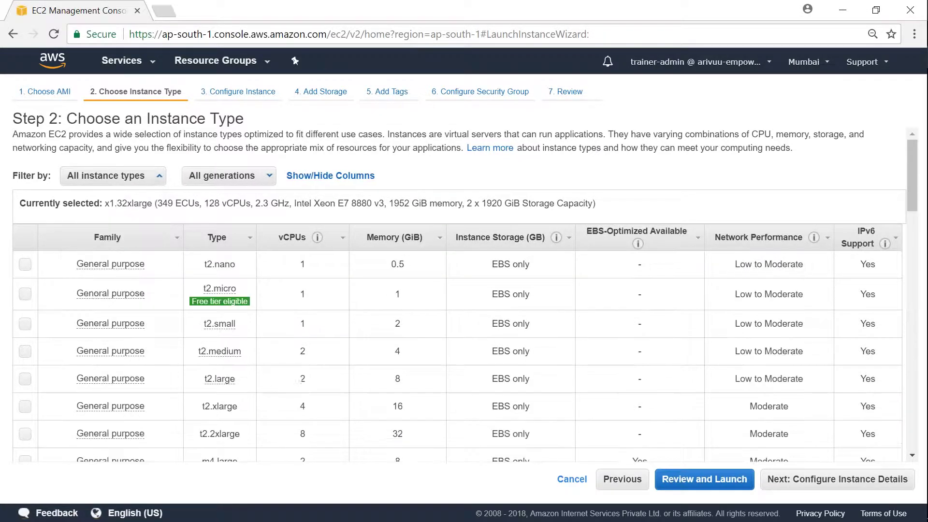
drag(911, 198, 927, 467)
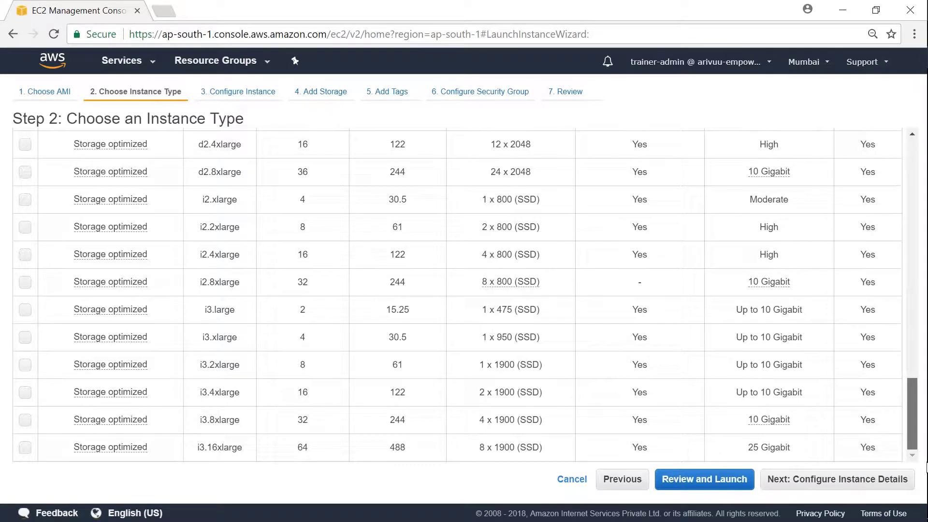
scroll(457, 296, up, 4)
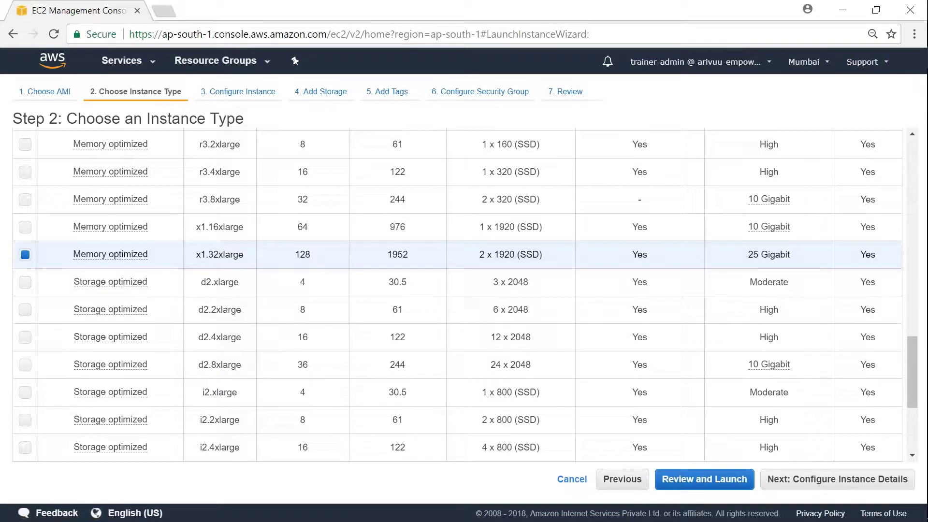
double_click(405, 257)
double_click(299, 260)
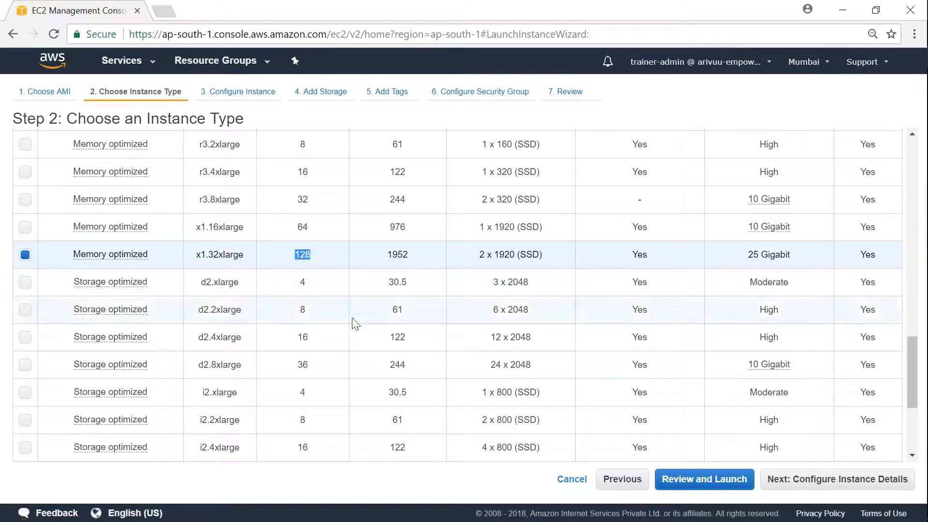
- Select the free tier eligible t2.micro instance type and continue to configuring the instance details
scroll(358, 338, up, 20)
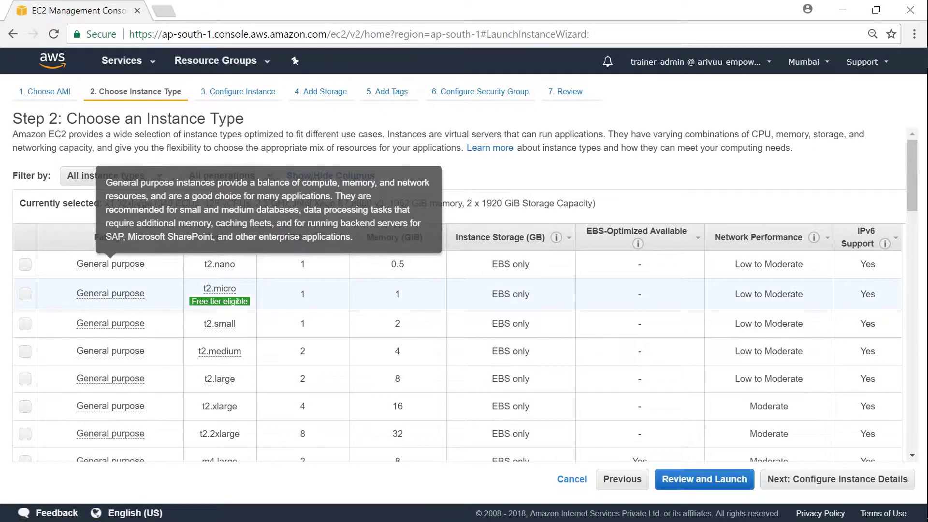
click(25, 294)
mouse_move(227, 304)
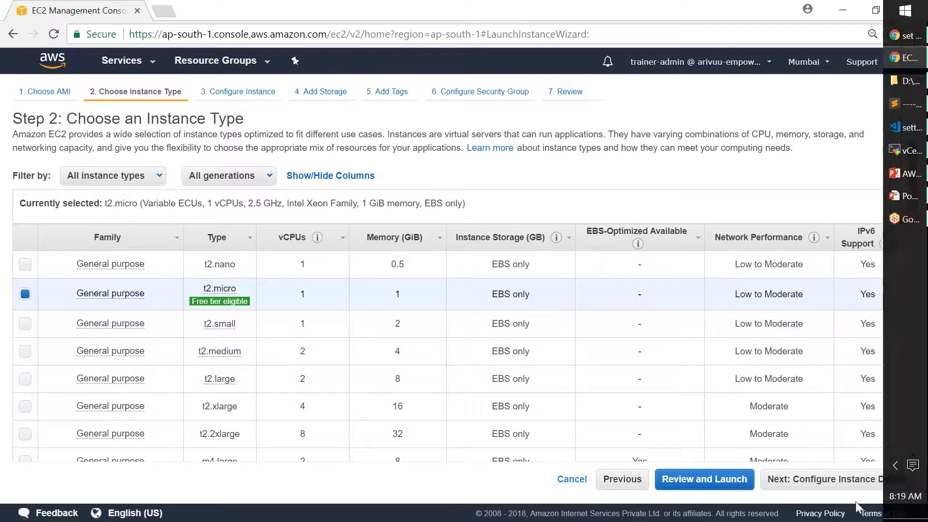
click(812, 490)
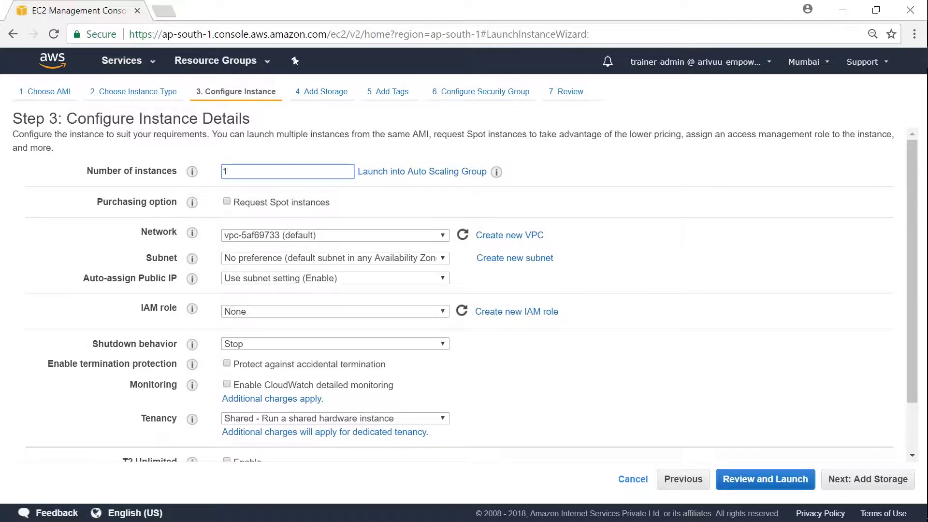
- Look at the Spot instances purchasing option, and set the instance's network to vpc-6b23f903 | Q-vpc
drag(240, 203, 331, 204)
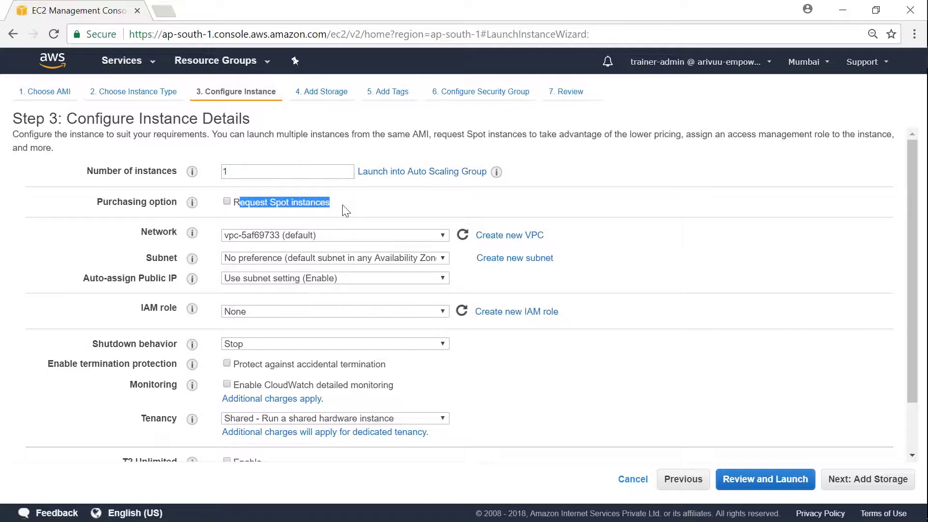
click(359, 212)
click(356, 236)
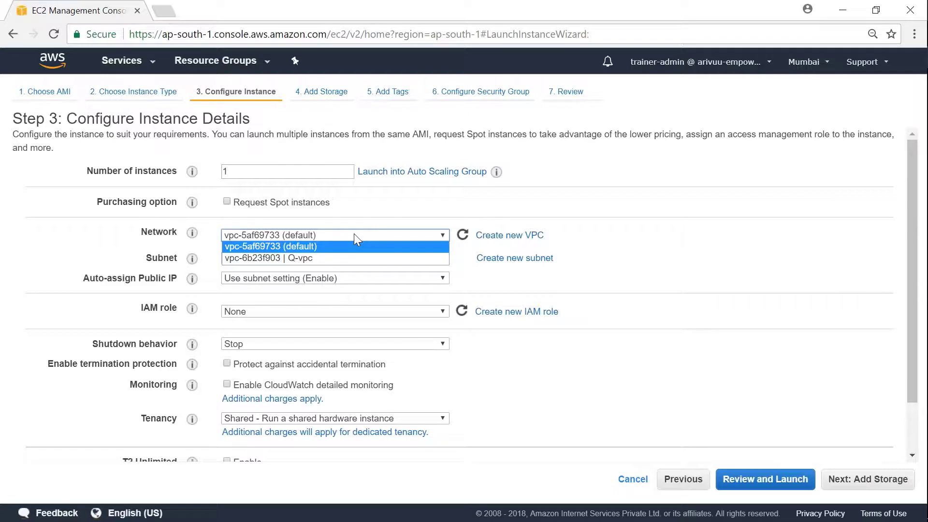
click(354, 235)
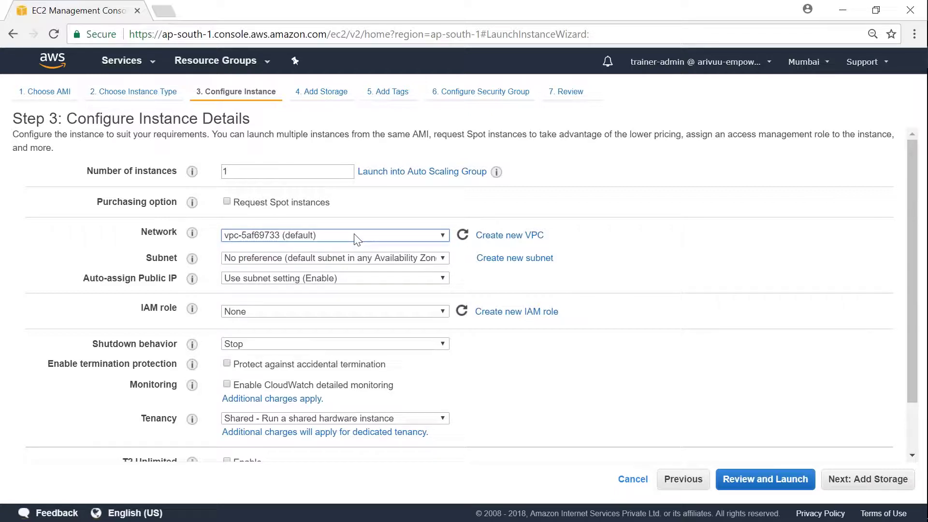
click(356, 236)
click(345, 257)
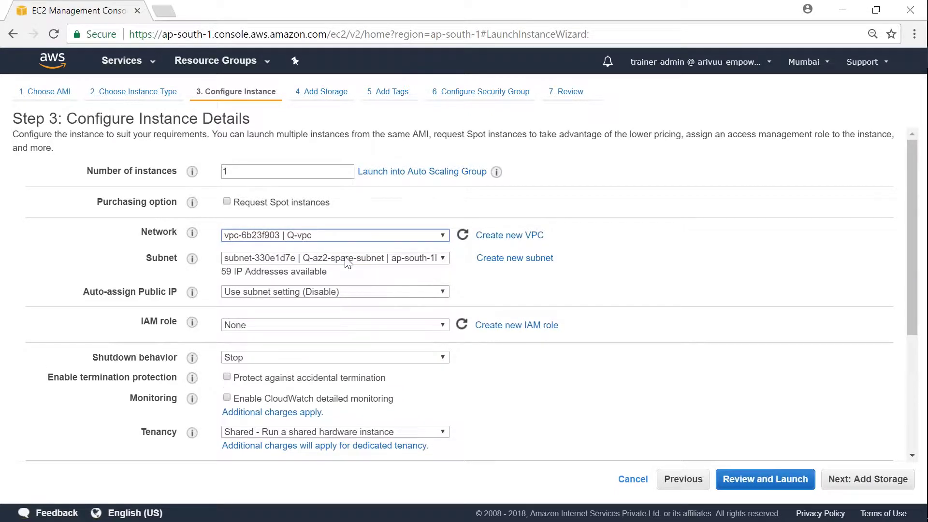
click(341, 236)
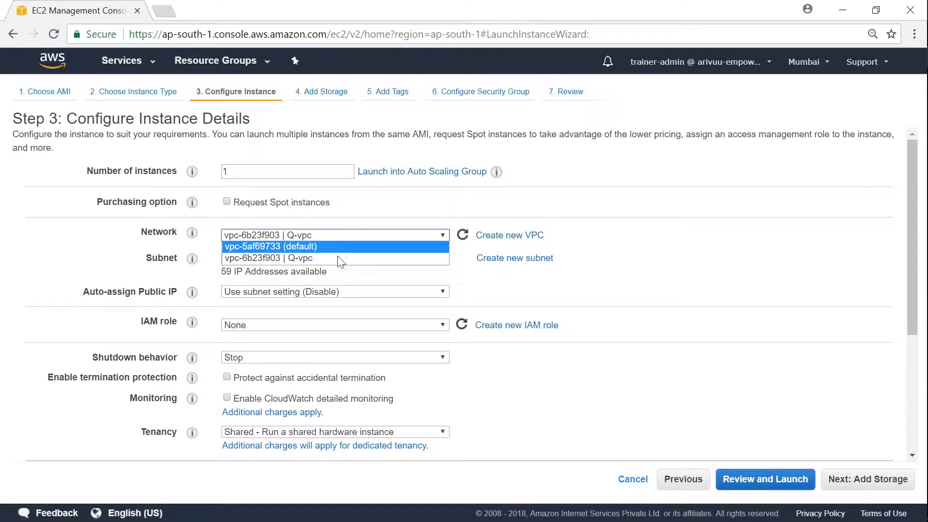
click(338, 257)
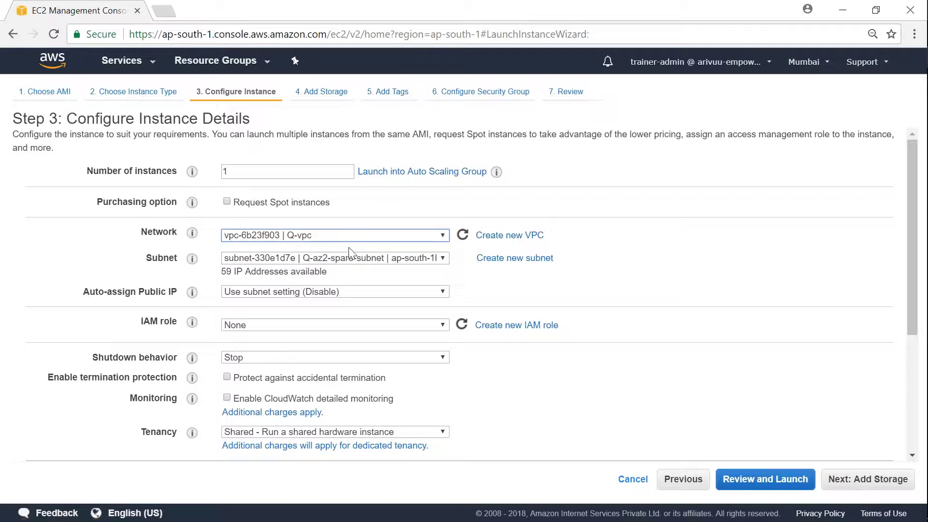
- Set the subnet to subnet-a7aa0acf | Q-az1-public-subnet in availability zone ap-south-1a
click(355, 262)
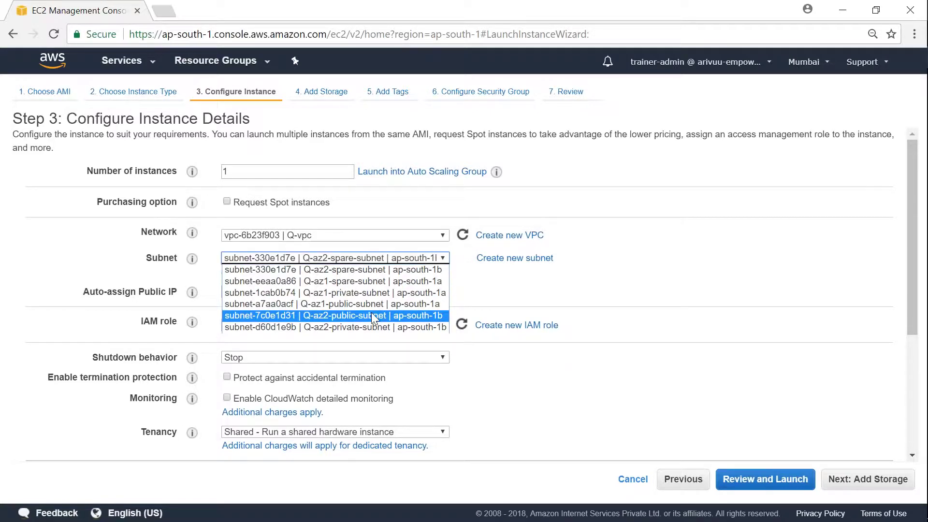
click(374, 305)
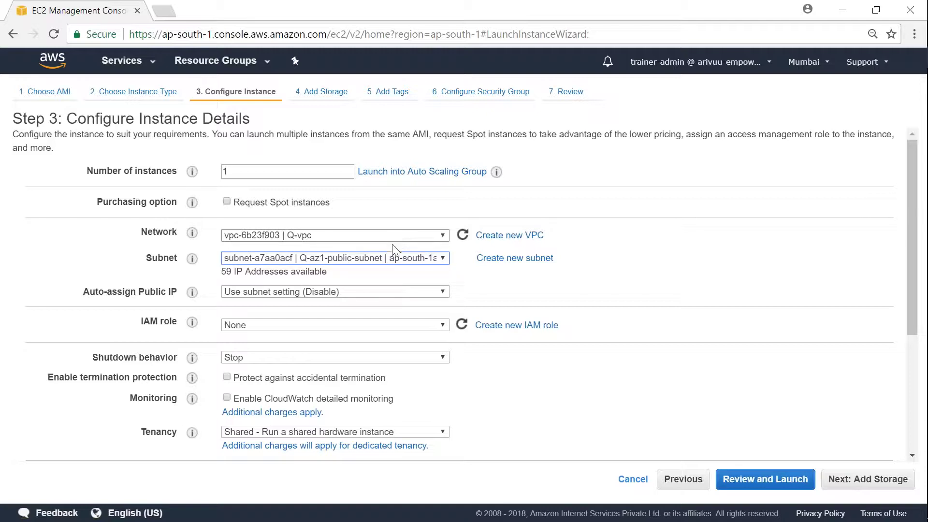
click(396, 264)
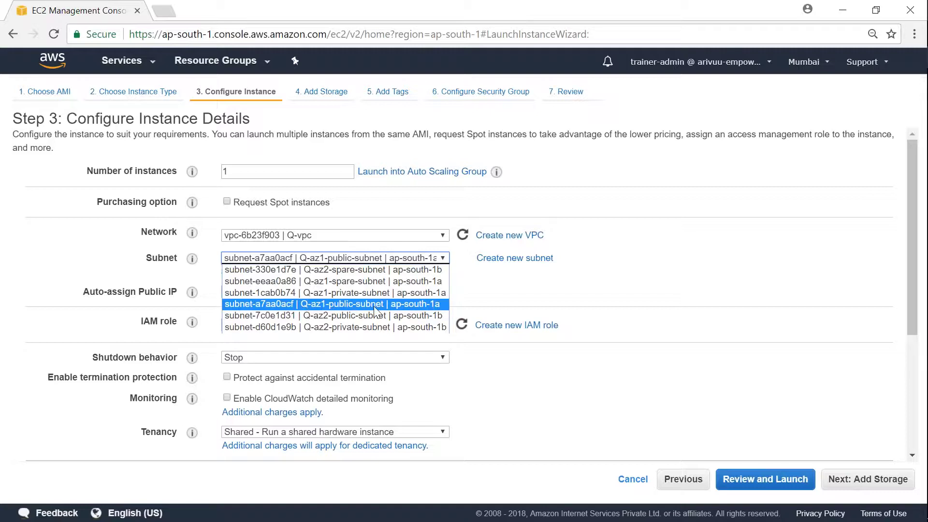
click(418, 310)
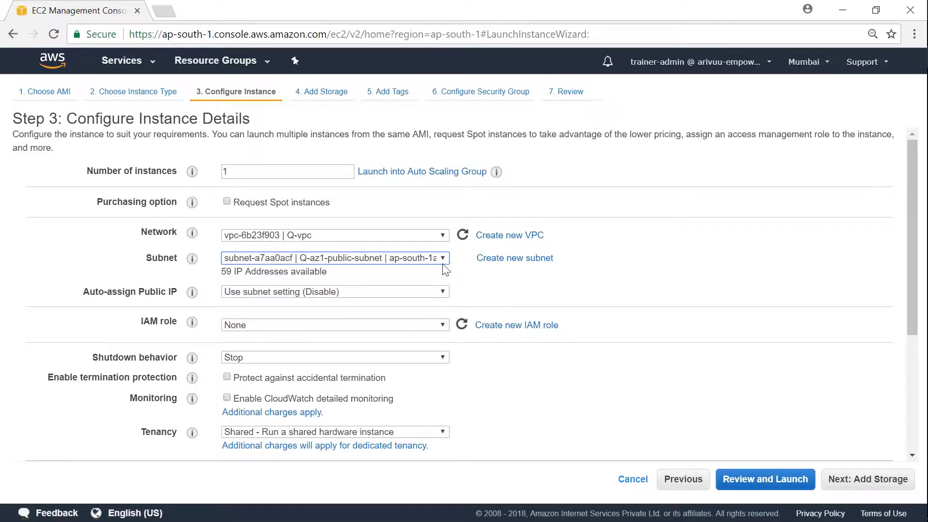
- Set Auto-assign Public IP to Enable for the instance
click(290, 292)
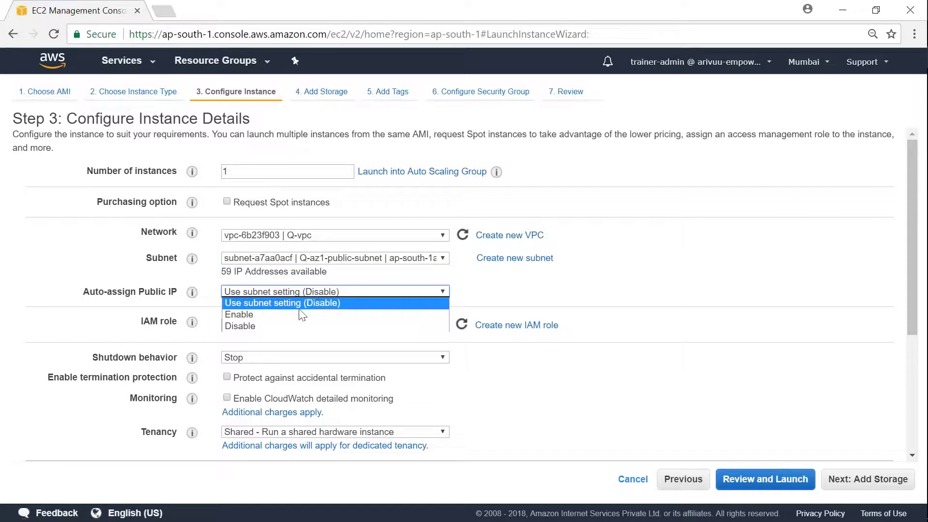
click(292, 314)
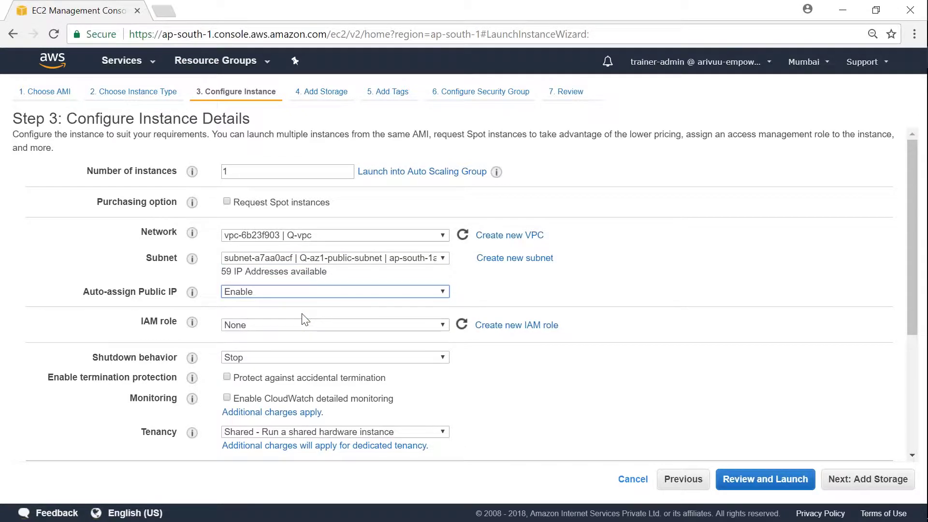
click(482, 311)
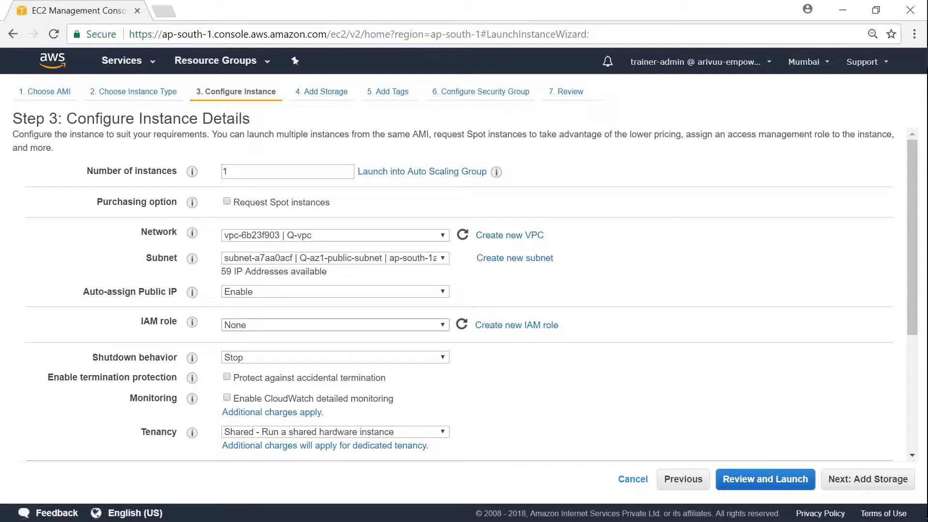
- Assign the ec2-to-s3 IAM role to the instance
click(442, 325)
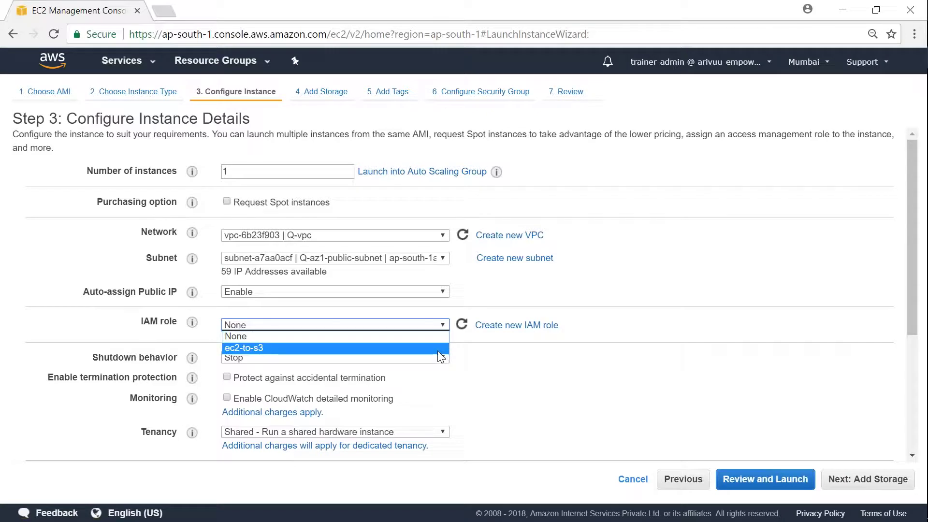
click(438, 350)
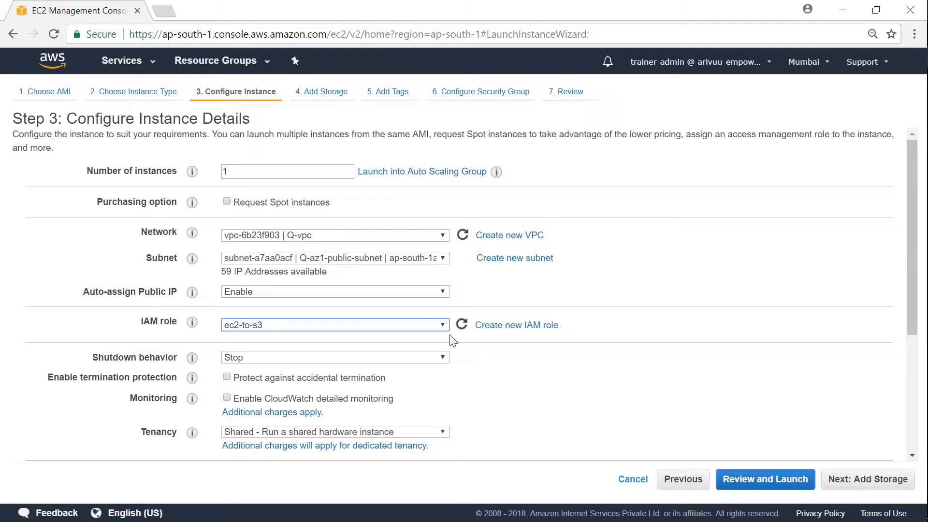
click(443, 329)
click(411, 348)
- Check the shutdown behavior options, leaving it at Stop, and enable protection against accidental termination
scroll(471, 348, down, 4)
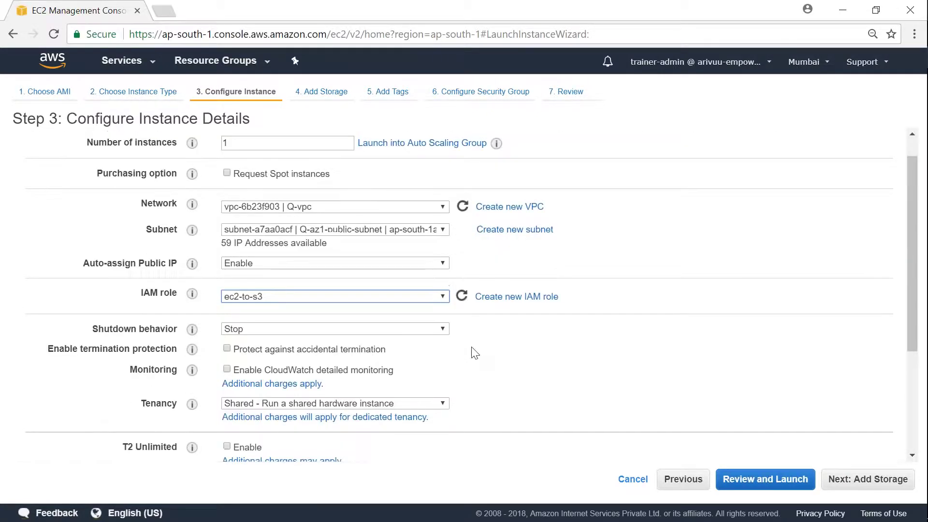
scroll(465, 340, up, 2)
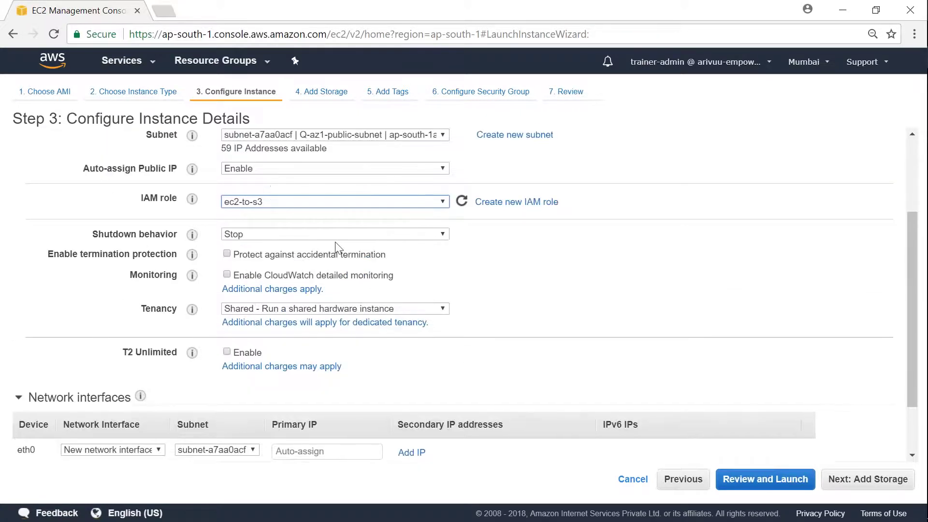
click(332, 234)
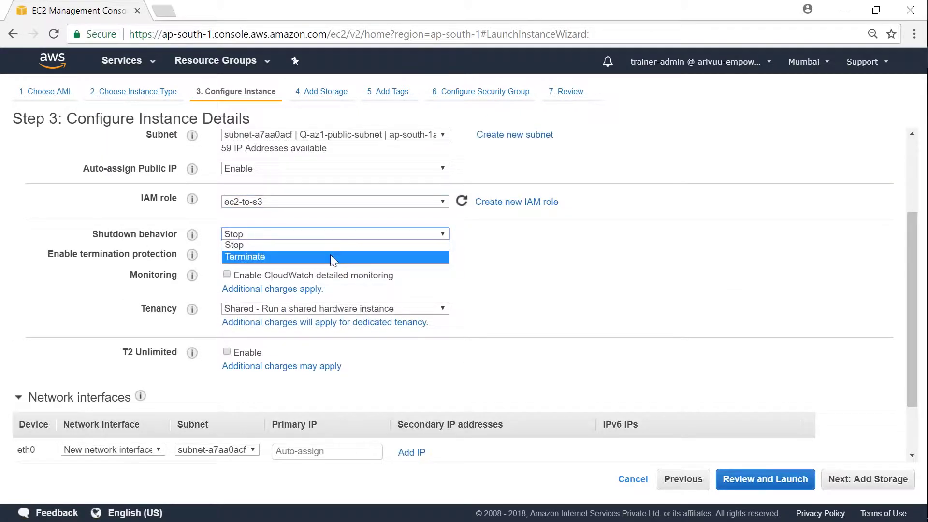
click(472, 260)
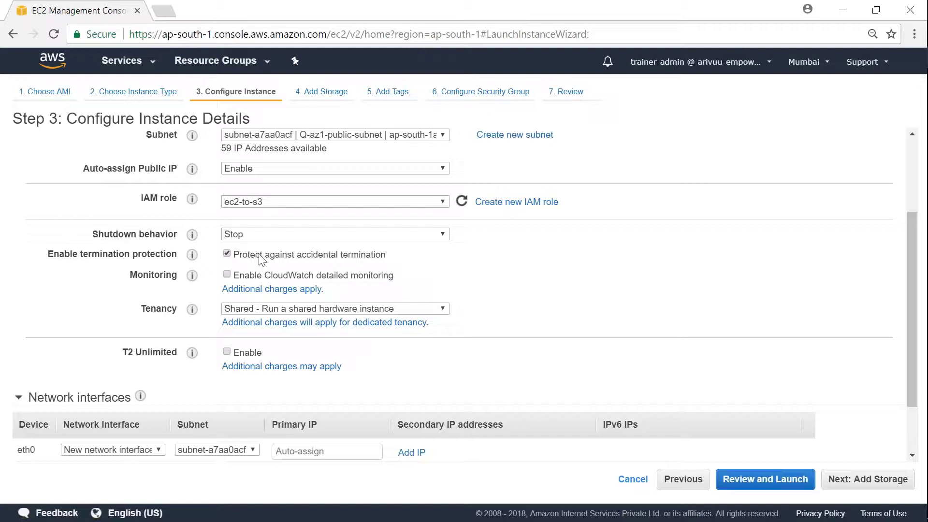
drag(263, 261, 382, 262)
click(381, 262)
click(226, 254)
- Recheck the Stop and Terminate shutdown behavior options, and examine the charges note for CloudWatch detailed monitoring
click(443, 236)
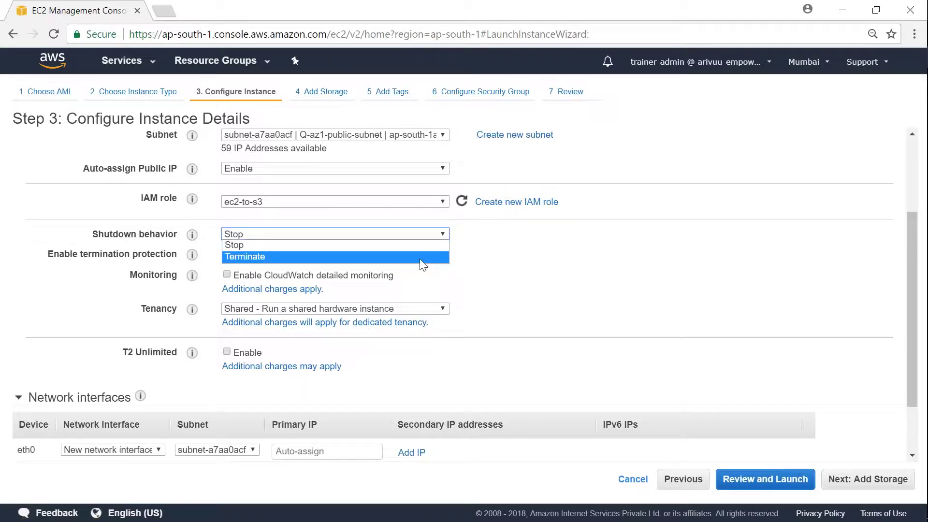
click(490, 241)
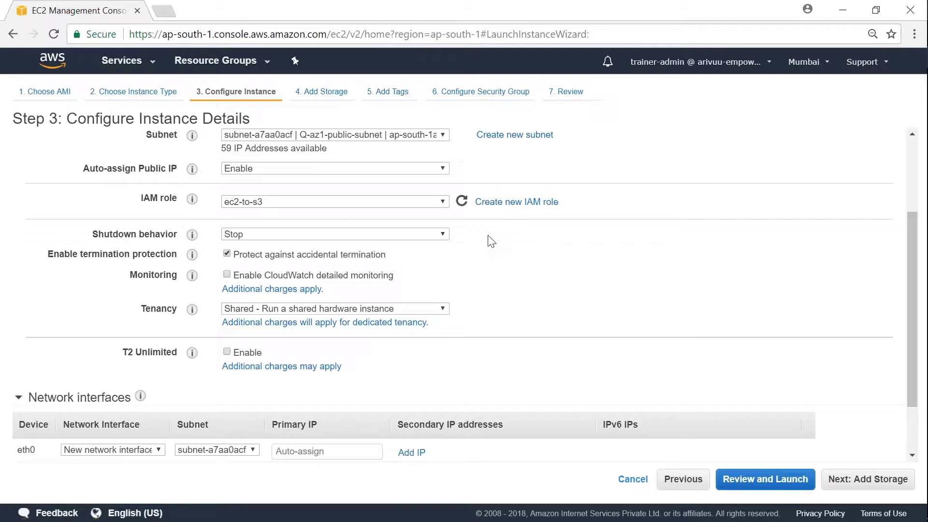
click(420, 234)
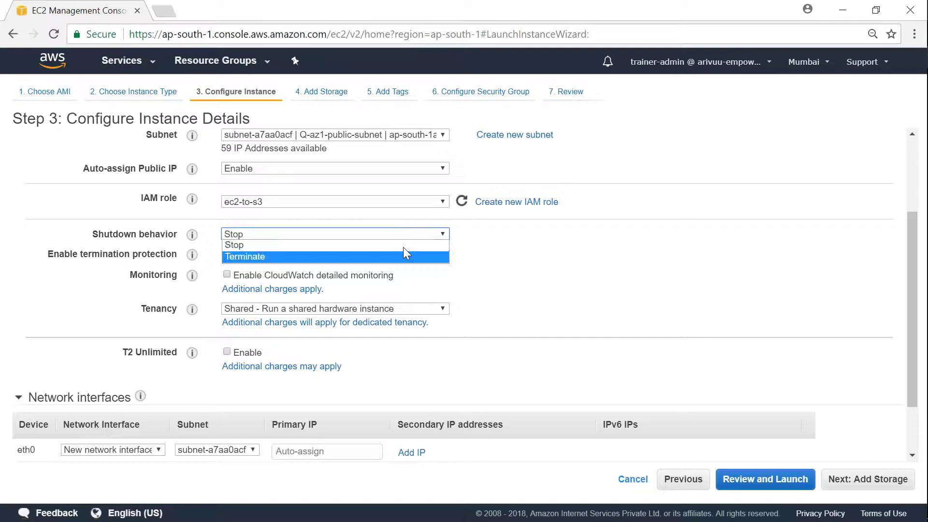
click(486, 248)
scroll(476, 300, down, 1)
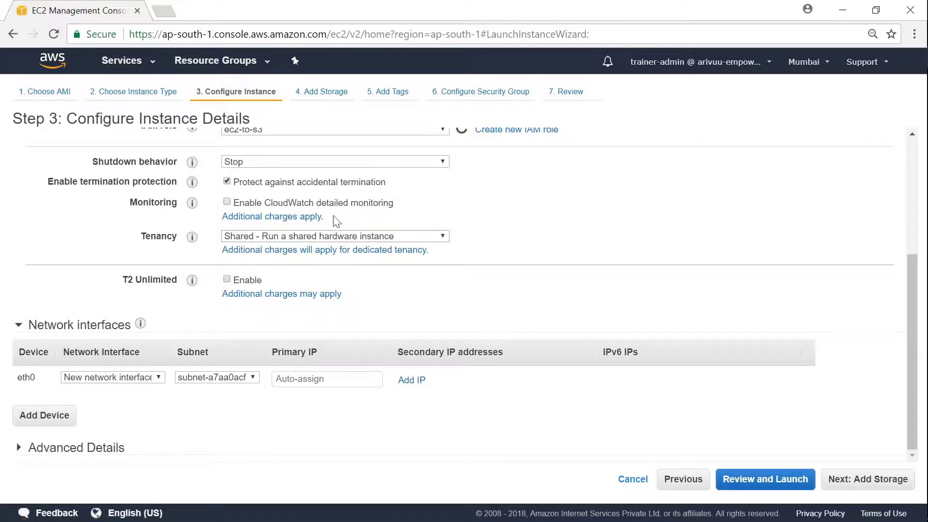
triple_click(228, 216)
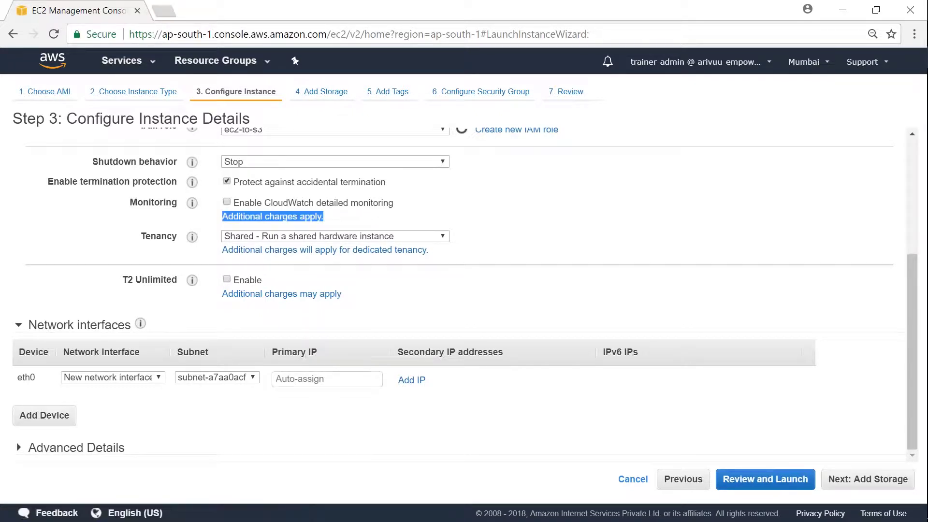
- Try the CloudWatch detailed monitoring option, leaving it disabled
click(375, 220)
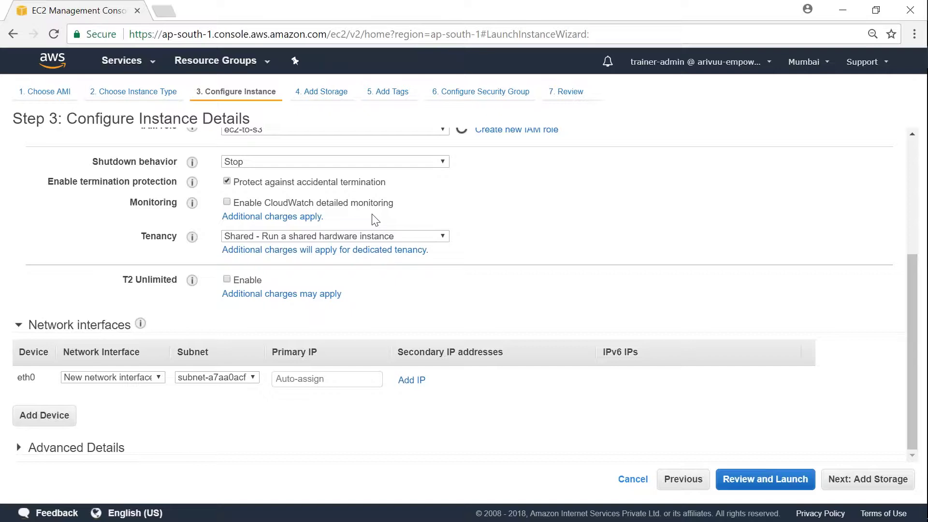
click(228, 202)
click(226, 203)
- Review the available Tenancy options, keeping Shared, and examine the additional charges note for dedicated tenancy
click(428, 235)
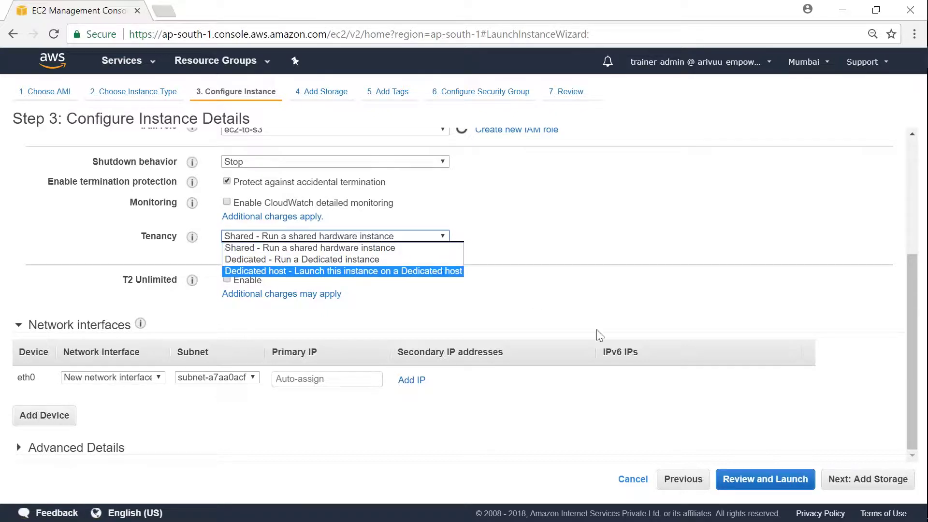
click(625, 248)
drag(484, 232, 489, 265)
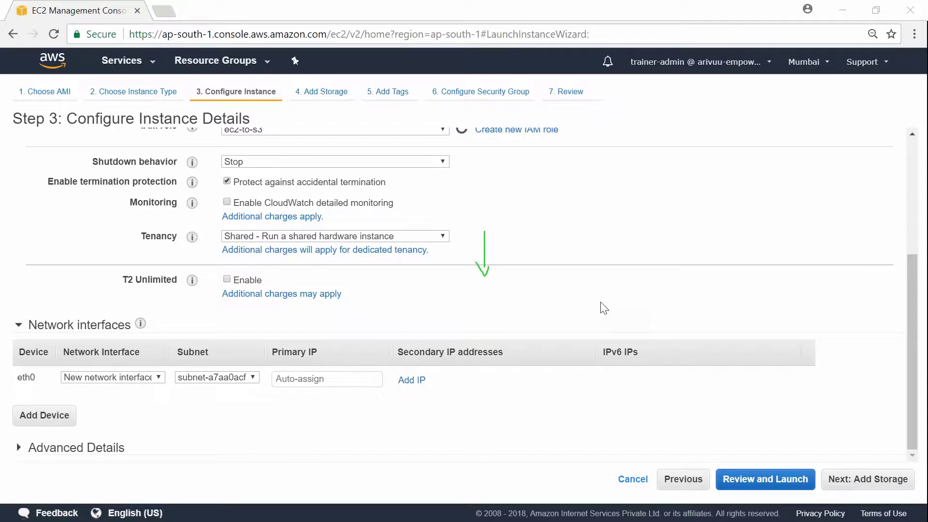
key(e)
drag(433, 250, 222, 250)
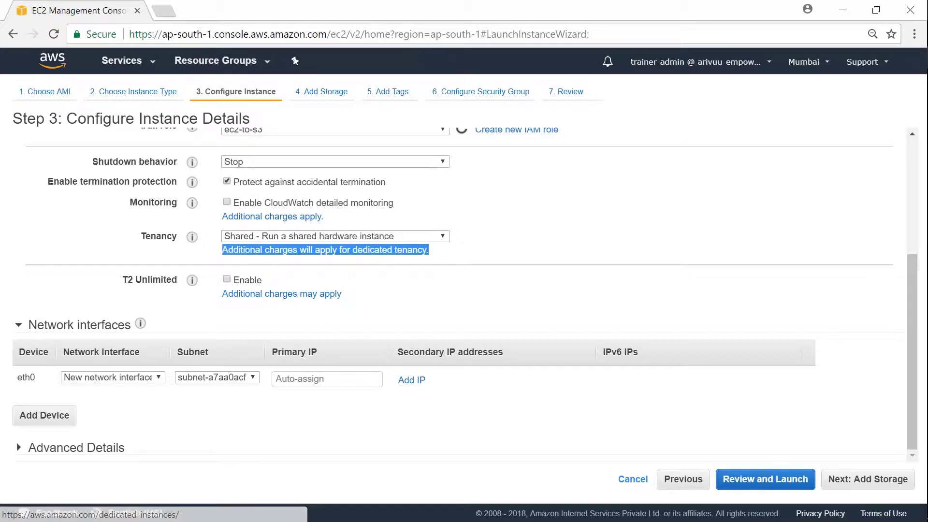
click(457, 266)
- Enable T2 Unlimited for the instance and leave the primary IP of eth0 on Auto-assign
click(226, 279)
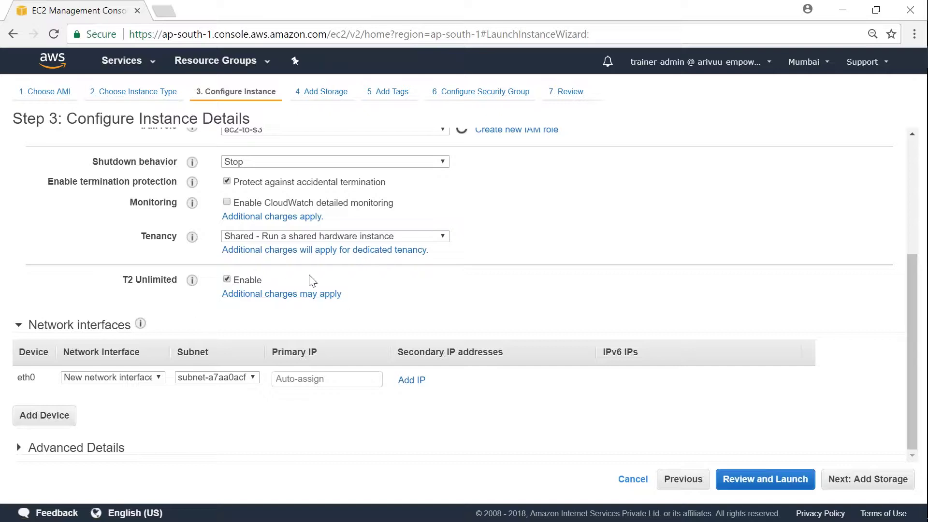
double_click(152, 277)
click(414, 287)
click(335, 378)
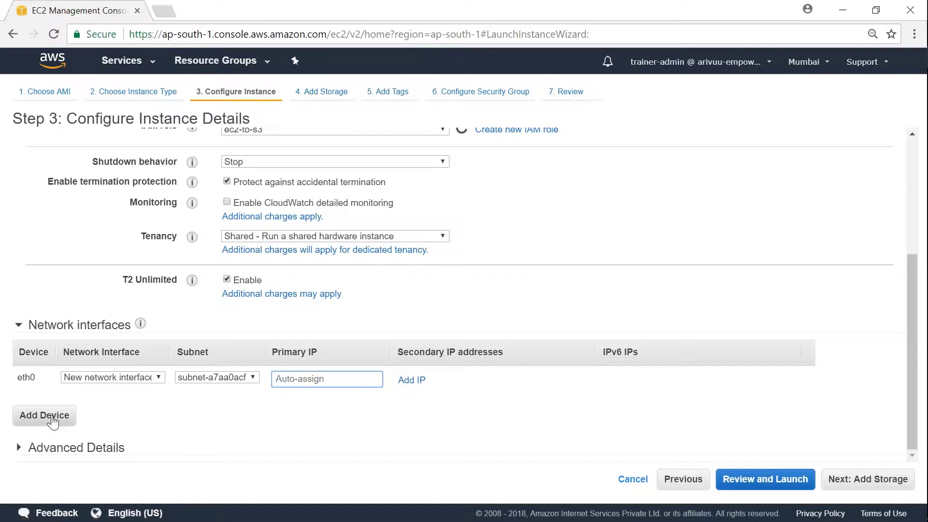
- Expand the advanced details and activate the empty User data text field for entry
click(96, 452)
scroll(304, 430, down, 2)
click(307, 412)
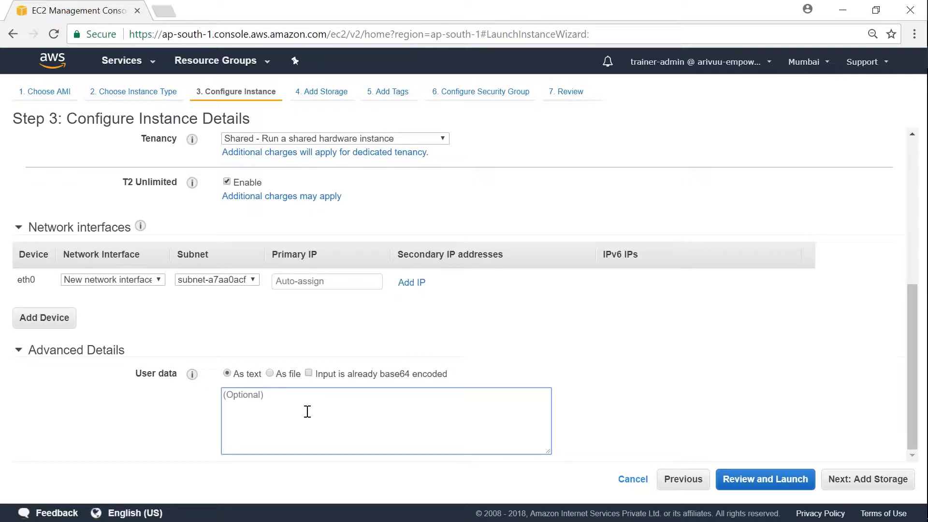
- Write a user data script with the lines #!/bin/bash, yum -y install httpd and service start httpd
text(#!)
text(/bin/bash )
text(yum )
text(-y install httpd)
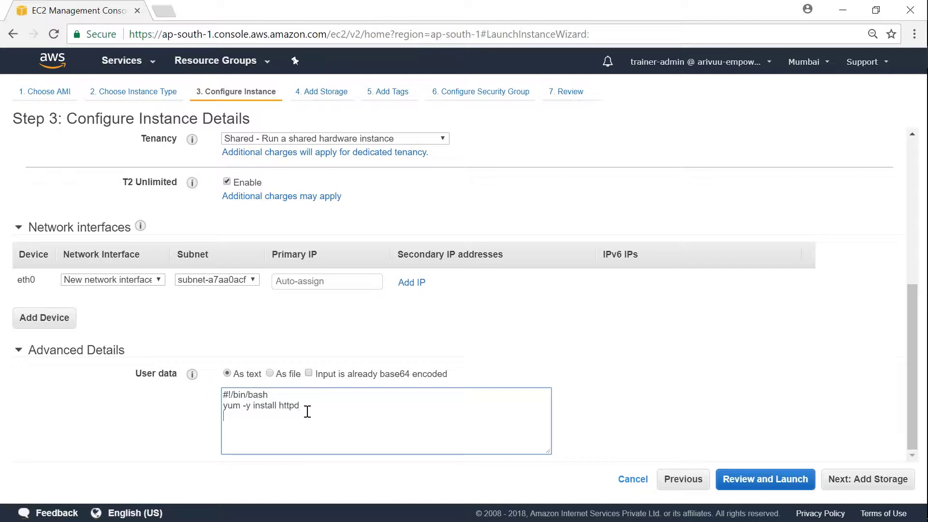
key(Return)
text(service start httpd)
- Replace the user data with a script that installs and starts httpd, copies s3://static-web-valaxy-demo to /var/www/html and appends the hostname to index.html
key(ctrl+a)
text(#!/bin/bash yum -y install httpd aws s3 cp s3://static-web-valaxy-demo /var/www/html --recursive echo "<em style='color:#d8d9da;'>The pages are served from: `hostname -f`</em>" >> /var/www/html/index.html service httpd start chkconfig httpd on)
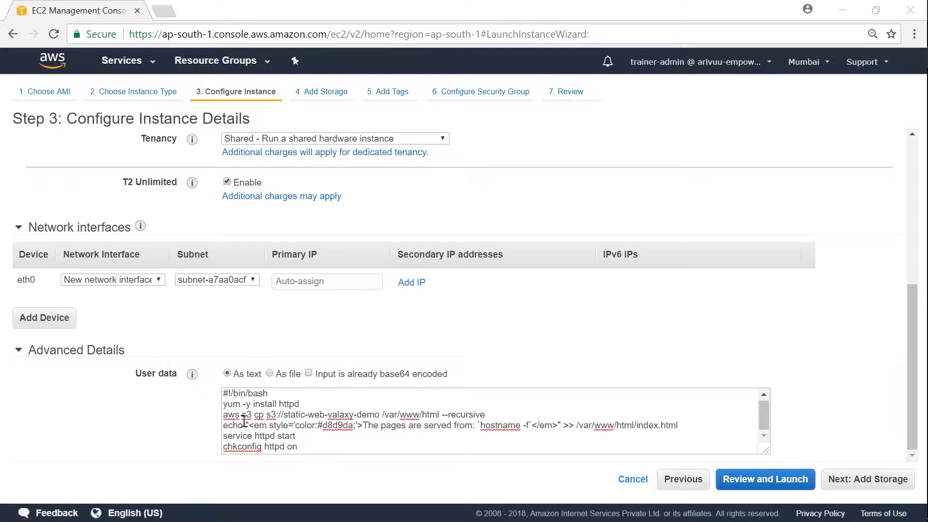
click(862, 480)
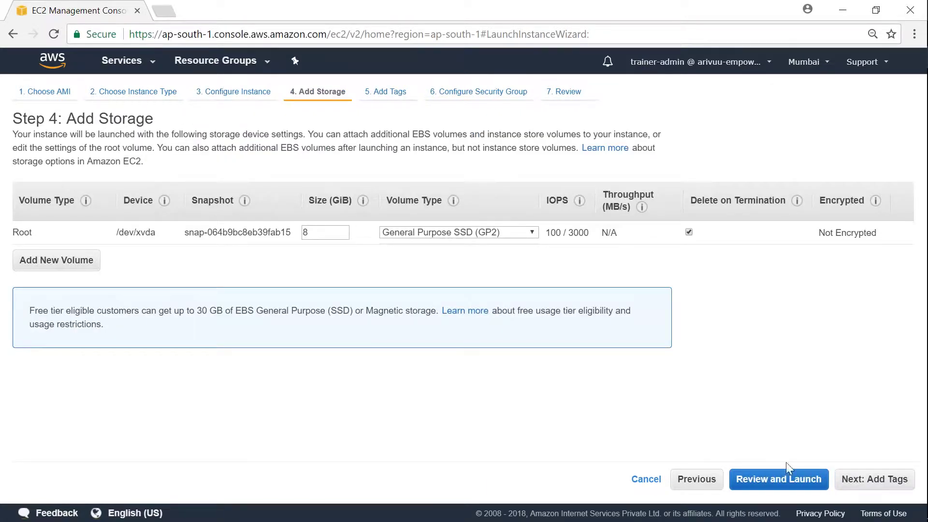
- Keep the default root volume storage and add a tag with key Name and value My-First-EC2-Instance
click(868, 480)
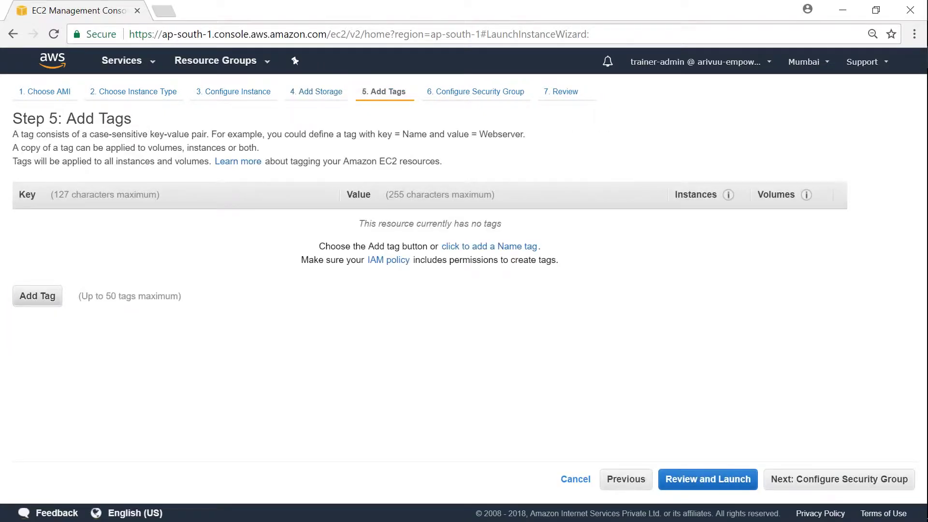
click(37, 296)
text(Name)
click(337, 220)
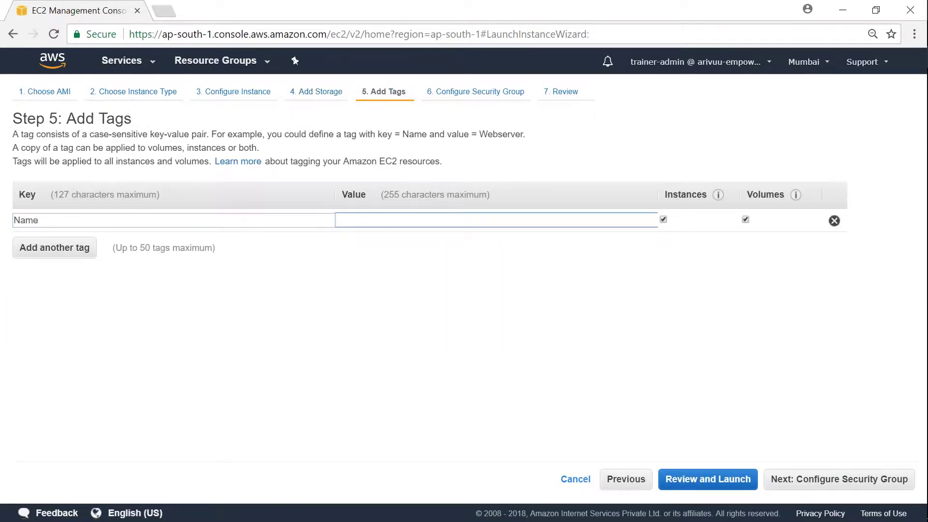
text(My-f)
key(BackSpace)
key(BackSpace)
text(-)
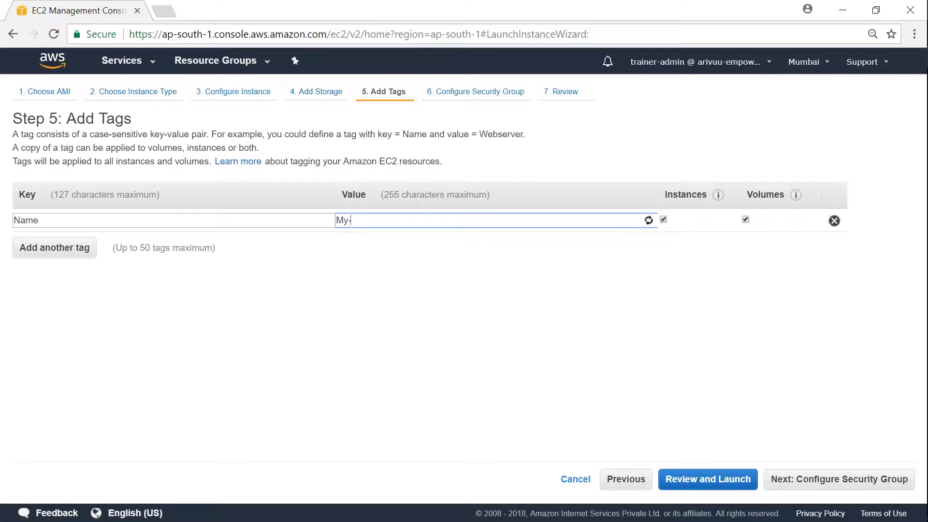
text(First-Ec2)
key(BackSpace)
key(BackSpace)
text(C2-Inista)
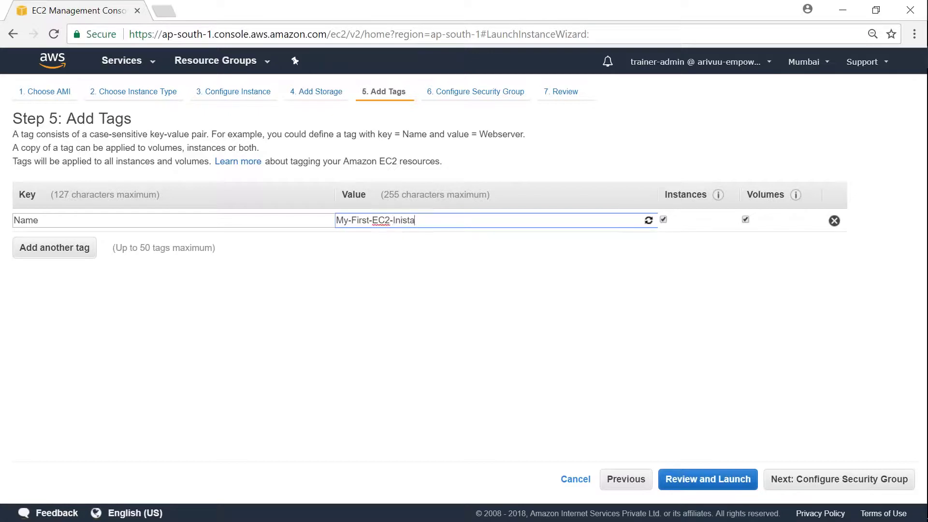
key(BackSpace)
key(BackSpace)
key(BackSpace)
key(BackSpace)
text(stnace)
key(BackSpace)
key(BackSpace)
key(BackSpace)
key(BackSpace)
text(ance)
- Add a second tag with key Owner and value Miztiik, and continue to the security group configuration
click(57, 244)
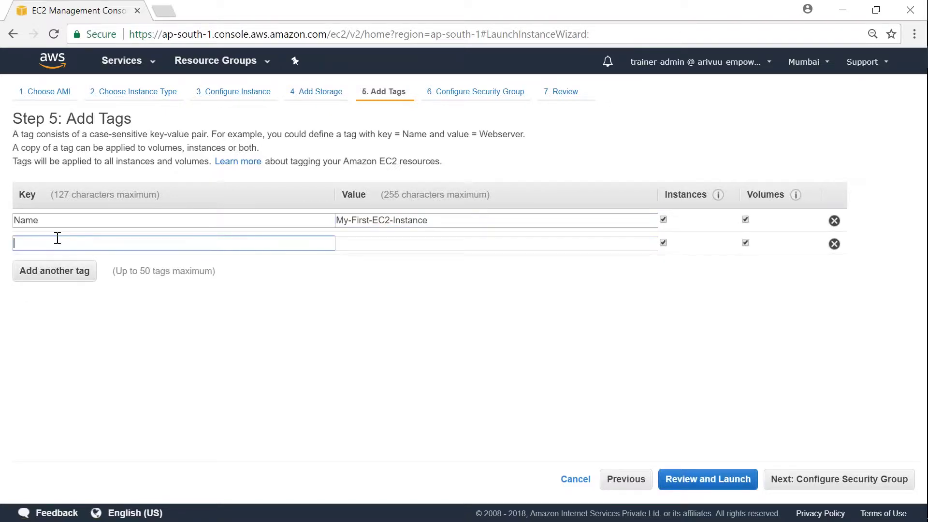
text(Owner)
key(Tab)
text(Miztiik)
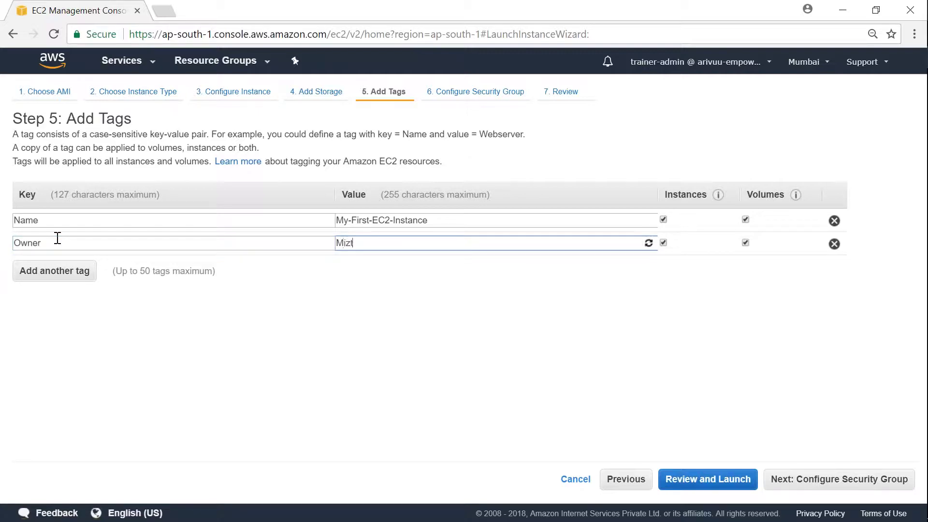
click(811, 482)
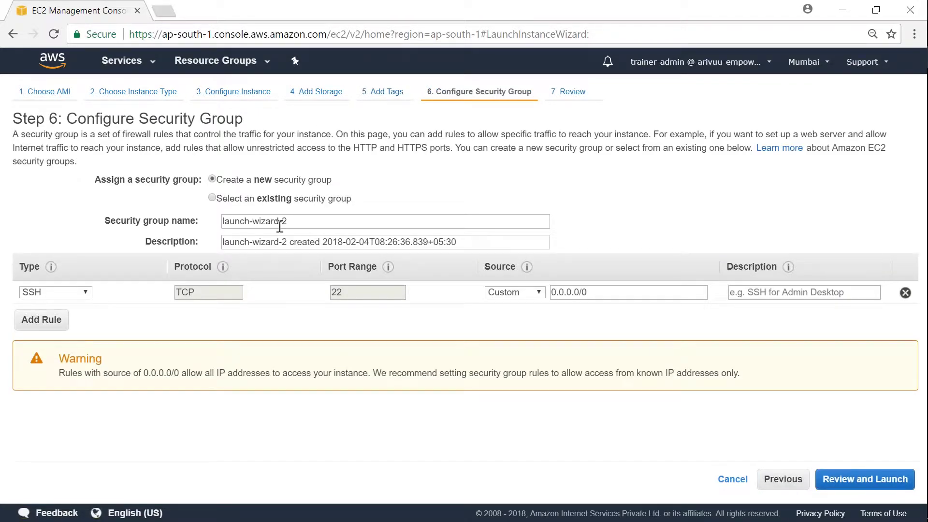
- Assign the existing pubSecGrp security group to the instance and check its inbound HTTP and SSH rules
click(212, 198)
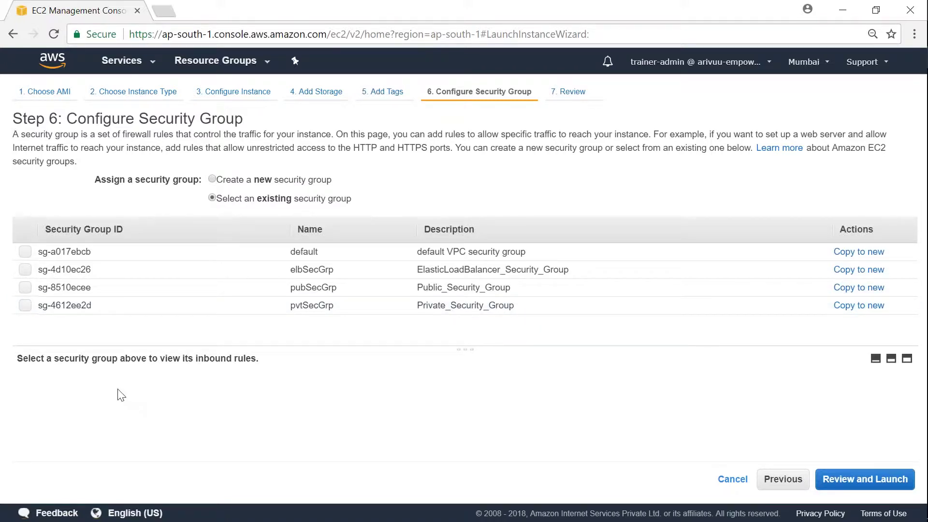
click(25, 288)
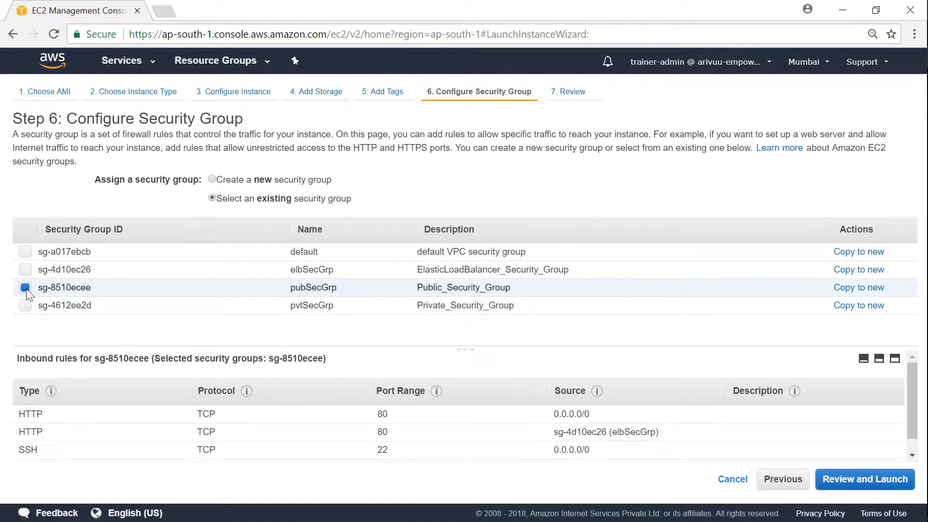
drag(296, 288, 511, 288)
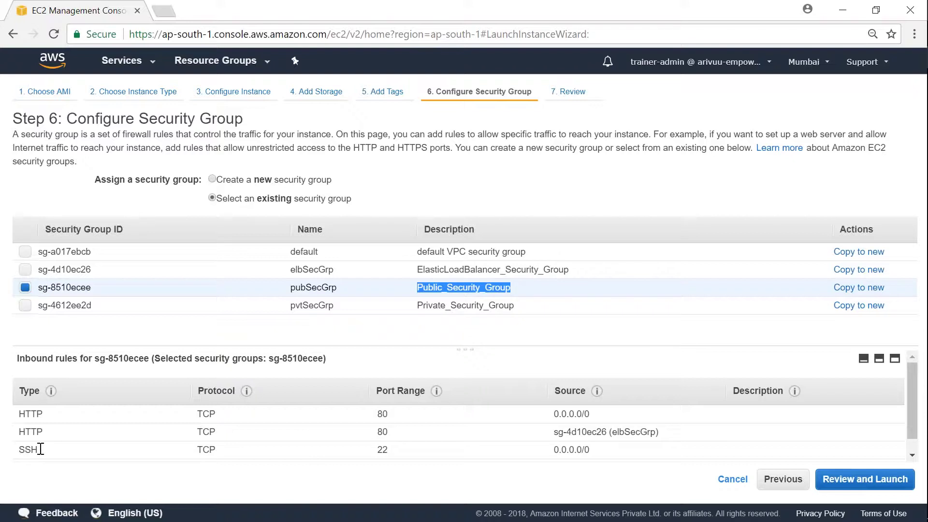
double_click(21, 449)
double_click(19, 415)
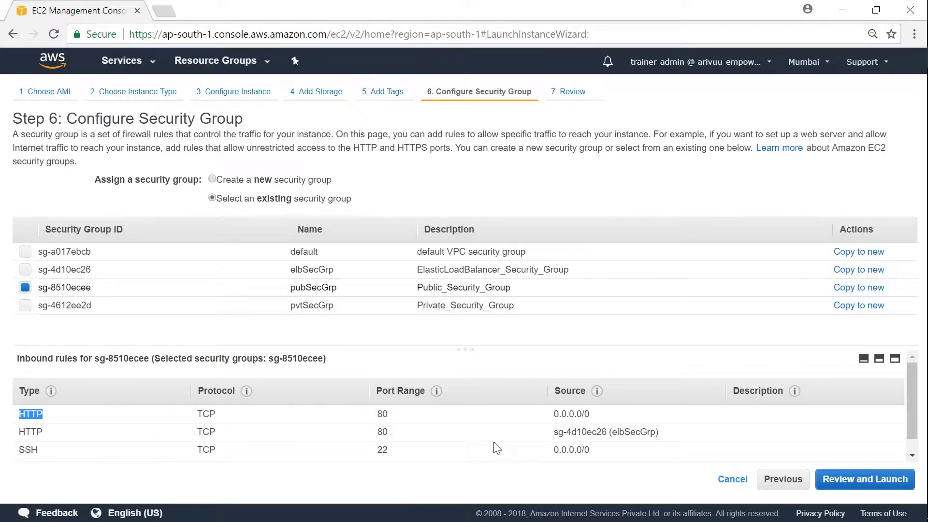
- Launch the instance from the review stage with the existing mumbai-region-demo-key key pair, acknowledging access to its private key file
click(879, 486)
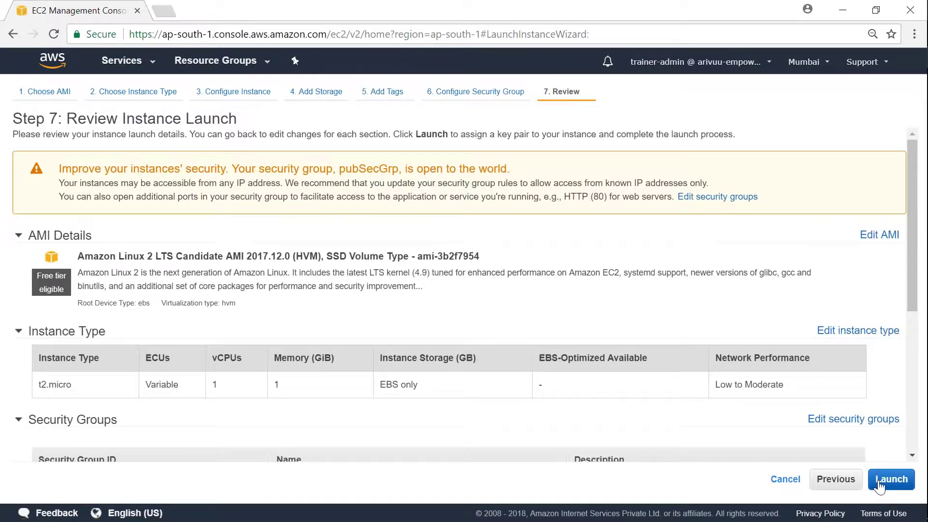
click(888, 484)
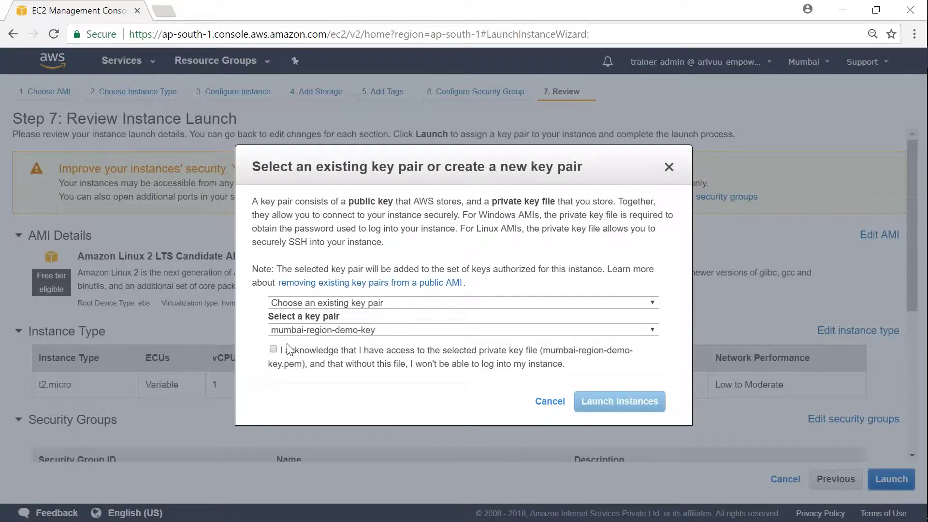
click(274, 349)
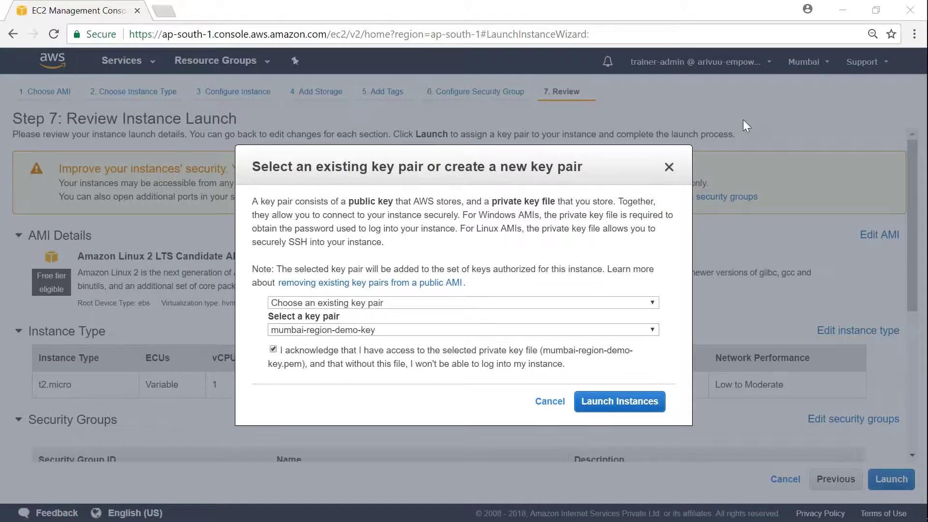
click(608, 404)
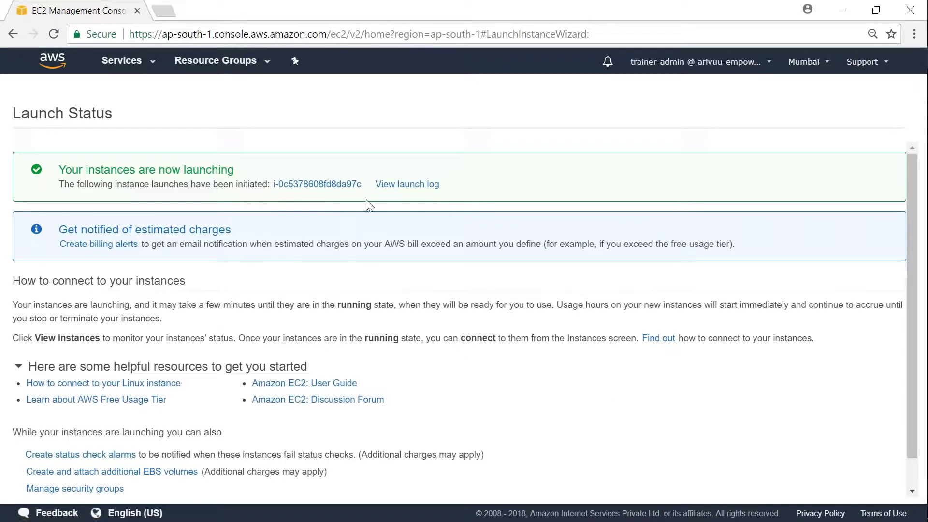
- Examine the launch status message and the ID of the newly launched instance
drag(64, 170, 221, 170)
click(77, 170)
drag(59, 170, 193, 170)
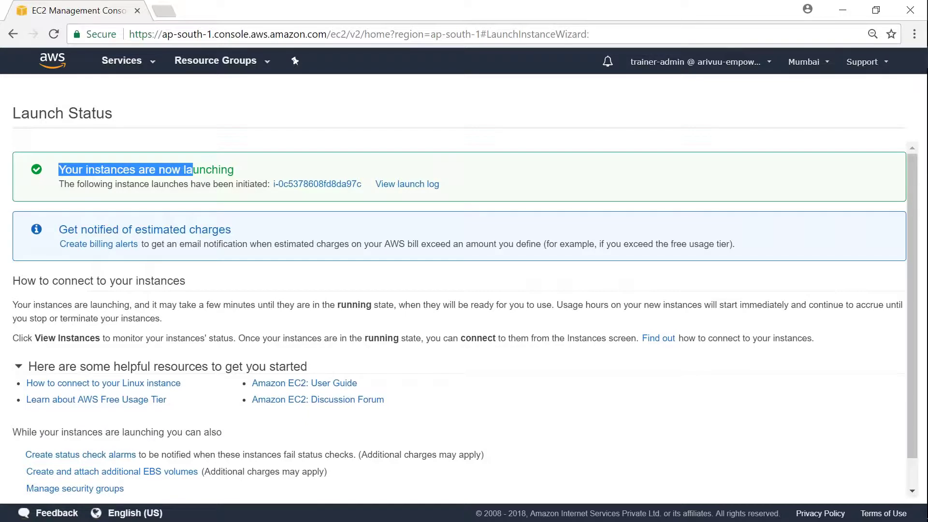
drag(364, 185, 272, 189)
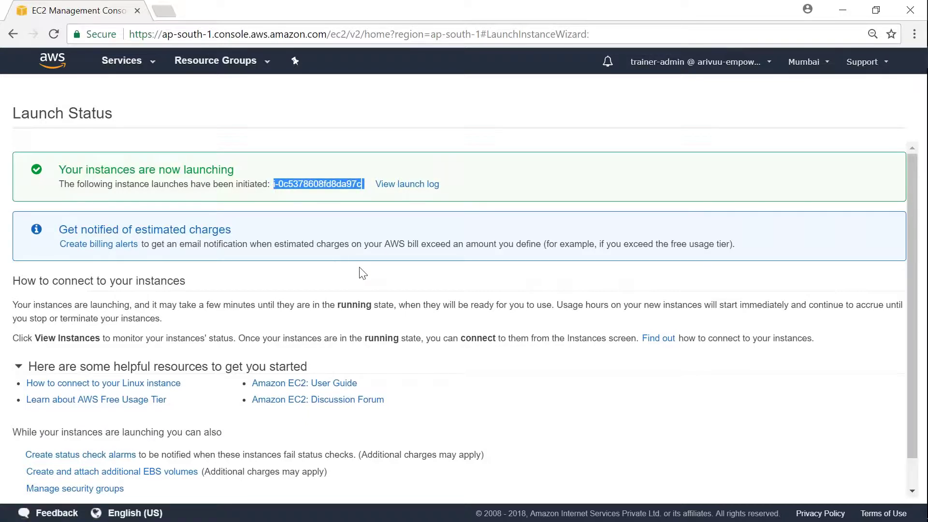
scroll(592, 410, down, 1)
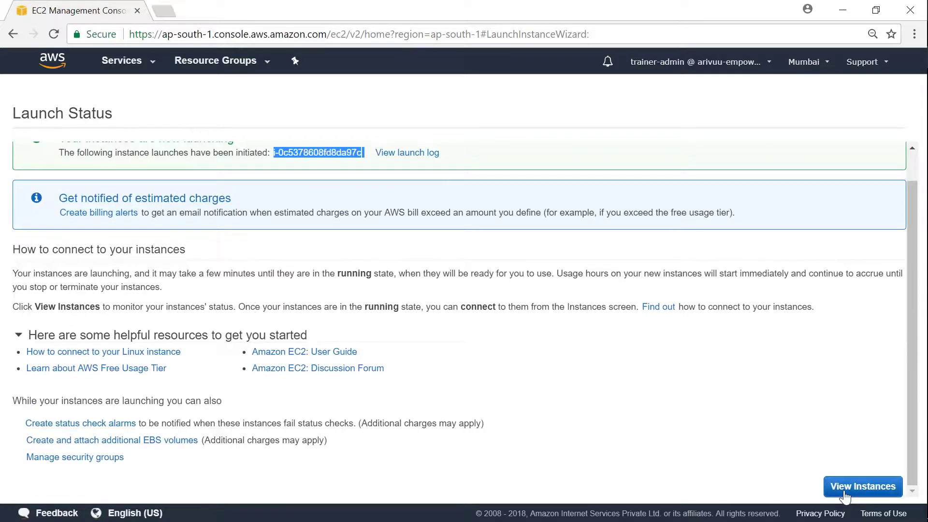
click(464, 150)
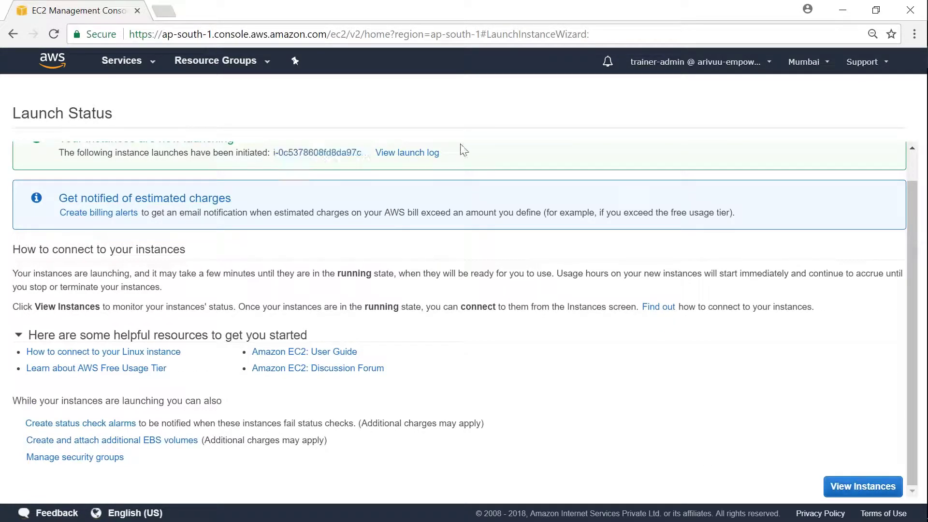
- Show the launch log and read the result of each launch initiation entry
click(425, 154)
drag(72, 177, 209, 186)
drag(292, 177, 325, 177)
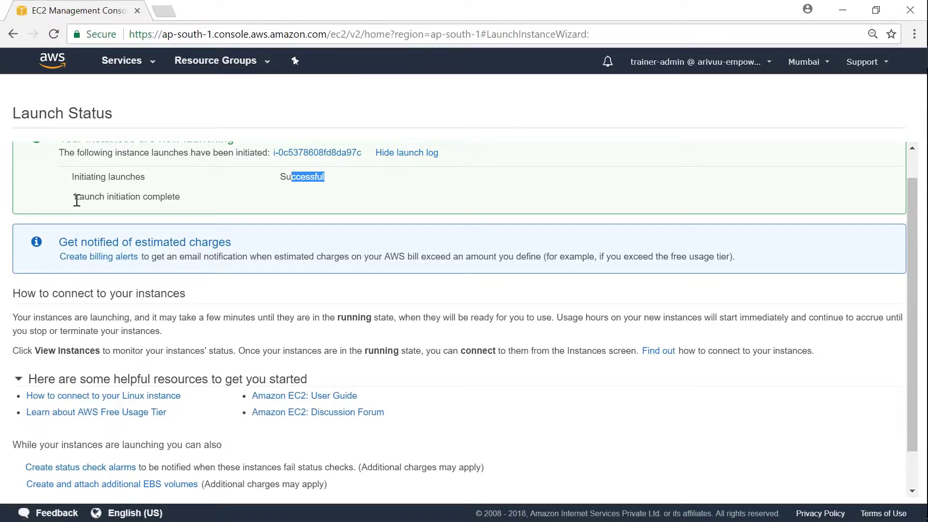
drag(76, 200, 196, 202)
click(199, 201)
scroll(430, 379, down, 1)
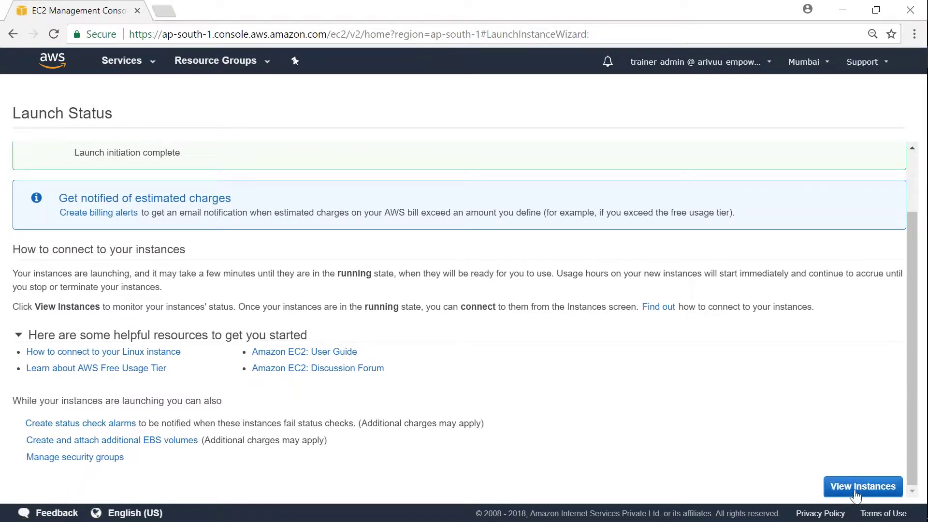
- Open the instances list and display the status checks of My-First-EC2-Instance
click(856, 488)
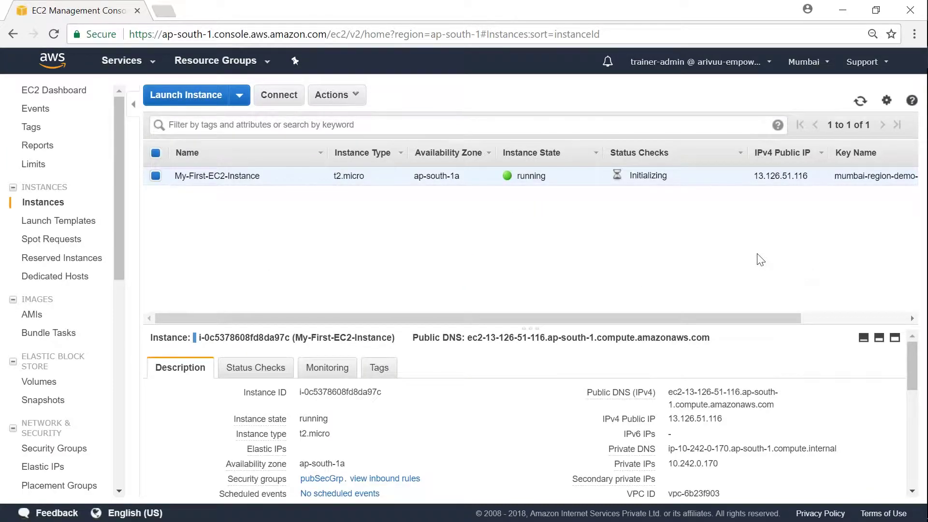
drag(593, 146, 641, 136)
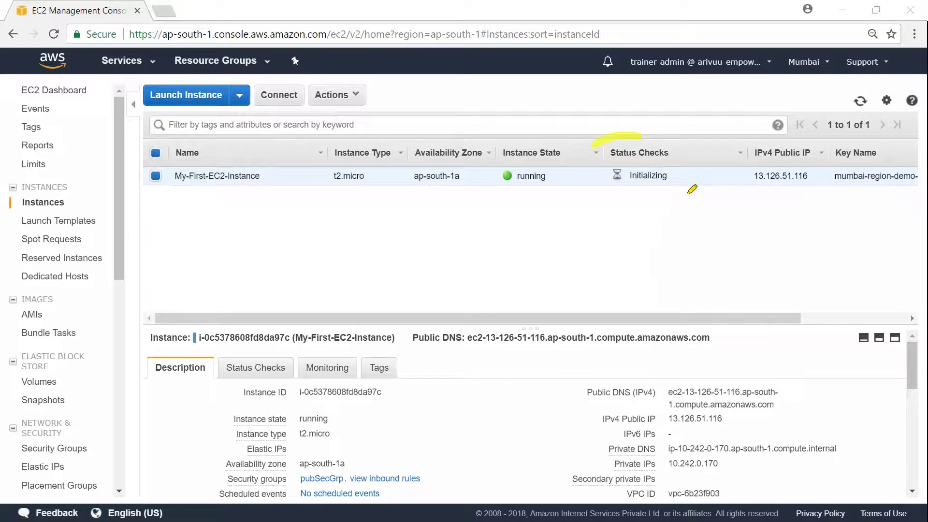
drag(688, 194, 607, 121)
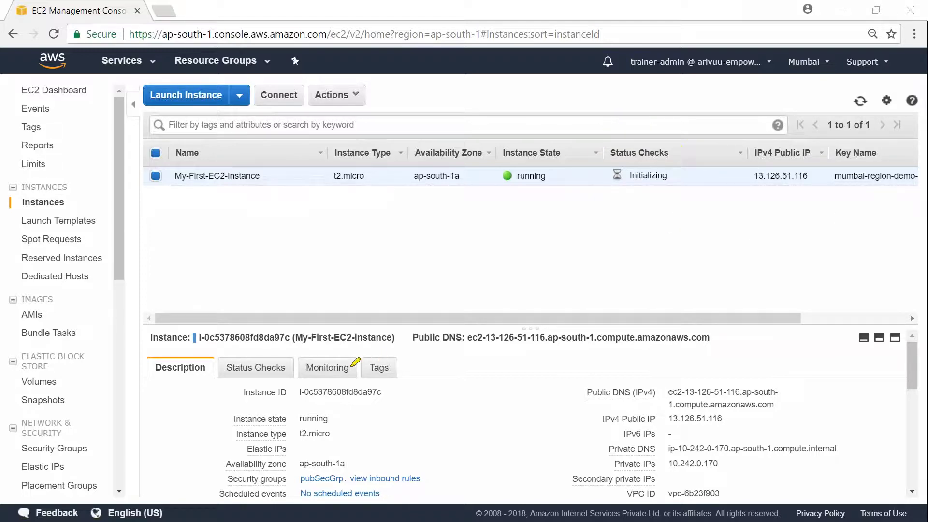
click(243, 379)
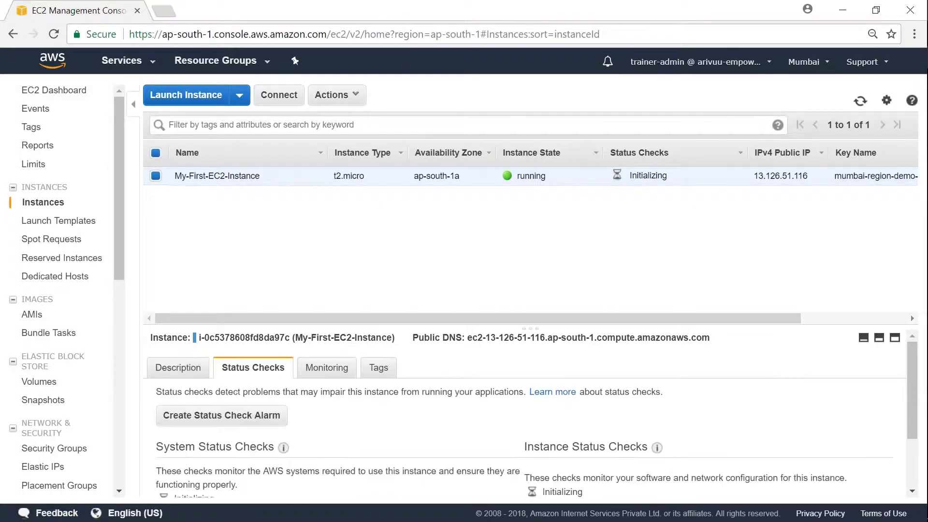
- Enlarge the details pane and examine the system and instance status checks of My-First-EC2-Instance
drag(332, 325, 313, 244)
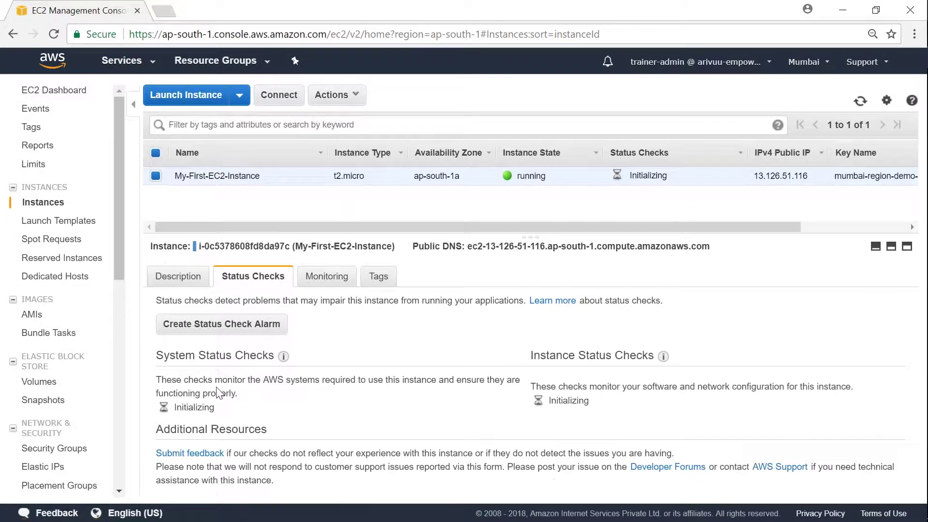
drag(157, 356, 245, 355)
drag(540, 357, 643, 357)
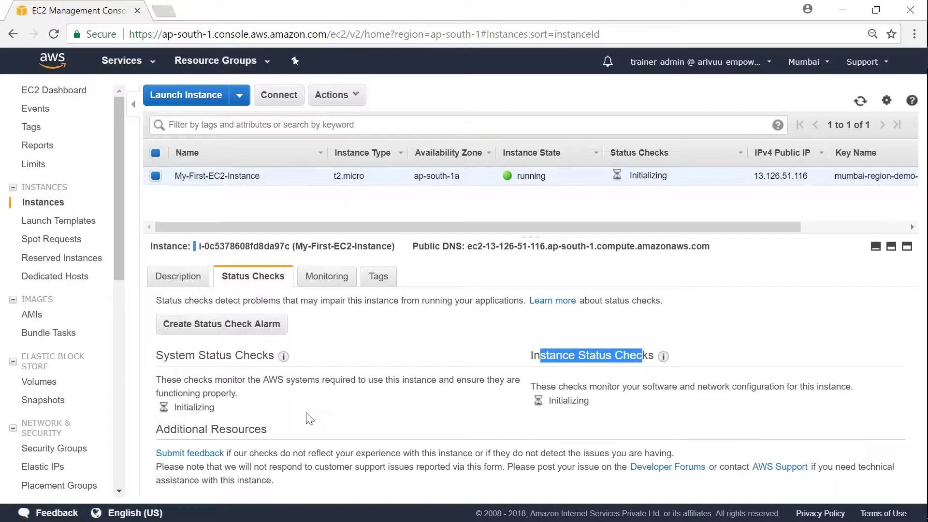
drag(156, 356, 274, 356)
mouse_move(283, 357)
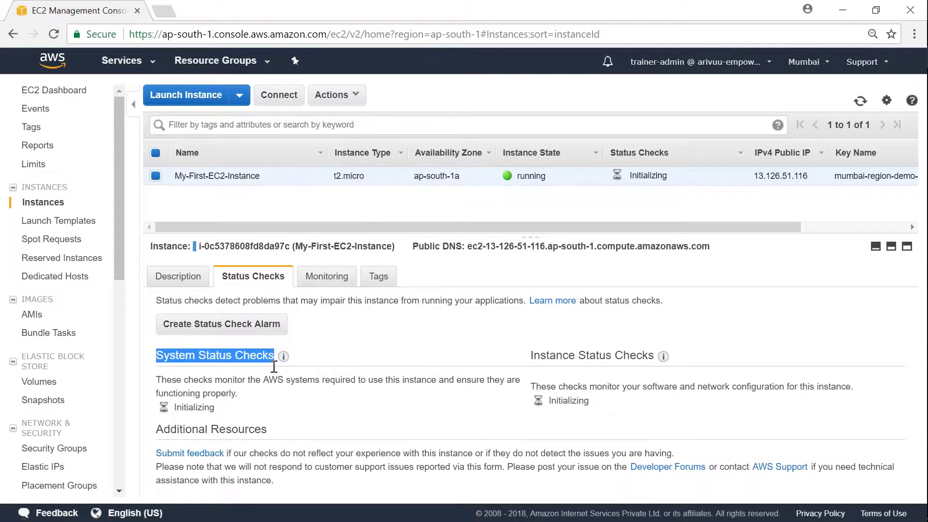
click(319, 372)
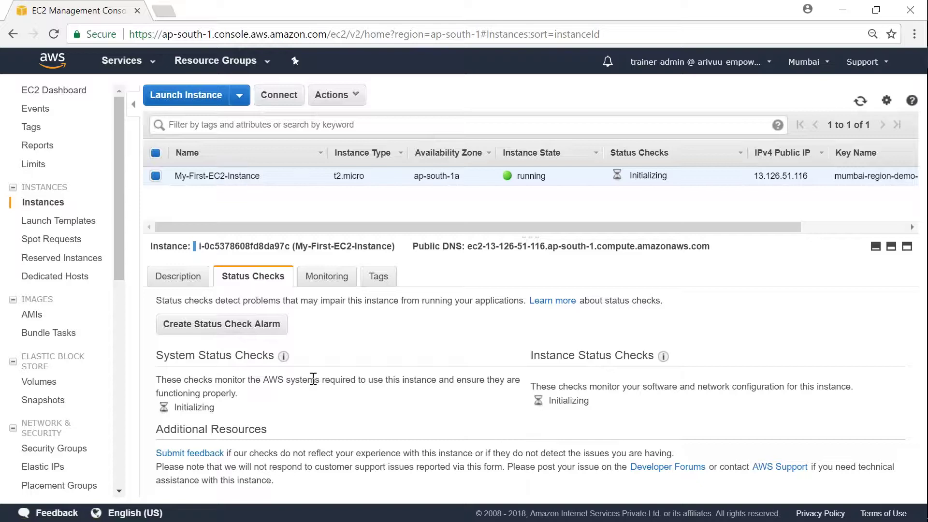
drag(531, 356, 653, 360)
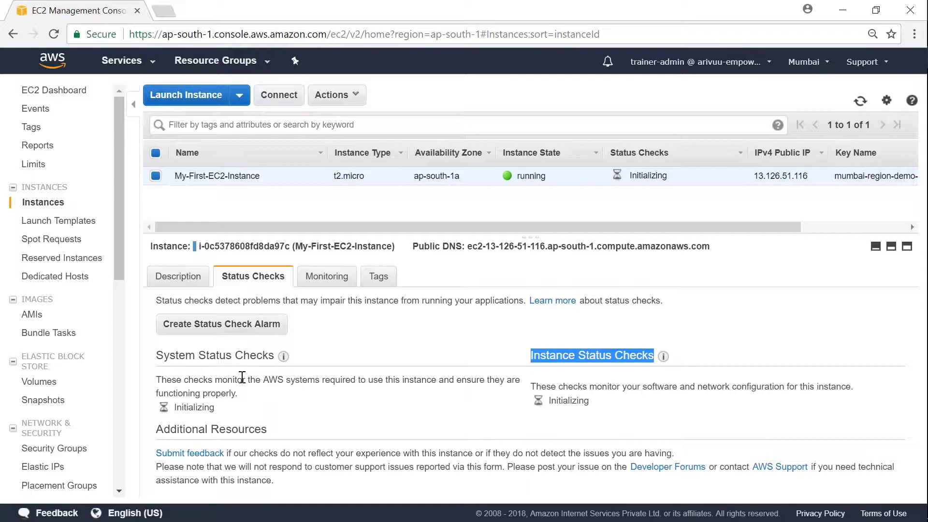
click(631, 271)
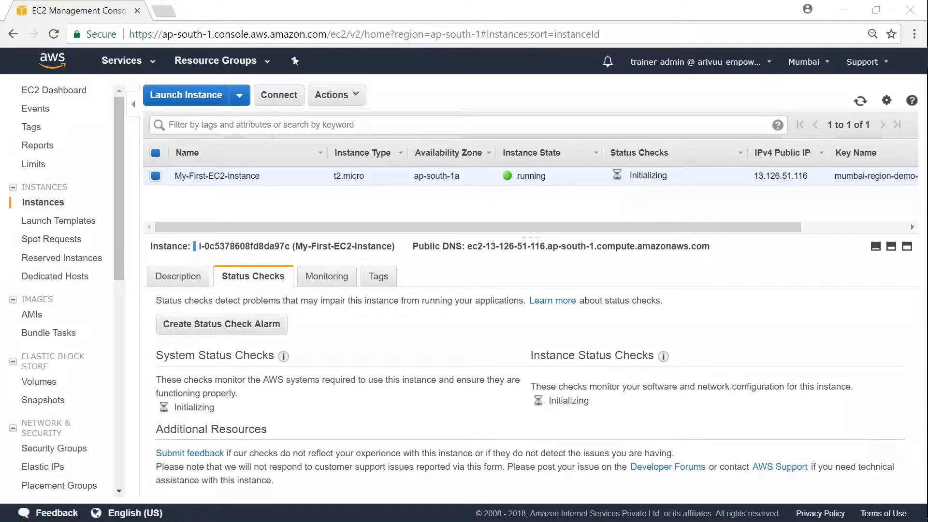
mouse_move(612, 195)
mouse_down()
mouse_move(638, 223)
mouse_move(674, 213)
mouse_up()
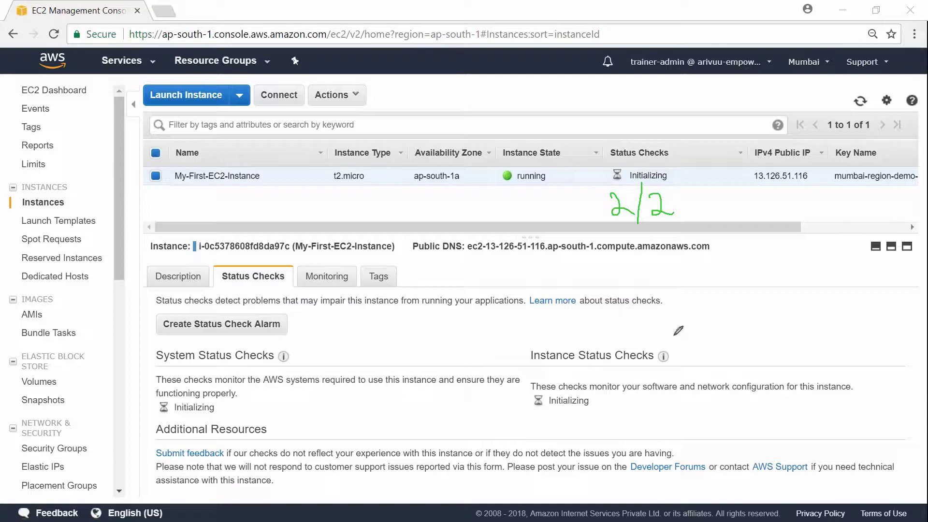
- Copy the instance's IPv4 public IP from its description and load 13.126.51.116/home.html in a new browser tab
click(180, 276)
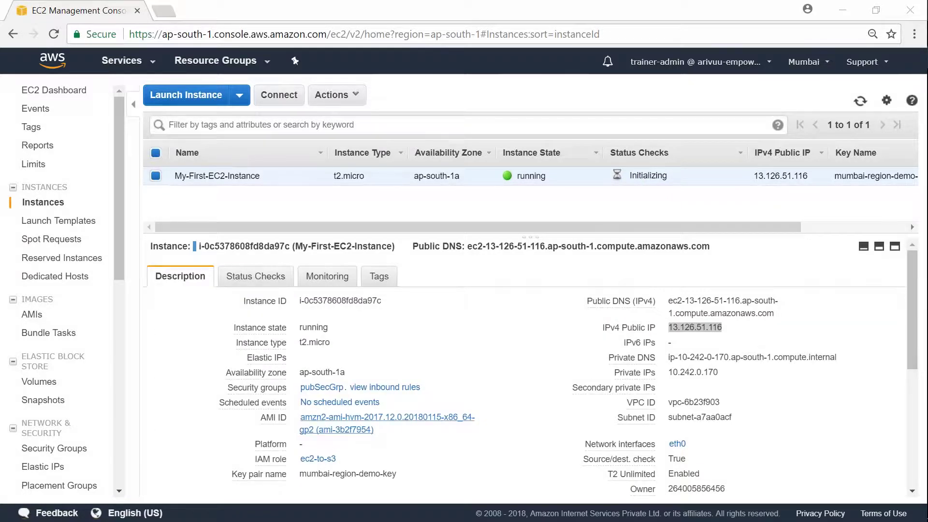
mouse_move(691, 335)
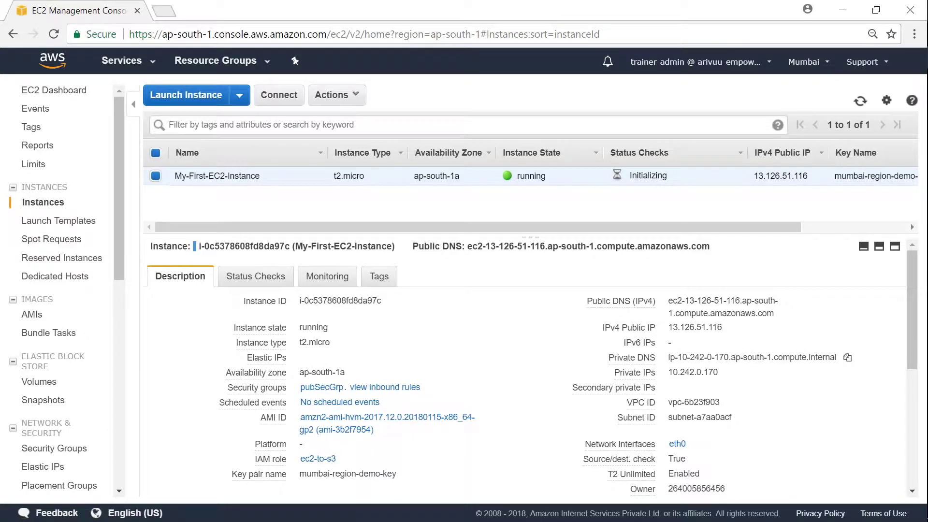
click(164, 10)
key(ctrl+v)
text(/hom)
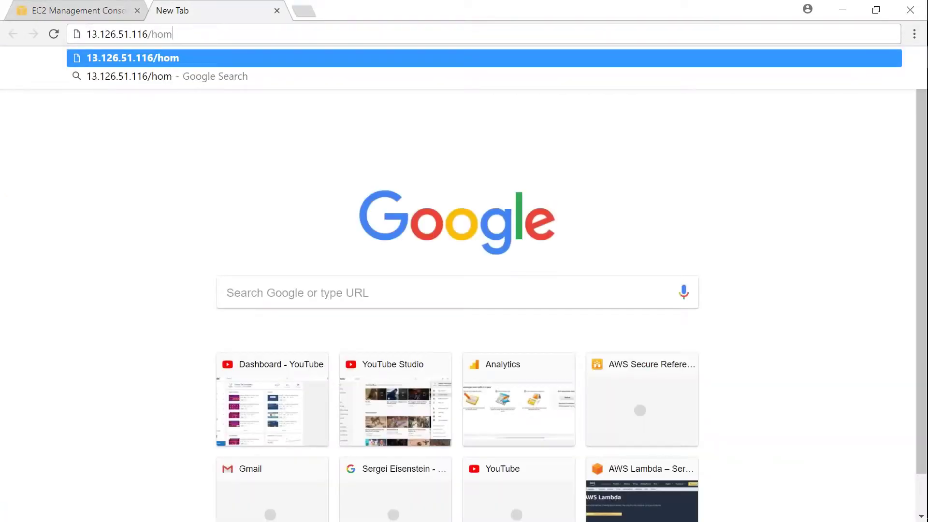
text(e.html)
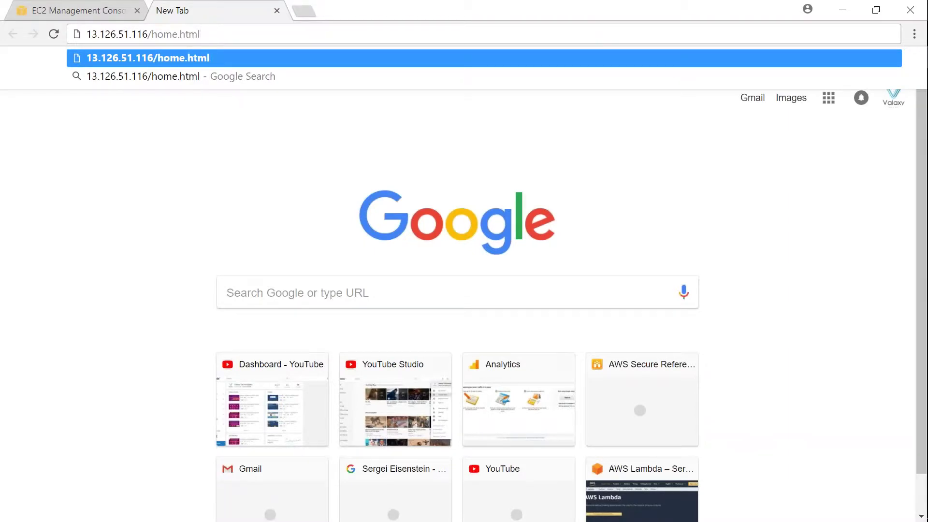
key(Return)
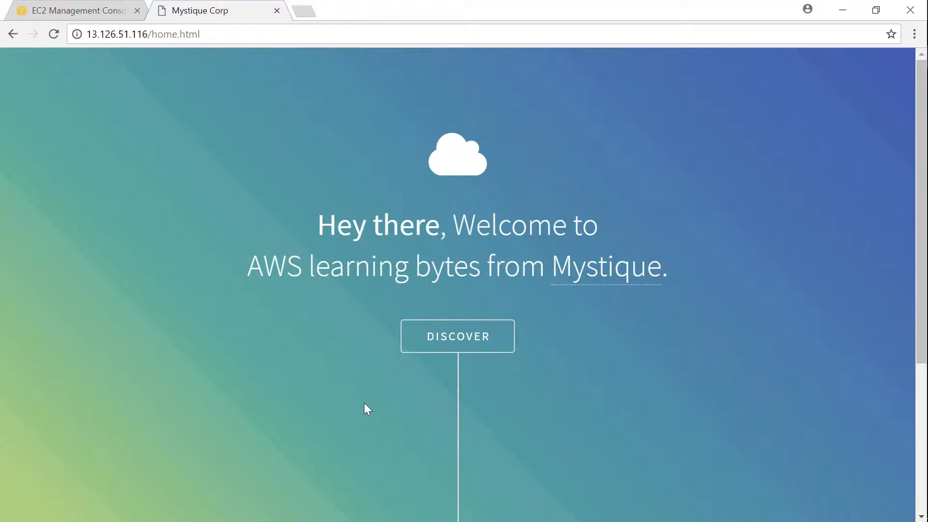
- Return to the EC2 console and examine the system and instance reachability results in the instance's status checks
key(ctrl+Tab)
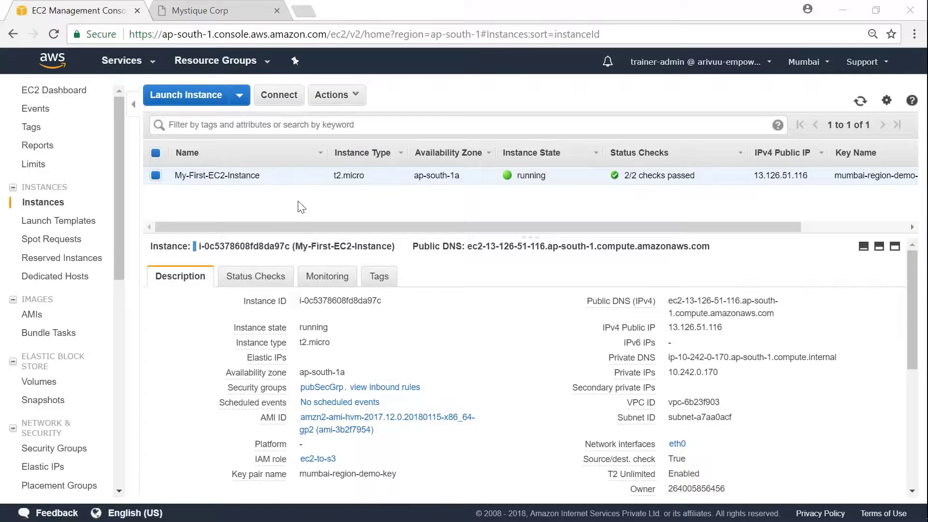
click(217, 17)
click(80, 11)
drag(625, 175, 690, 177)
click(696, 178)
drag(627, 185, 696, 200)
click(265, 283)
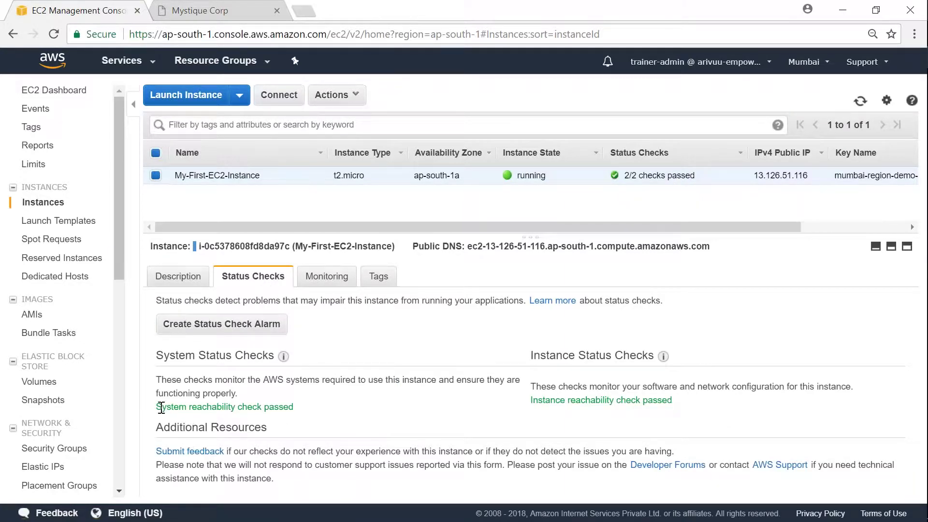
drag(162, 408, 293, 408)
click(304, 415)
drag(532, 400, 666, 401)
click(603, 281)
- Review the instance's description details through to its termination protection setting
click(188, 282)
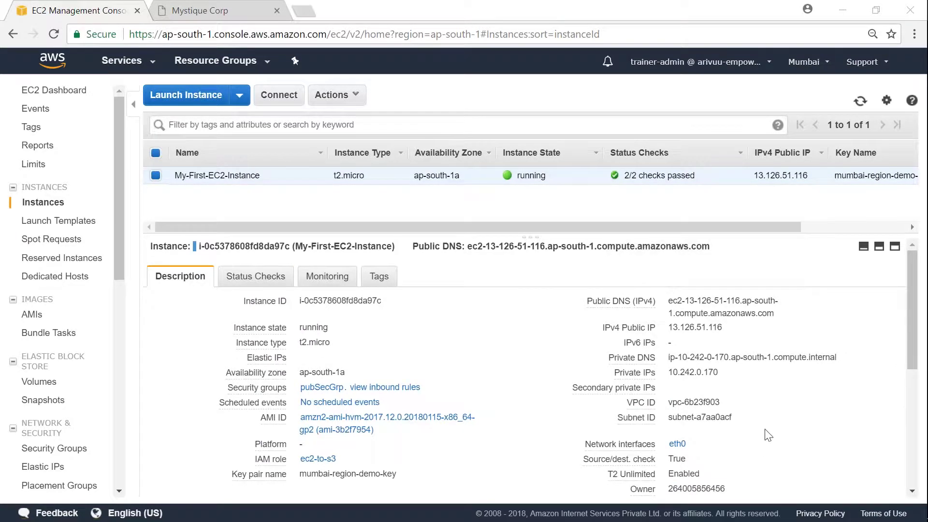
scroll(767, 433, down, 3)
scroll(769, 435, down, 3)
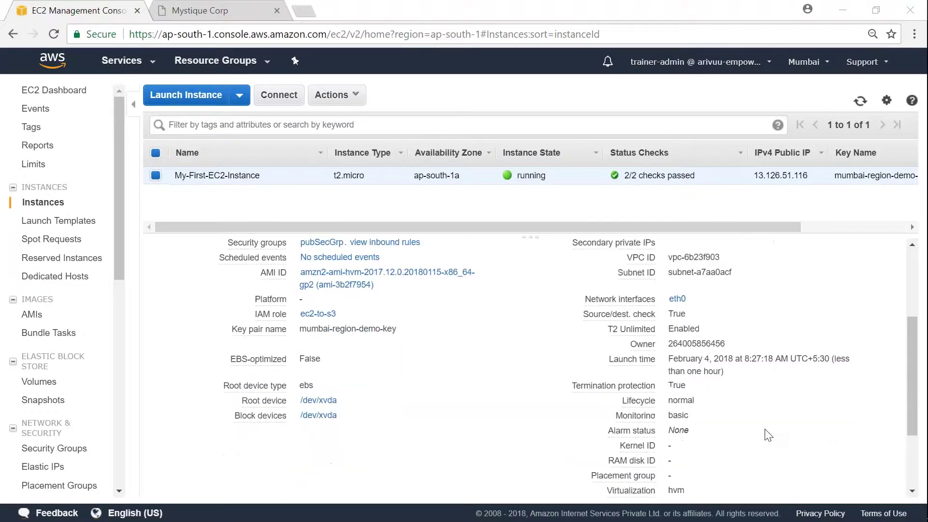
scroll(769, 435, up, 3)
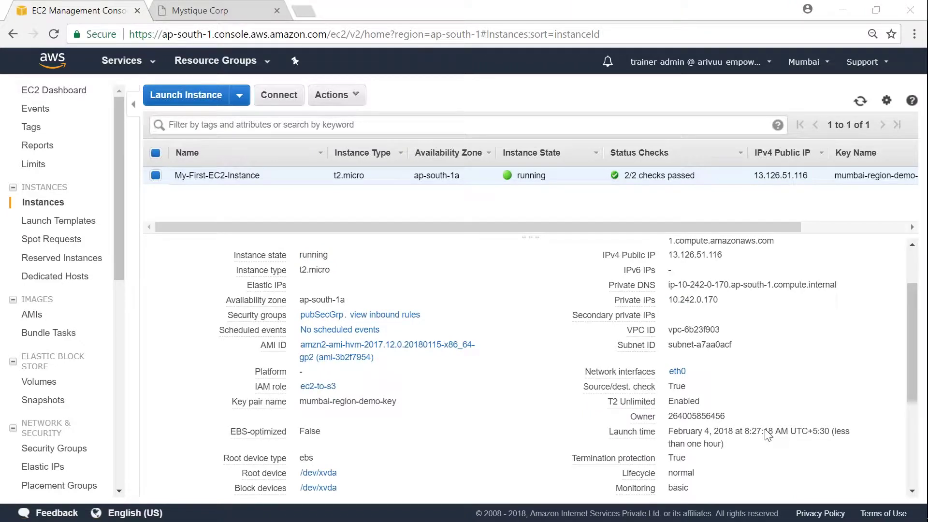
scroll(769, 435, down, 7)
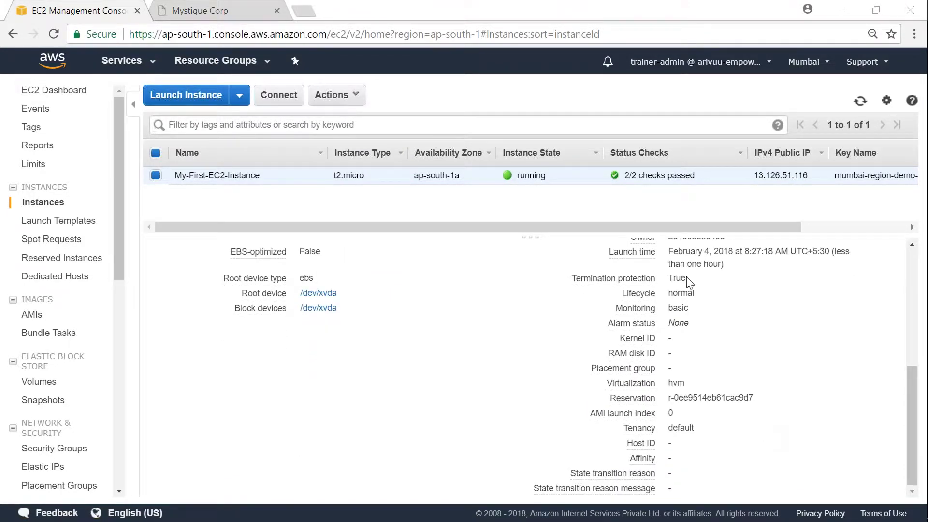
mouse_move(637, 282)
- Try to terminate My-First-EC2-Instance, read the termination protection notice, and cancel the request
click(334, 95)
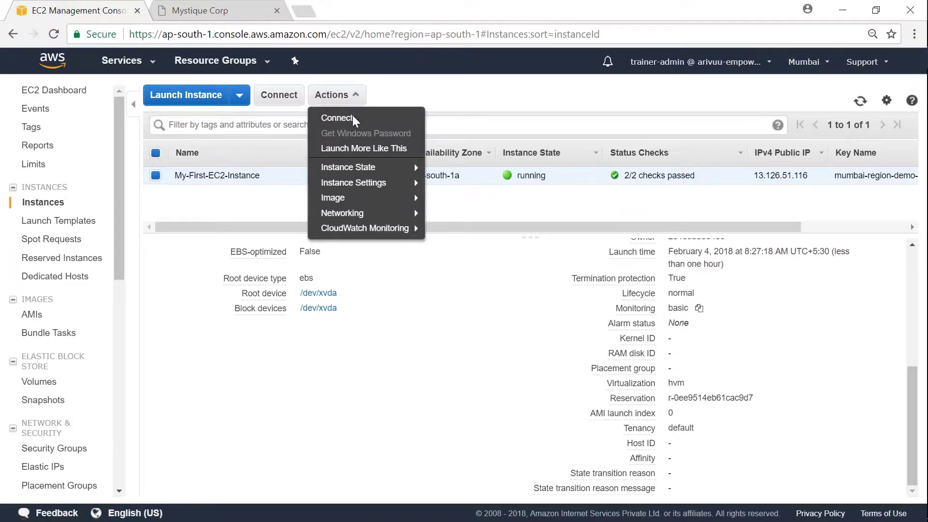
mouse_move(373, 167)
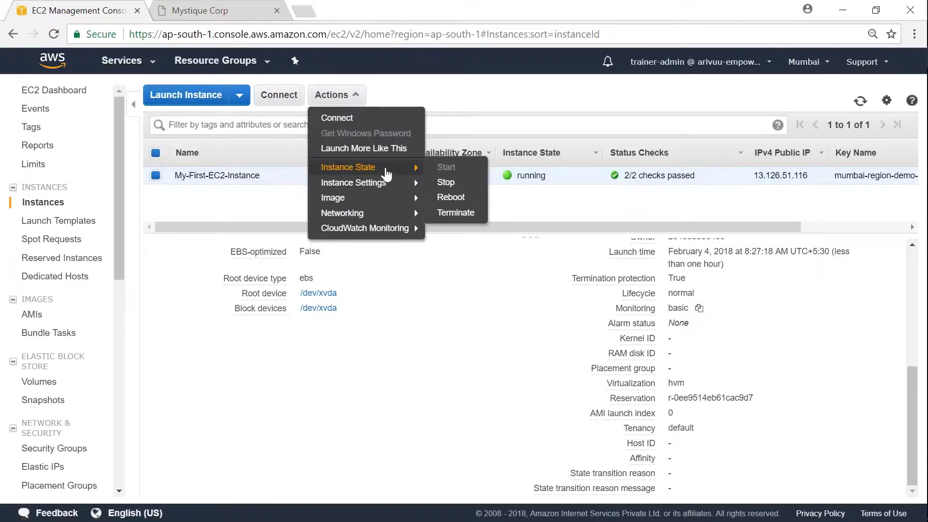
click(457, 213)
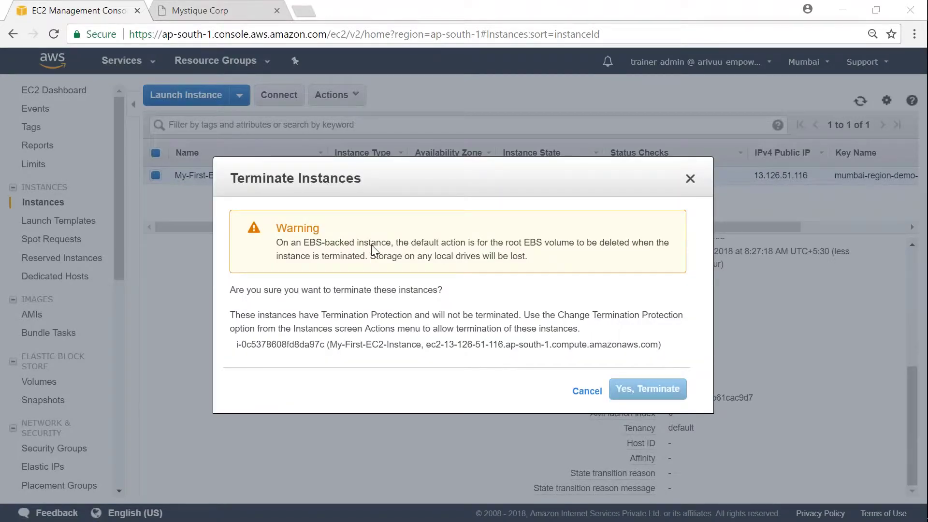
drag(283, 242, 387, 242)
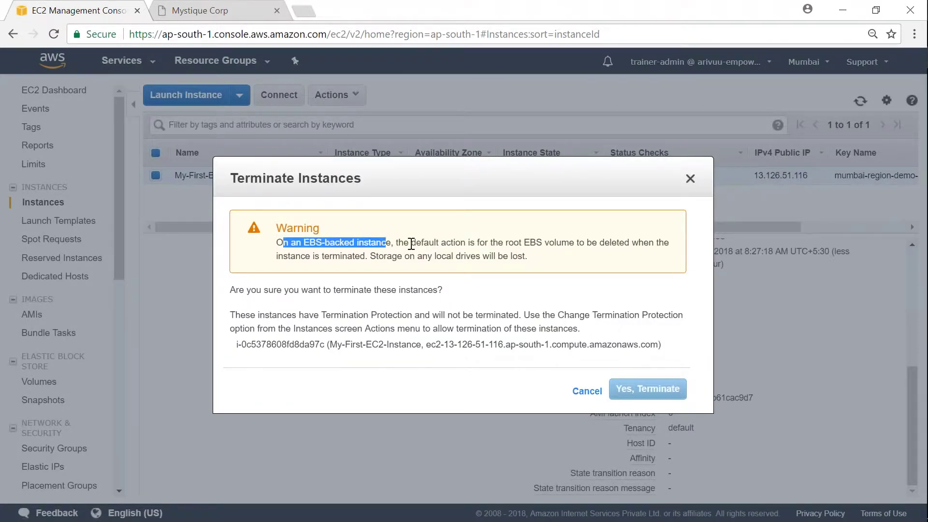
click(641, 393)
drag(236, 314, 519, 318)
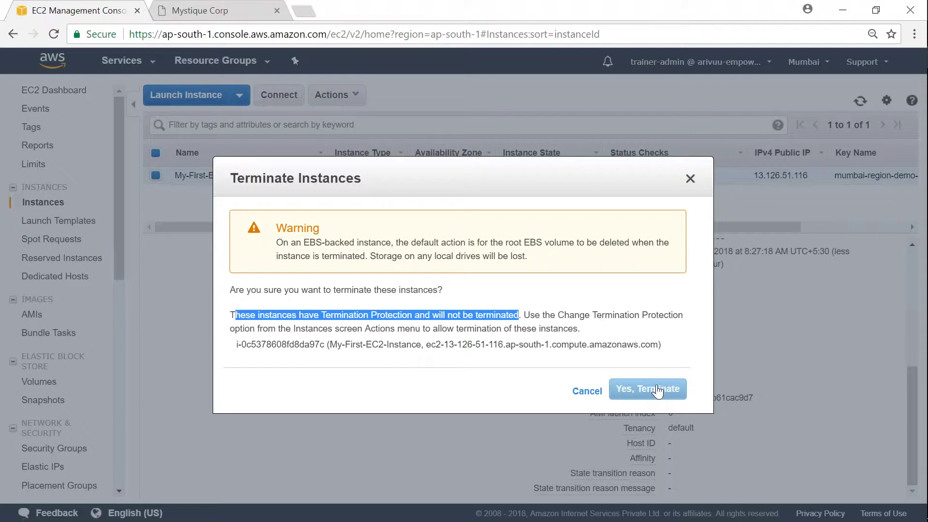
click(589, 395)
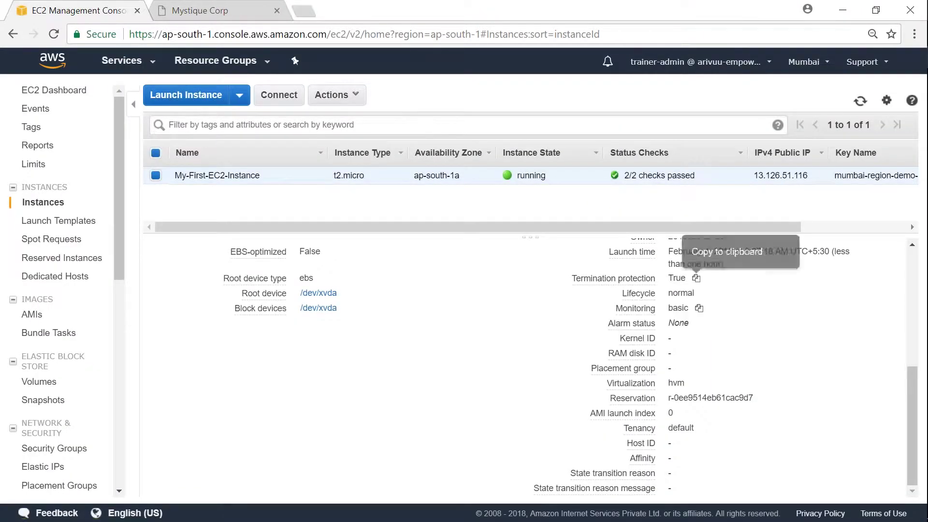
- Disable termination protection for My-First-EC2-Instance and refresh the instances list to check the setting
click(337, 95)
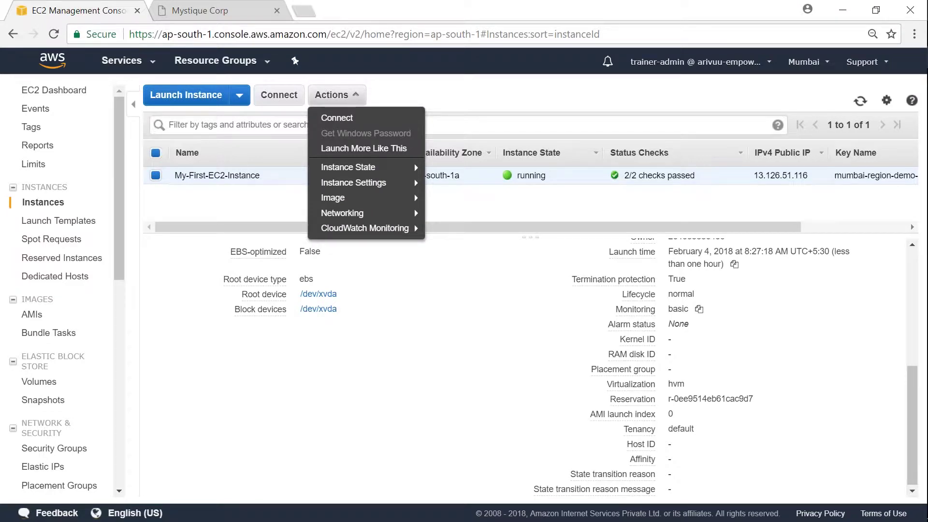
mouse_move(365, 192)
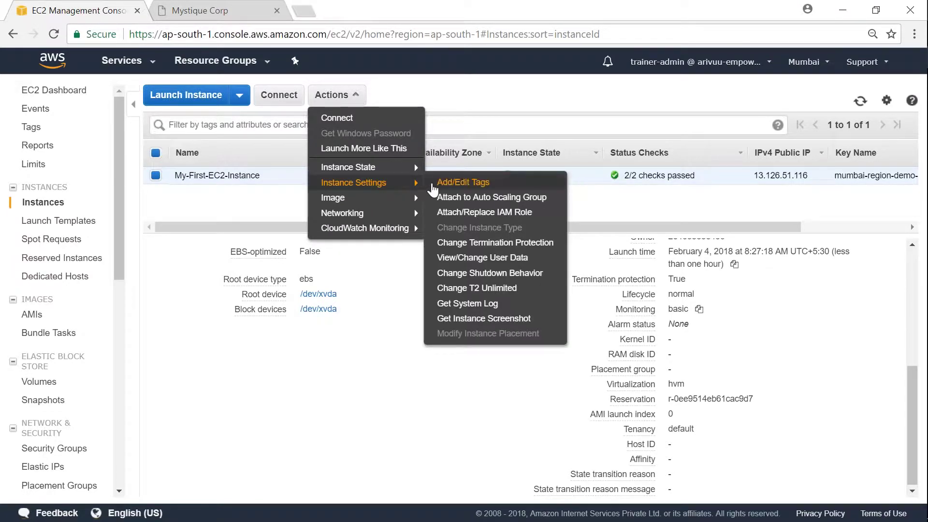
click(489, 242)
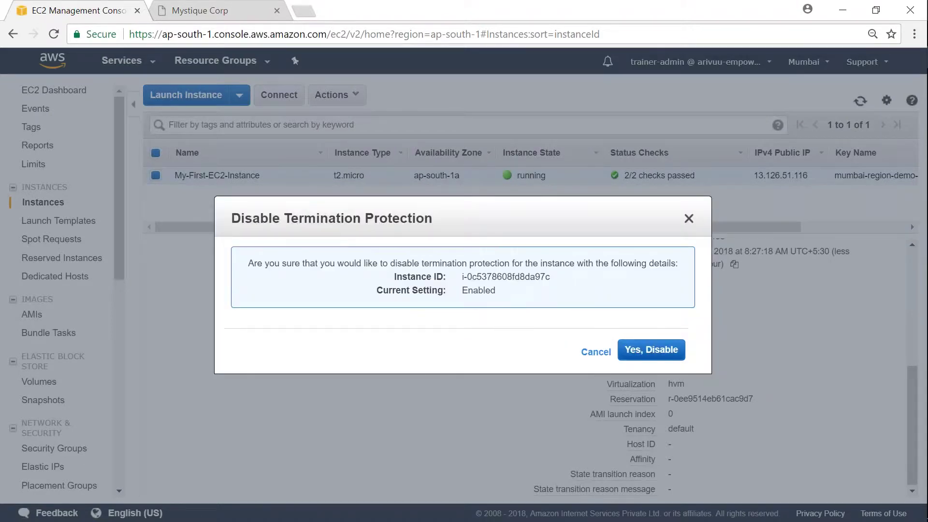
click(634, 350)
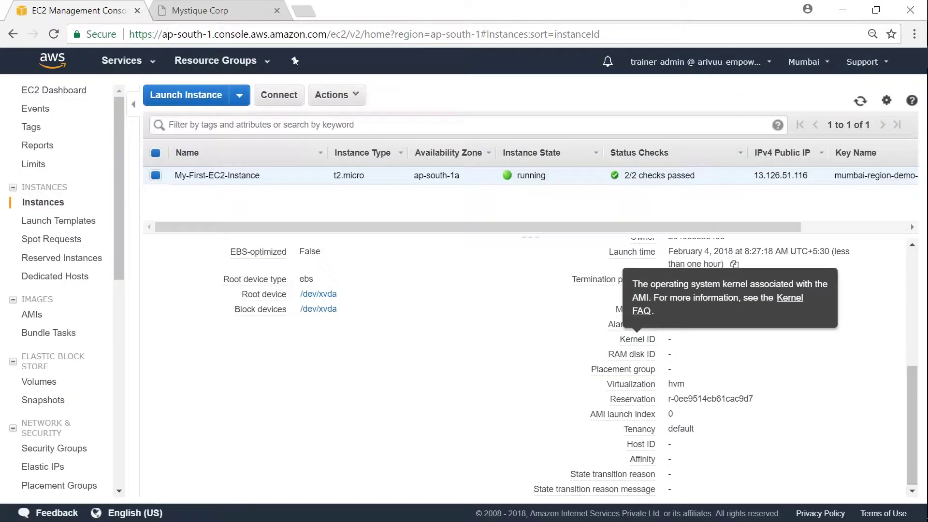
click(861, 101)
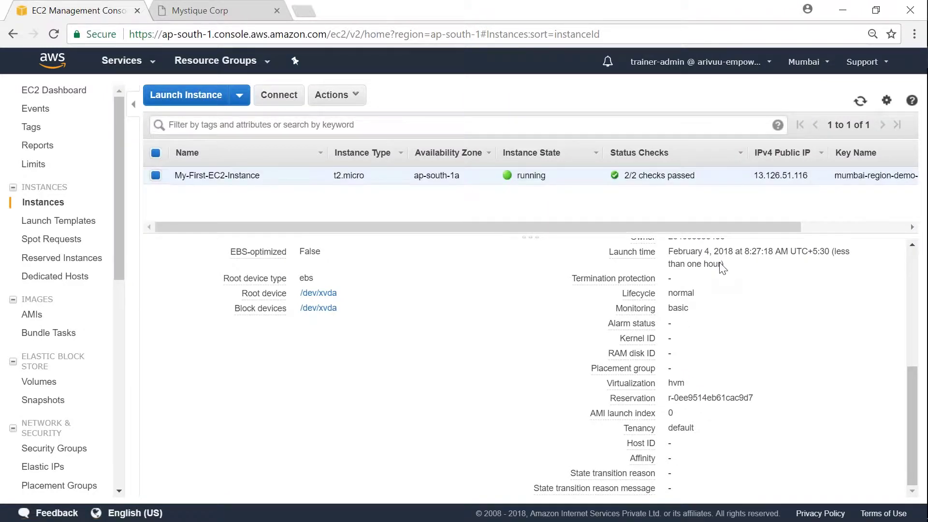
drag(698, 280, 680, 283)
click(677, 280)
mouse_move(677, 279)
- Examine the instance type of My-First-EC2-Instance and the state actions available for it
drag(334, 176, 372, 183)
click(368, 191)
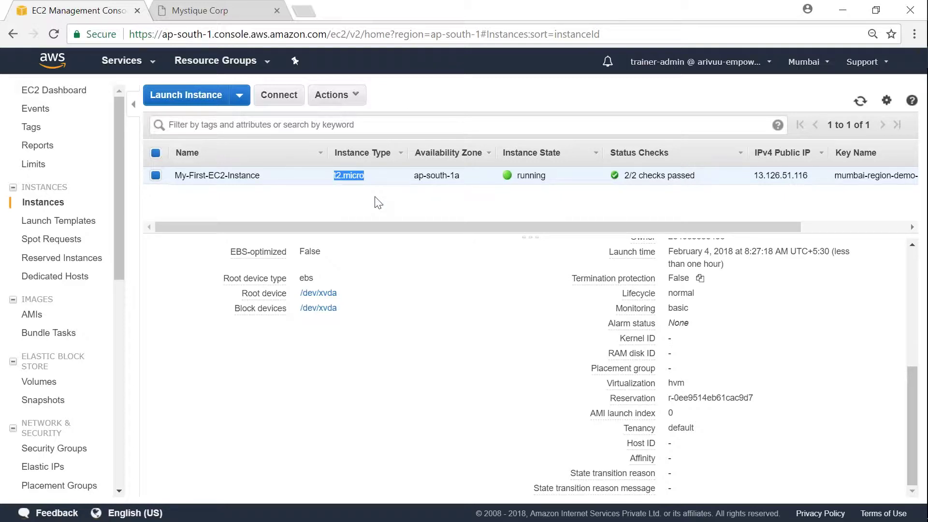
click(377, 209)
drag(332, 176, 391, 186)
click(384, 203)
click(339, 99)
mouse_move(387, 176)
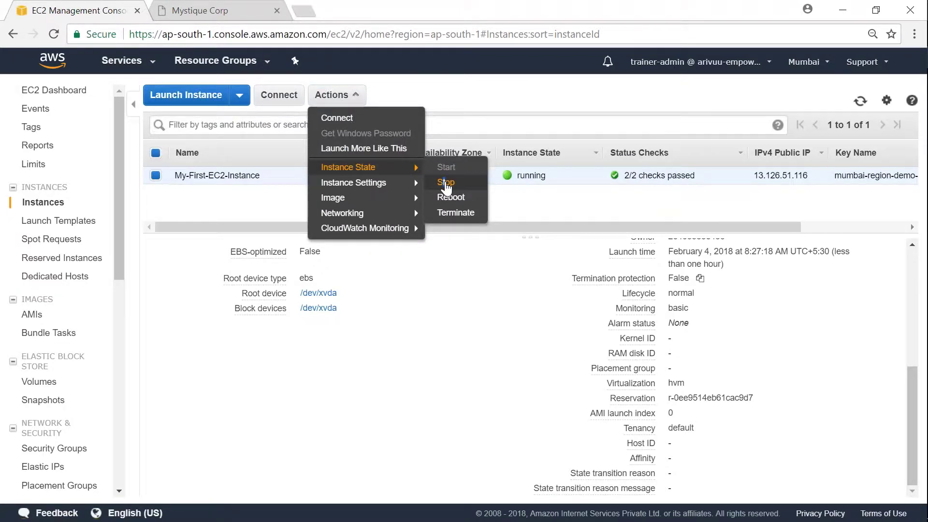
drag(411, 228, 104, 199)
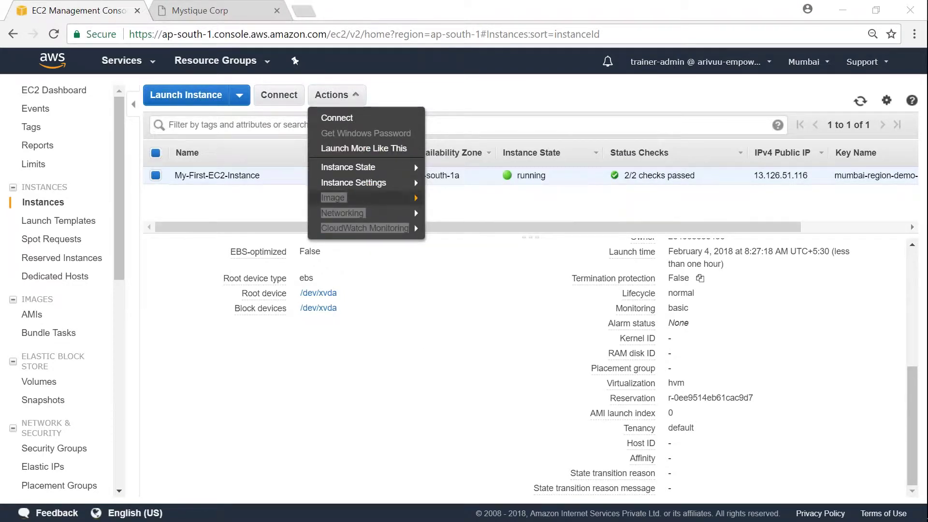
click(439, 105)
- Stop My-First-EC2-Instance and confirm the stop request
click(345, 95)
mouse_move(375, 184)
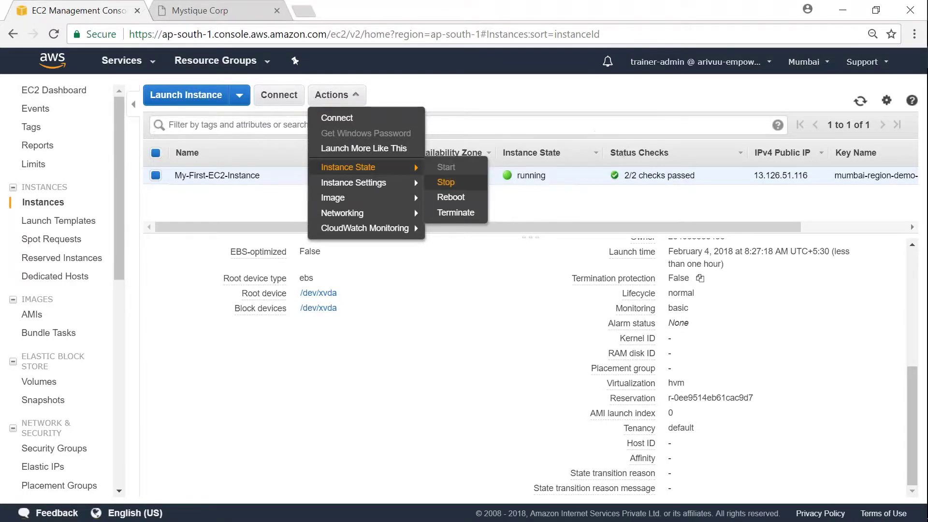
click(445, 183)
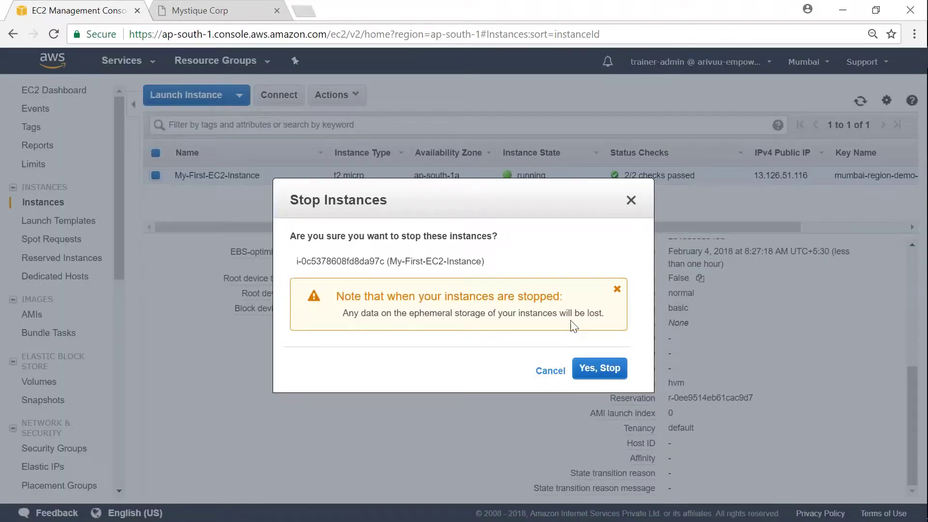
click(601, 370)
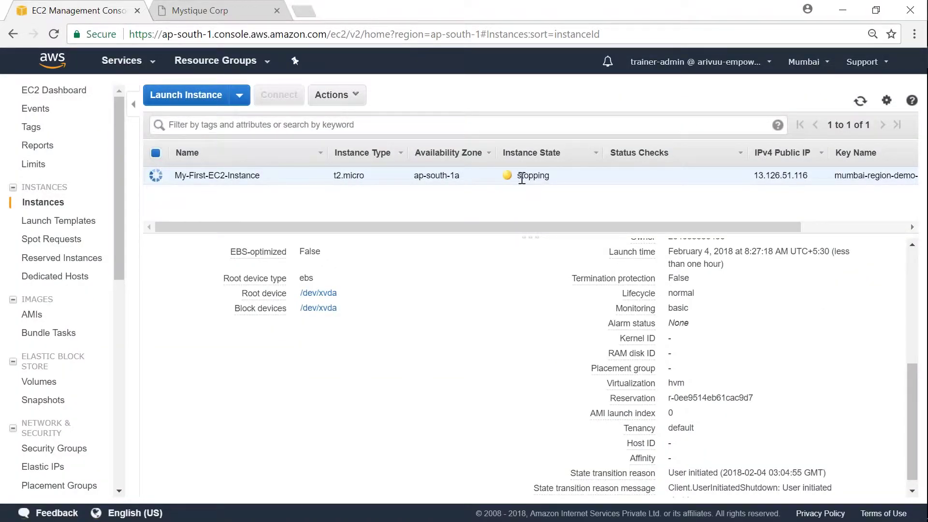
- Check the instance state and instance type of My-First-EC2-Instance while it stops
scroll(633, 254, up, 5)
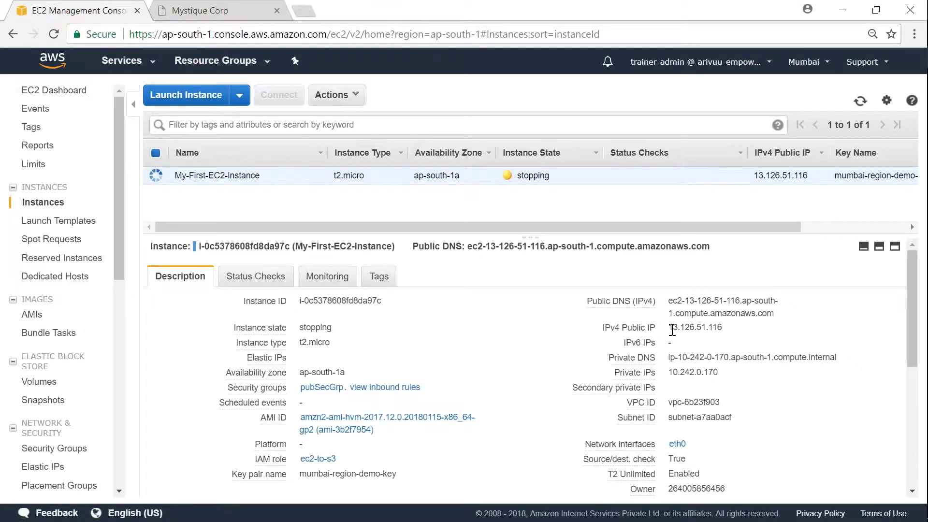
double_click(532, 175)
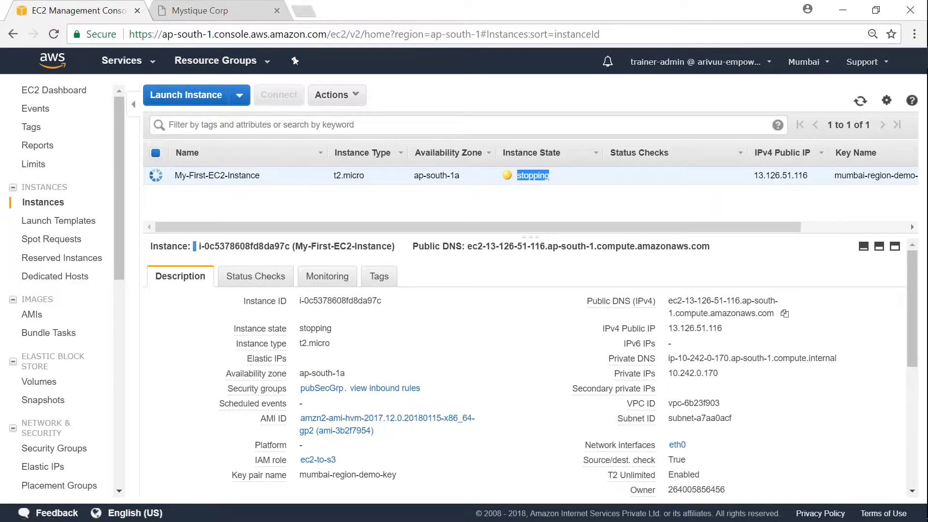
click(542, 198)
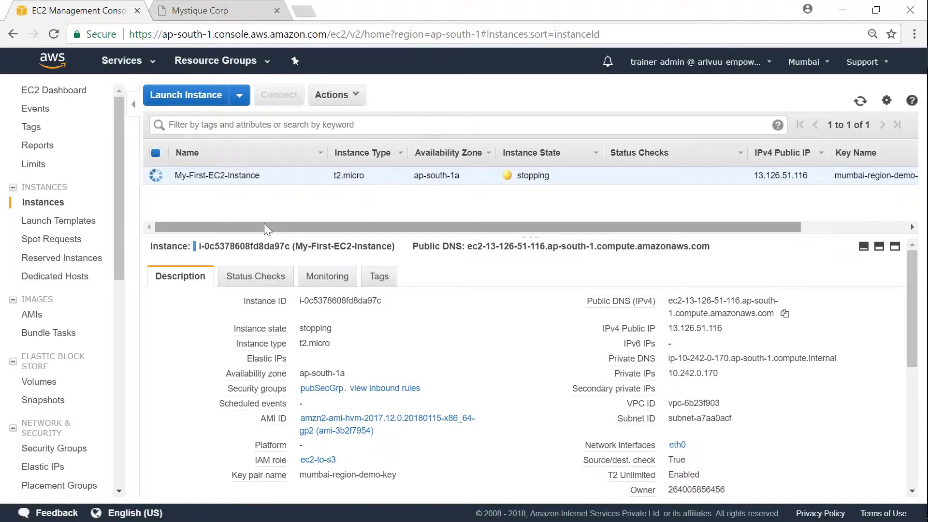
mouse_move(254, 346)
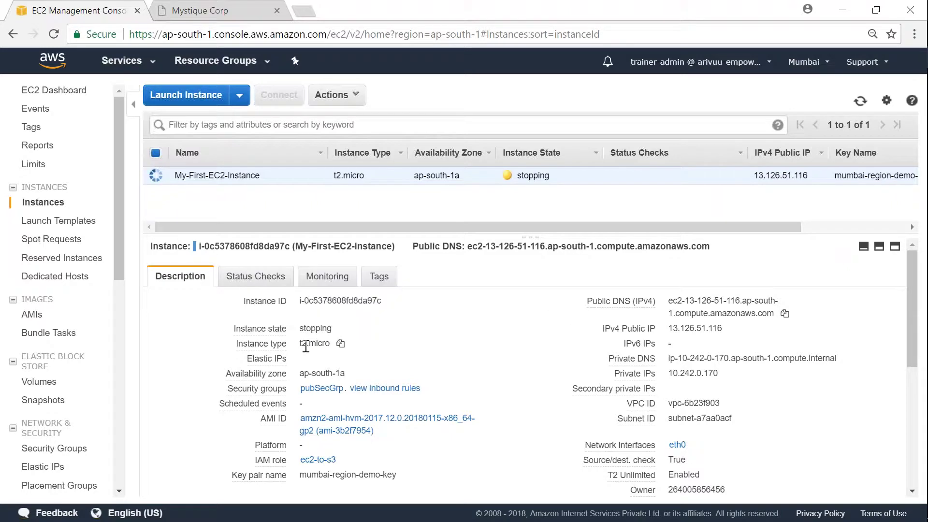
double_click(314, 343)
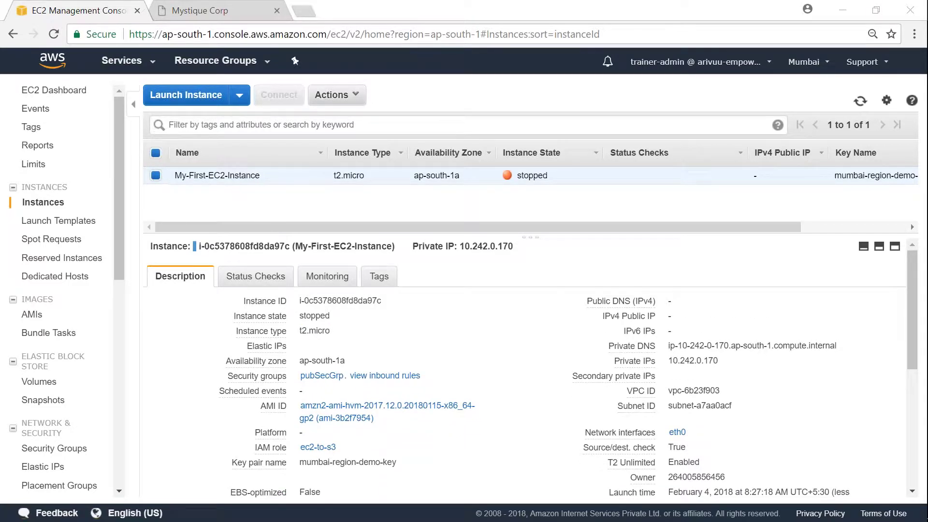
- Change the instance type of the stopped My-First-EC2-Instance to t2.small, apply it, and check the type in the instances list
click(337, 95)
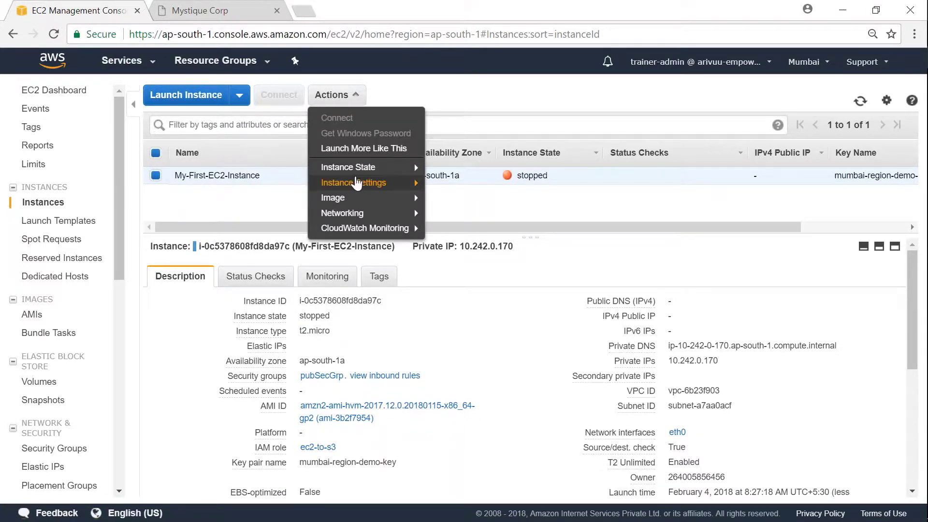
mouse_move(357, 184)
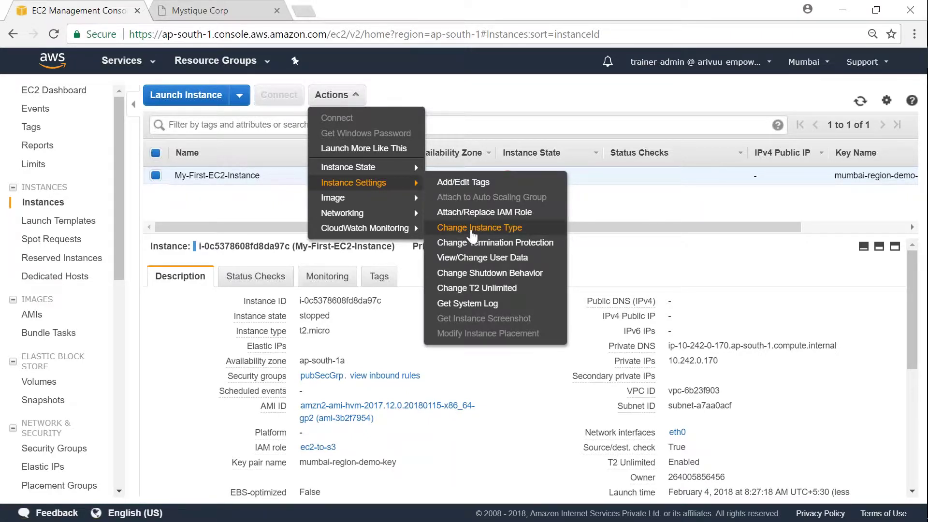
click(473, 234)
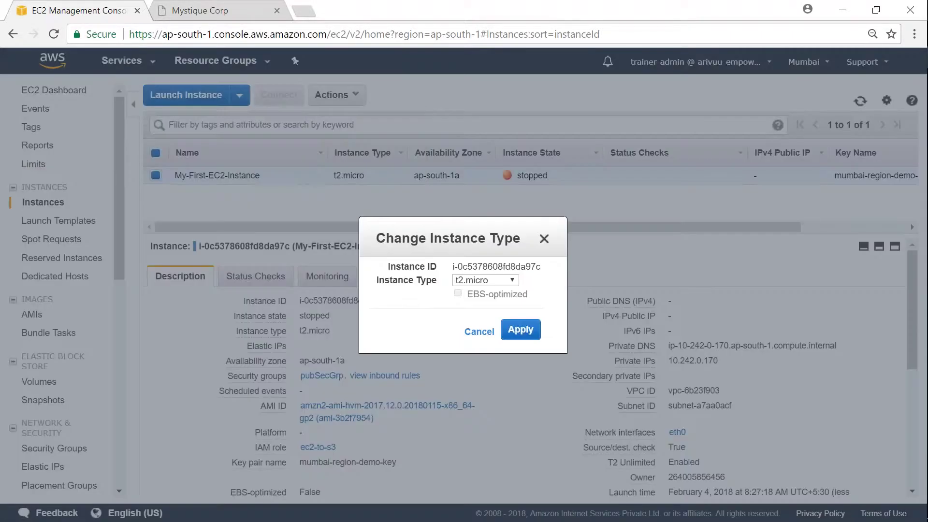
click(504, 282)
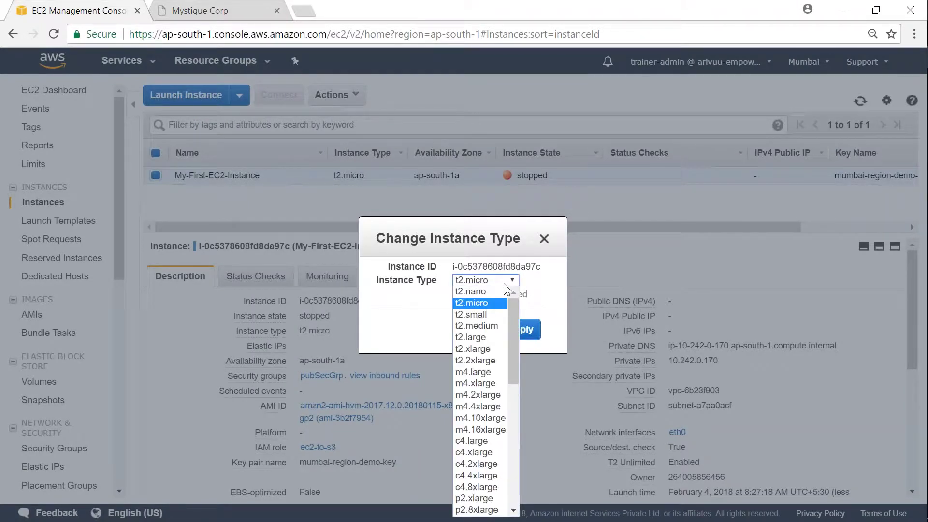
click(488, 314)
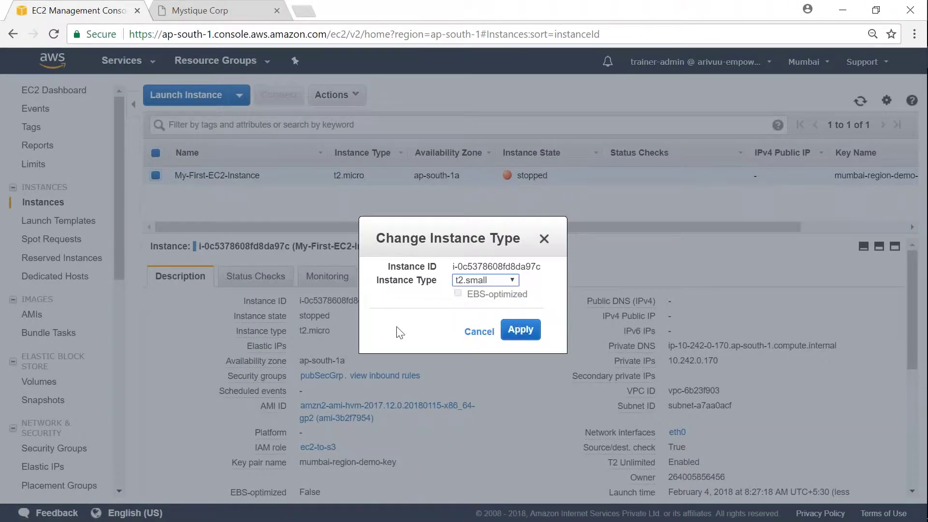
click(503, 283)
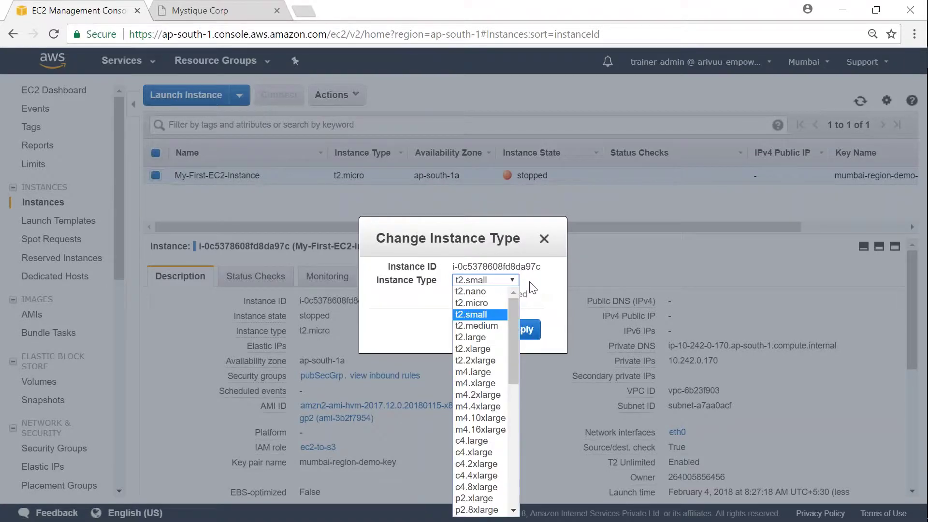
click(524, 282)
click(527, 331)
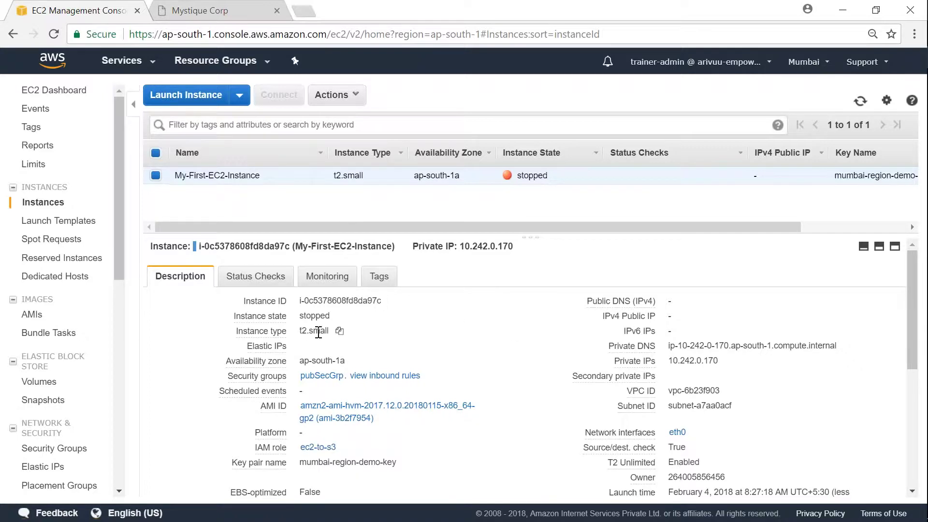
double_click(352, 175)
- Start My-First-EC2-Instance and confirm the start request
click(337, 95)
mouse_move(411, 167)
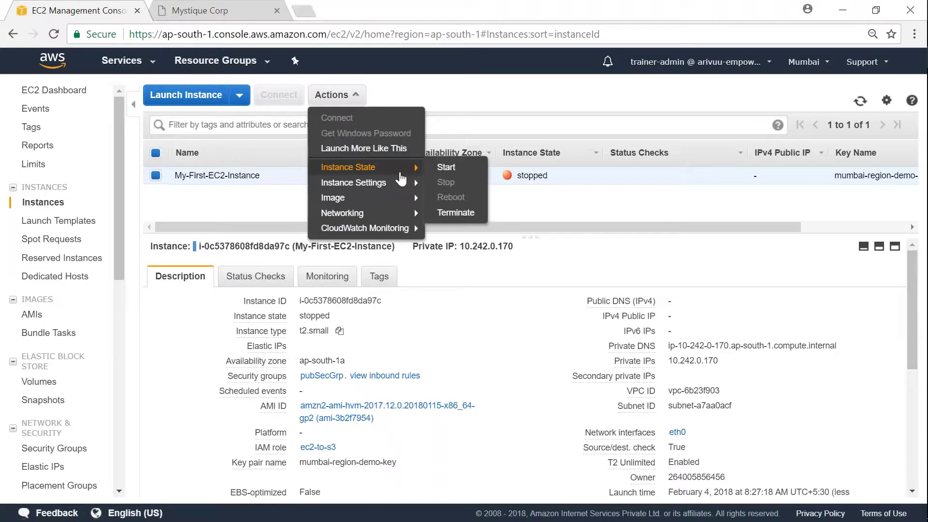
click(450, 179)
click(563, 341)
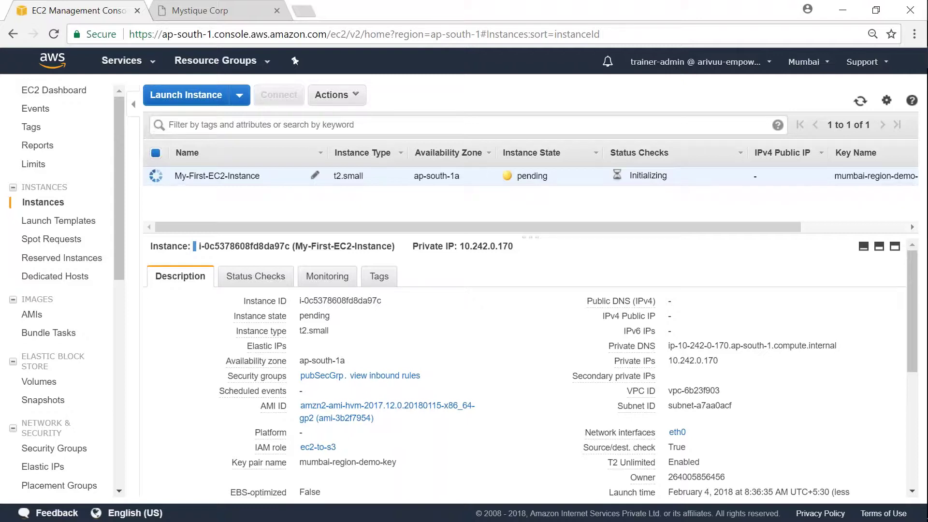
- Examine the instance settings and image actions available for My-First-EC2-Instance
click(339, 97)
mouse_move(374, 183)
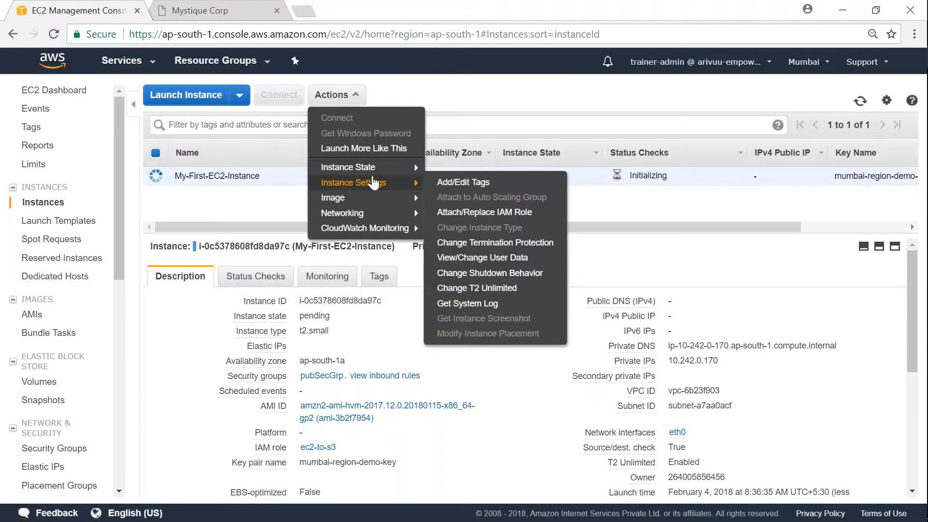
mouse_move(363, 201)
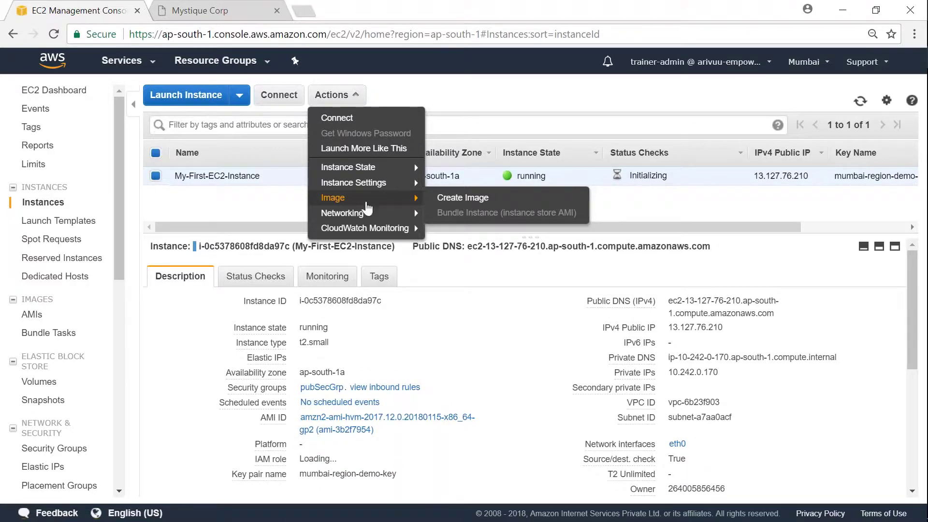
click(280, 208)
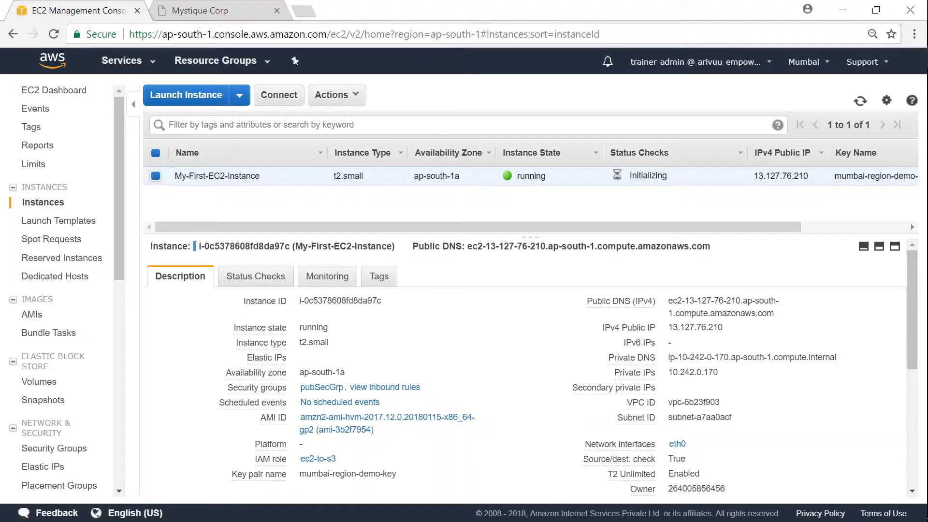
- Compare the address of the open Mystique Corp page with the instance's IPv4 public IP, and copy that public IP
click(248, 8)
click(130, 35)
drag(91, 34, 146, 33)
click(72, 11)
drag(670, 327, 723, 329)
double_click(715, 328)
drag(669, 329, 723, 328)
key(ctrl+c)
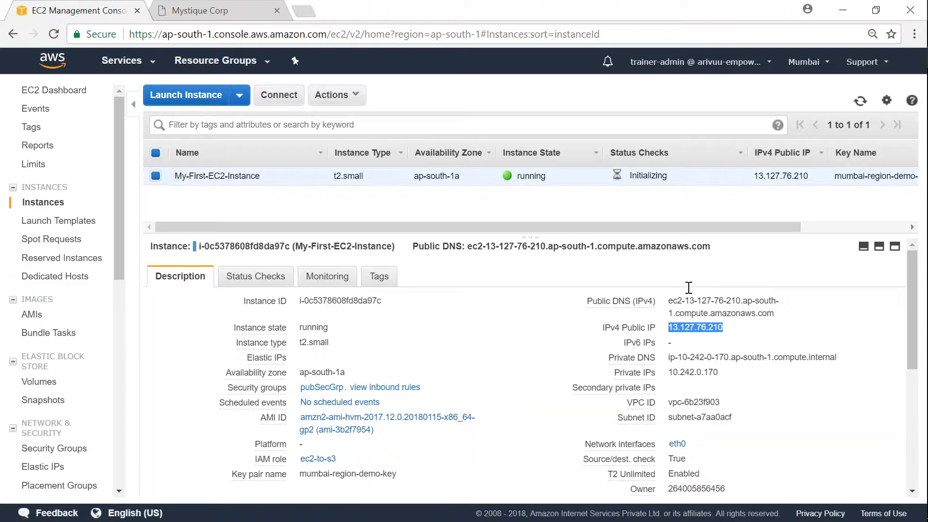
- Reload the Mystique Corp page at its old address, and open 13.127.76.210/home.html in a new tab
click(201, 11)
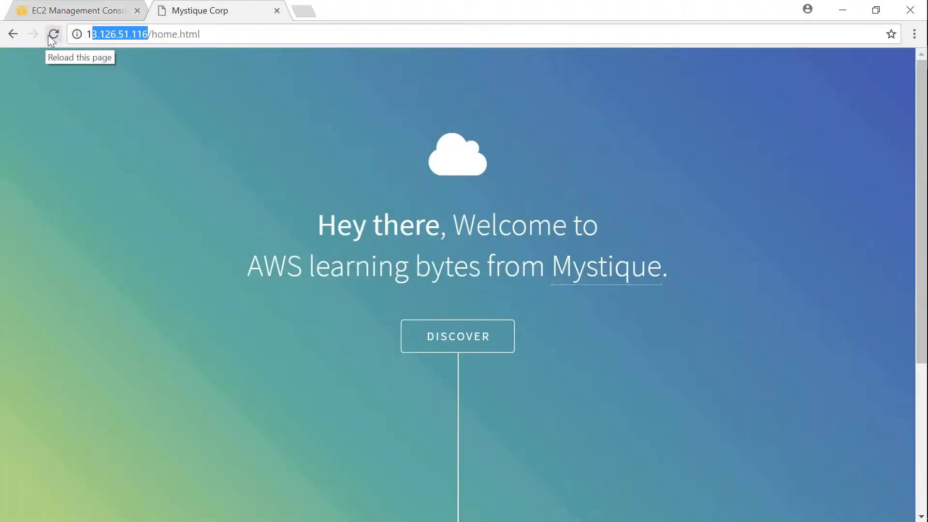
click(48, 35)
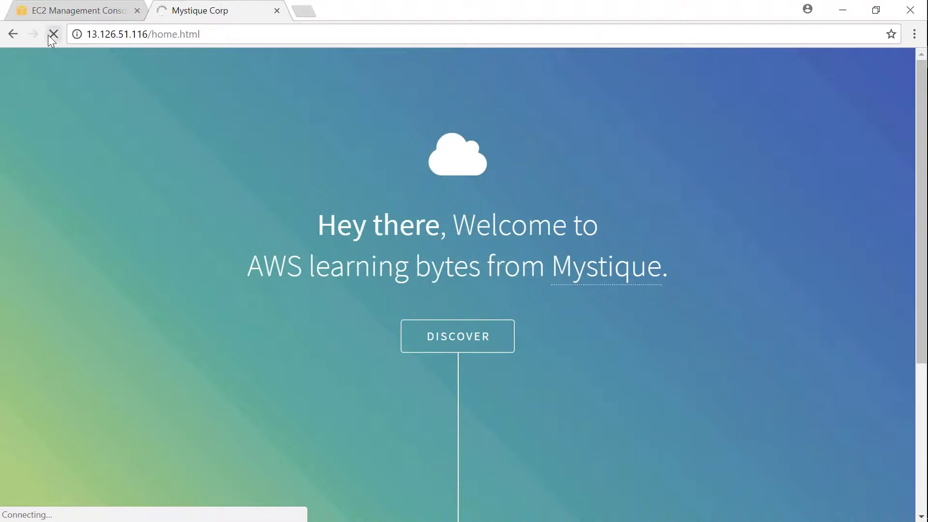
click(310, 14)
key(ctrl+v)
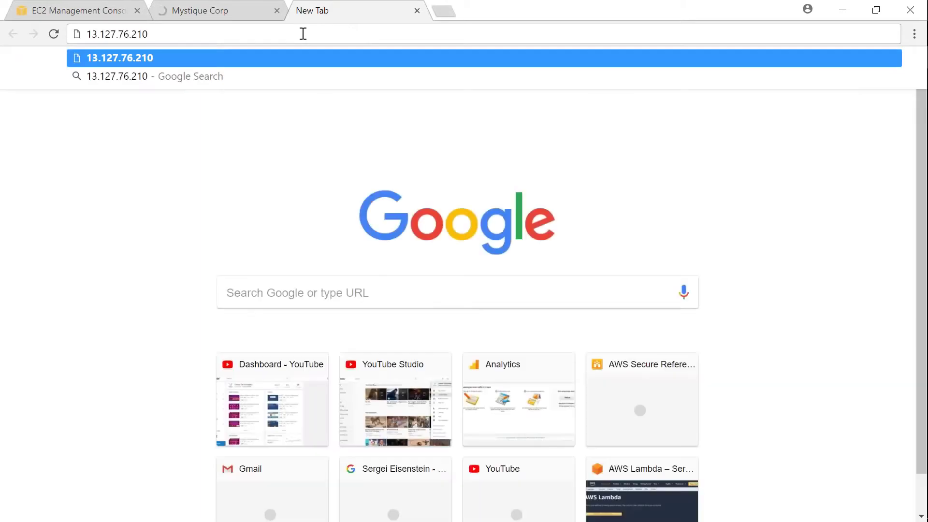
text(/home.html)
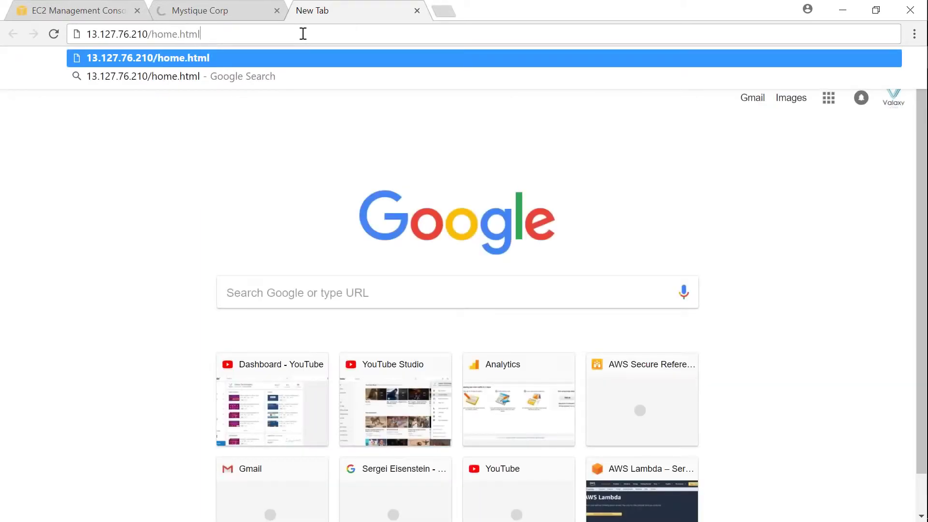
key(Return)
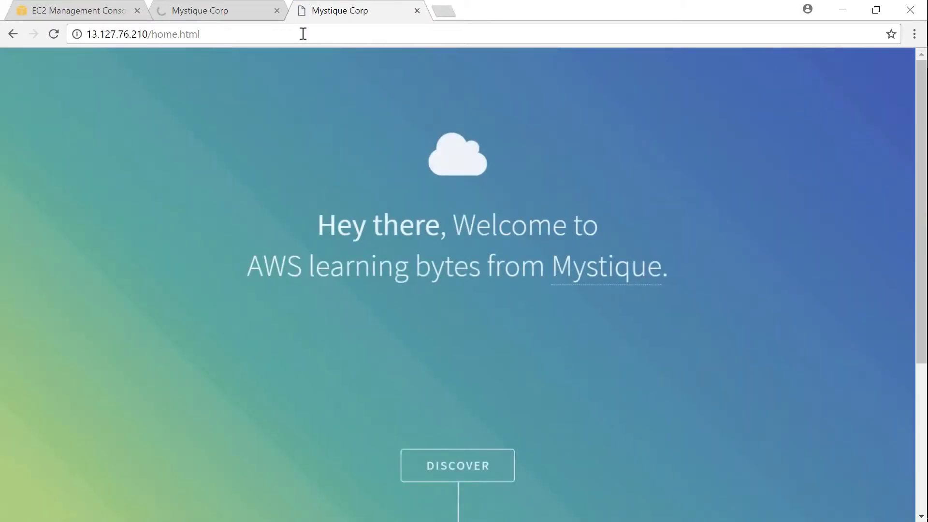
- Allocate a new Elastic IP address in the EC2 console and return to the address list
click(82, 11)
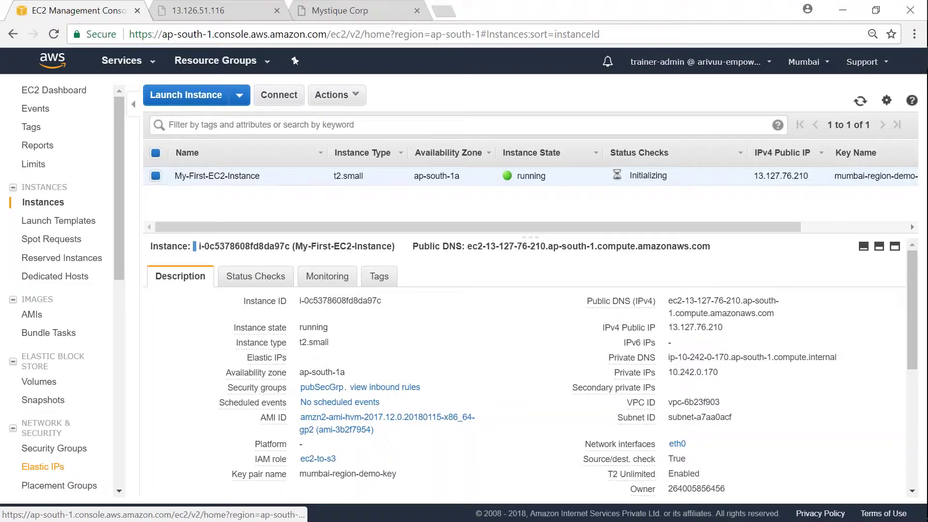
click(45, 466)
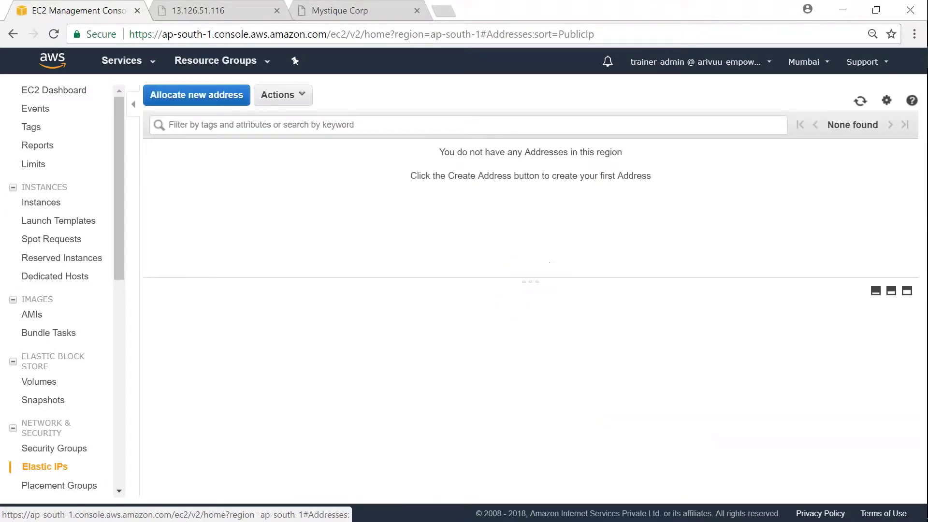
click(204, 95)
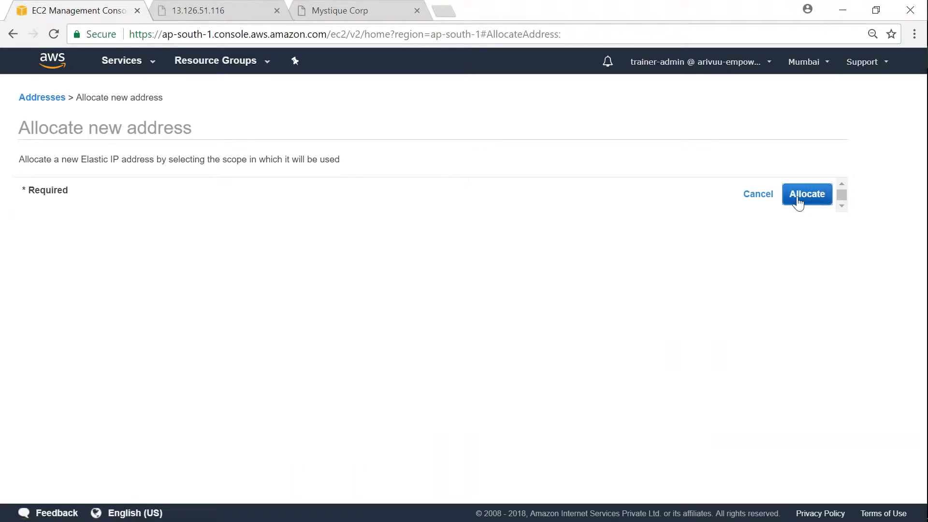
click(799, 203)
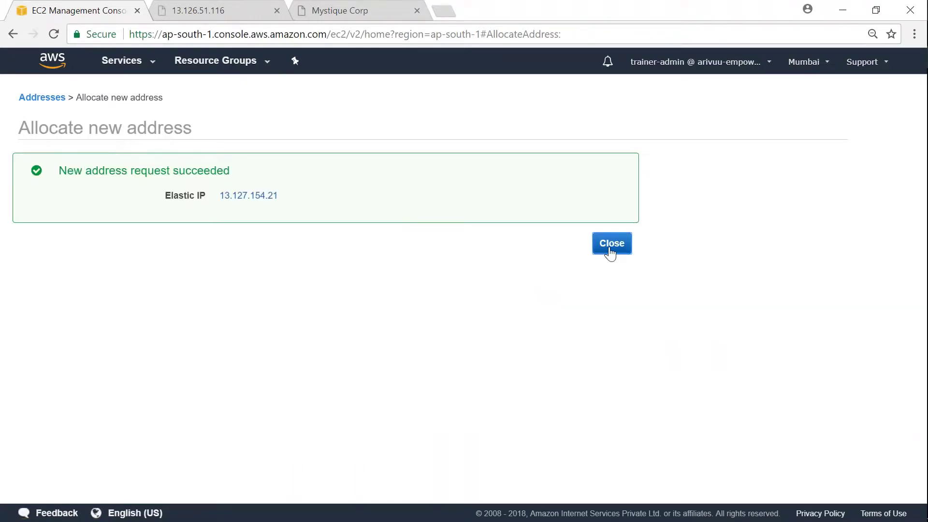
click(611, 245)
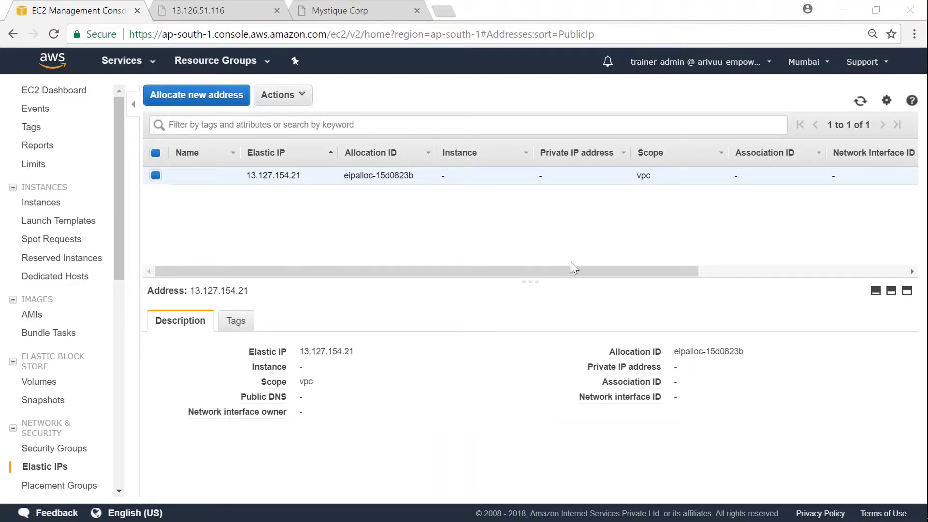
- Associate the new Elastic IP address with My-First-EC2-Instance and return to the instances list
drag(453, 130, 447, 142)
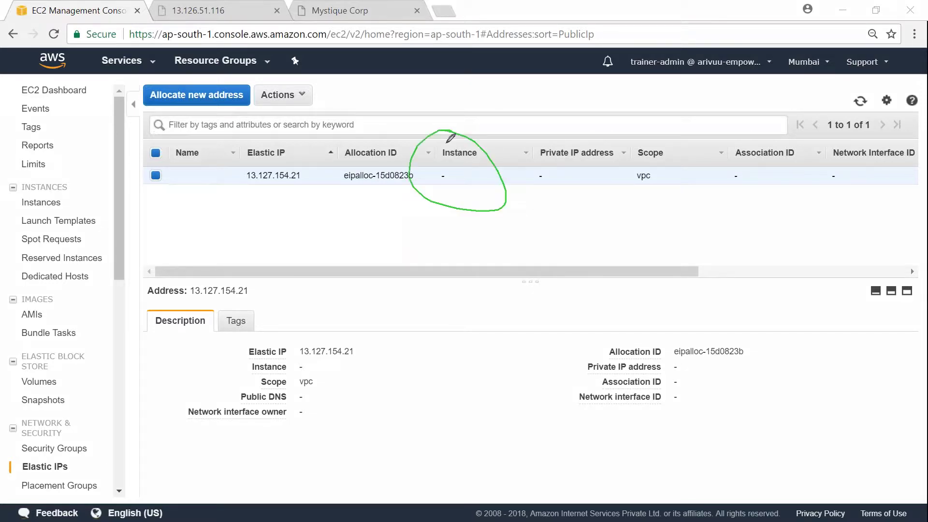
click(281, 99)
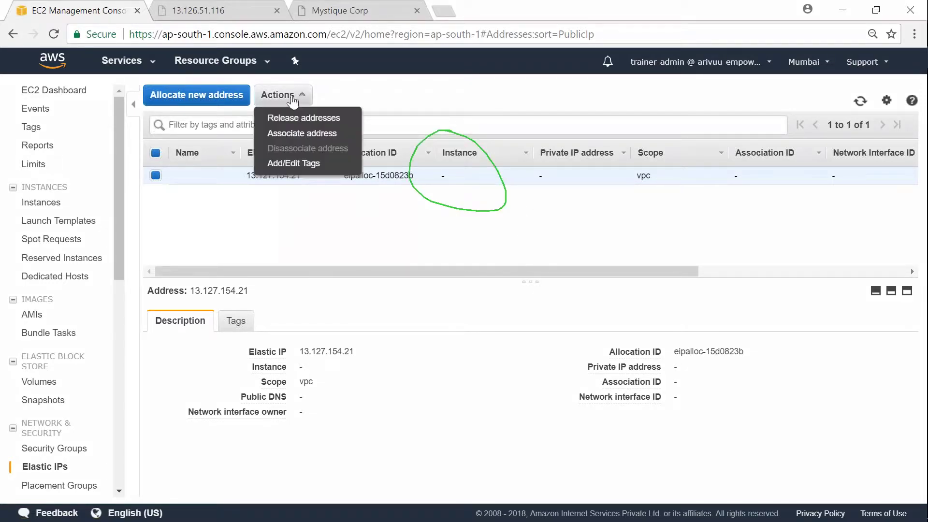
click(312, 137)
click(392, 239)
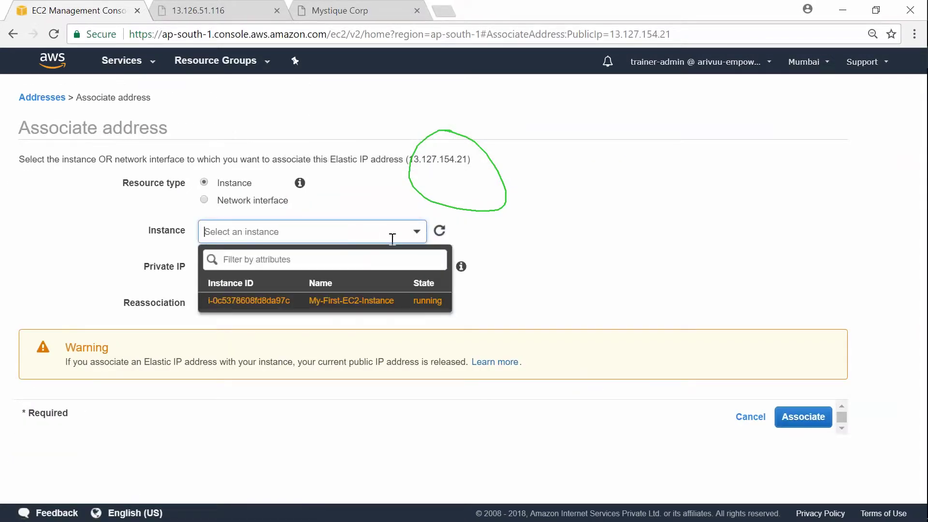
click(328, 300)
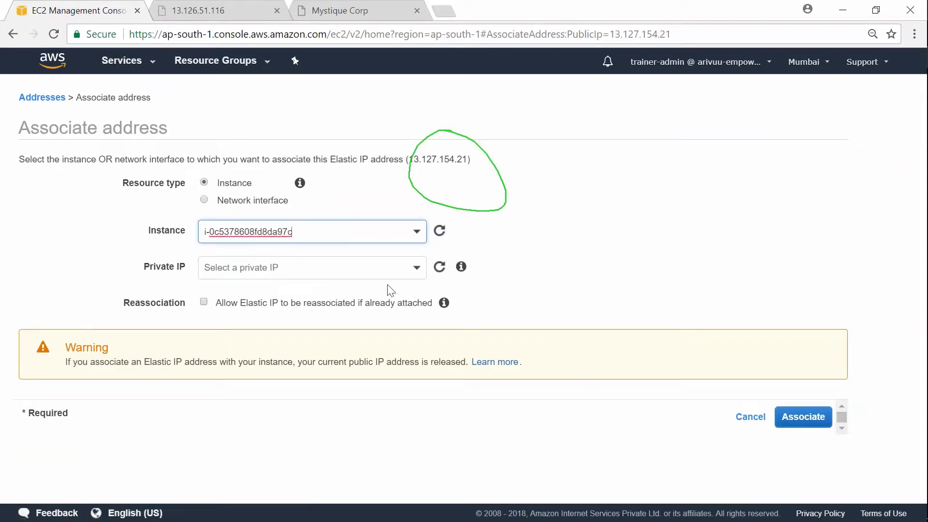
click(797, 422)
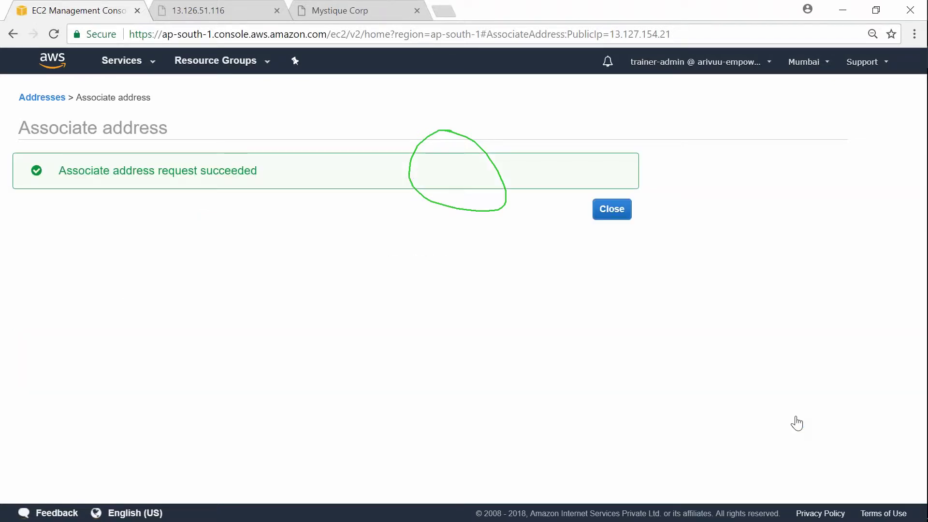
key(Escape)
click(613, 209)
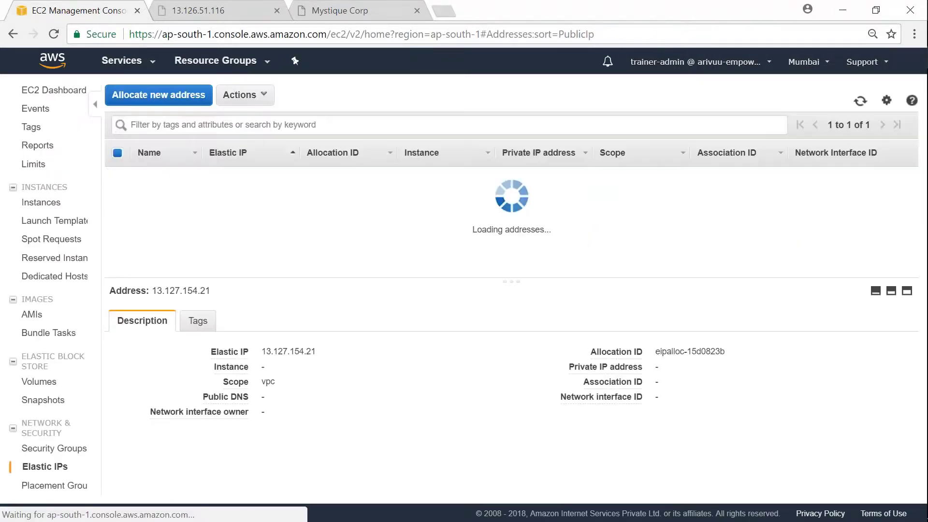
click(53, 207)
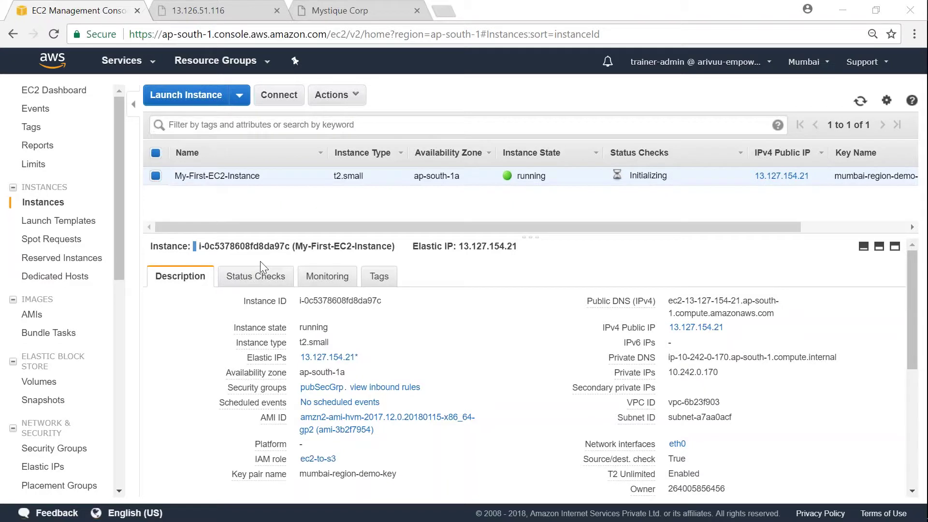
- View the Elastic IP record behind the instance's IPv4 public IP, and reload the Mystique Corp page at its old address
mouse_move(612, 312)
mouse_down()
mouse_move(597, 339)
mouse_move(748, 339)
mouse_move(748, 317)
mouse_move(612, 312)
mouse_up()
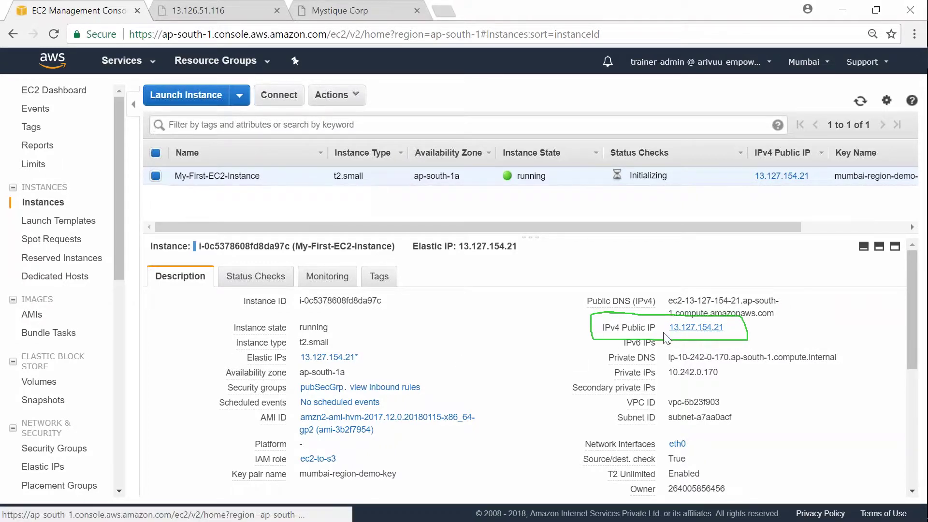
click(696, 327)
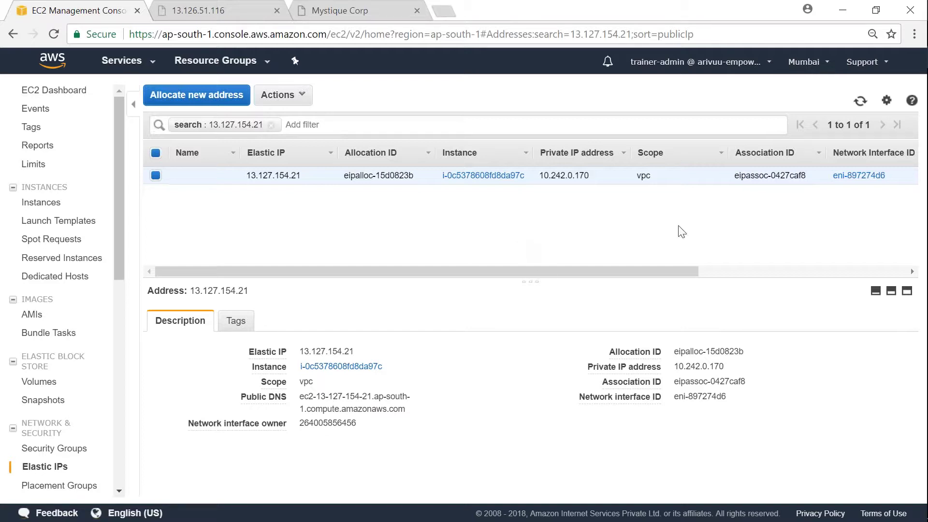
click(332, 11)
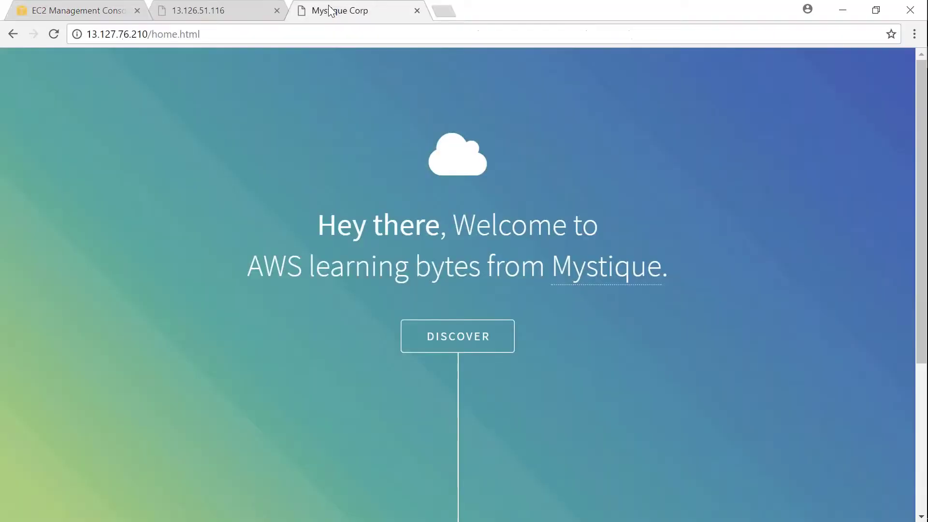
click(232, 30)
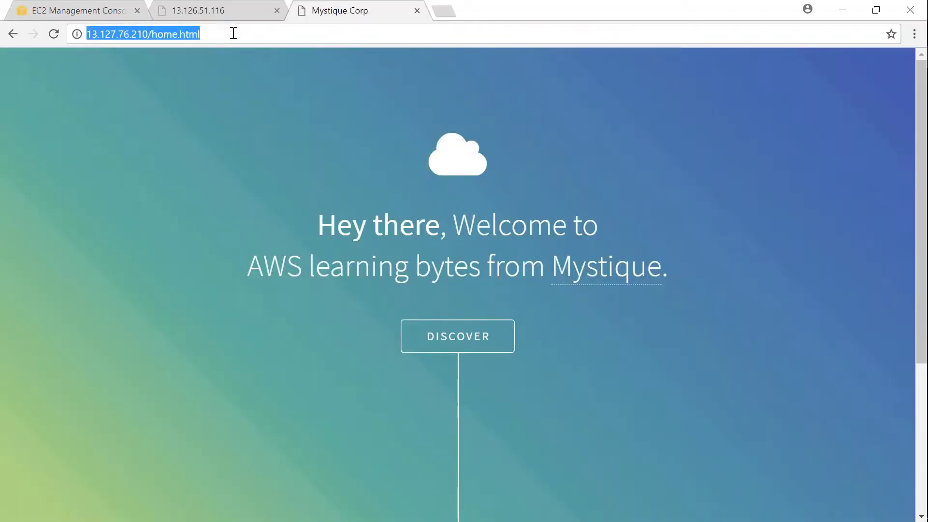
click(236, 38)
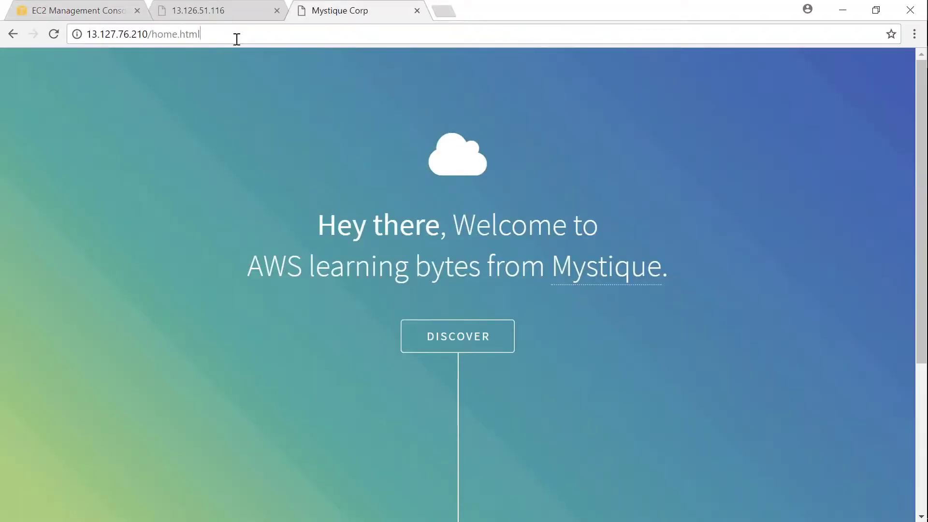
click(54, 34)
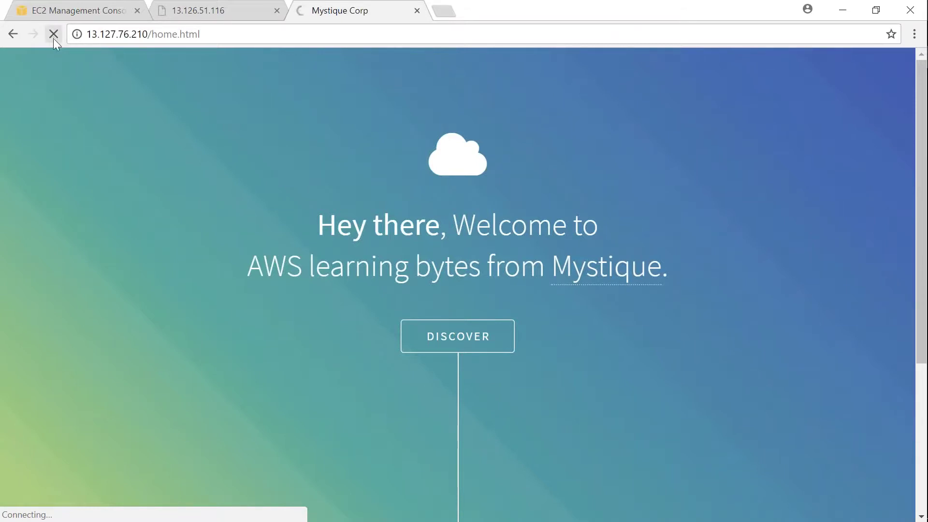
- Copy the Elastic IP from the EC2 console and open 13.127.154.21/home.html in a new tab
click(83, 13)
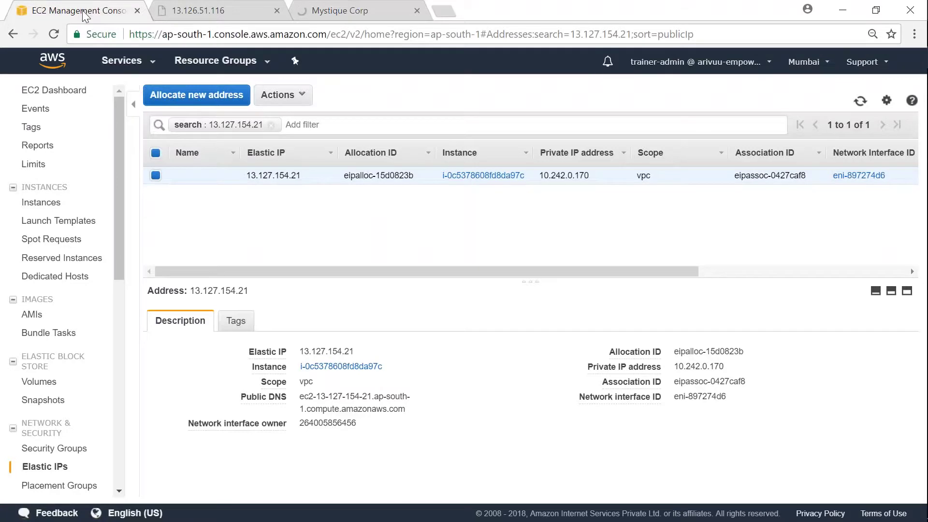
double_click(298, 176)
key(ctrl+c)
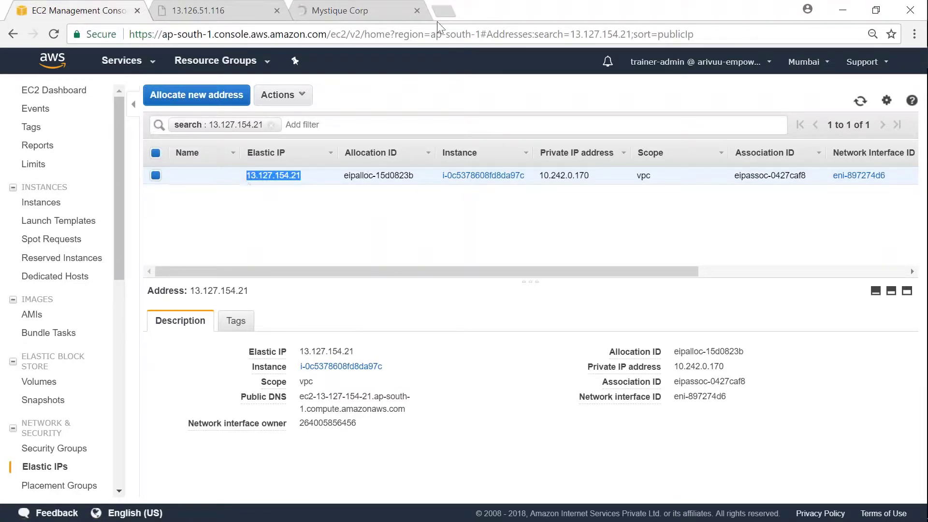
click(444, 11)
key(ctrl+v)
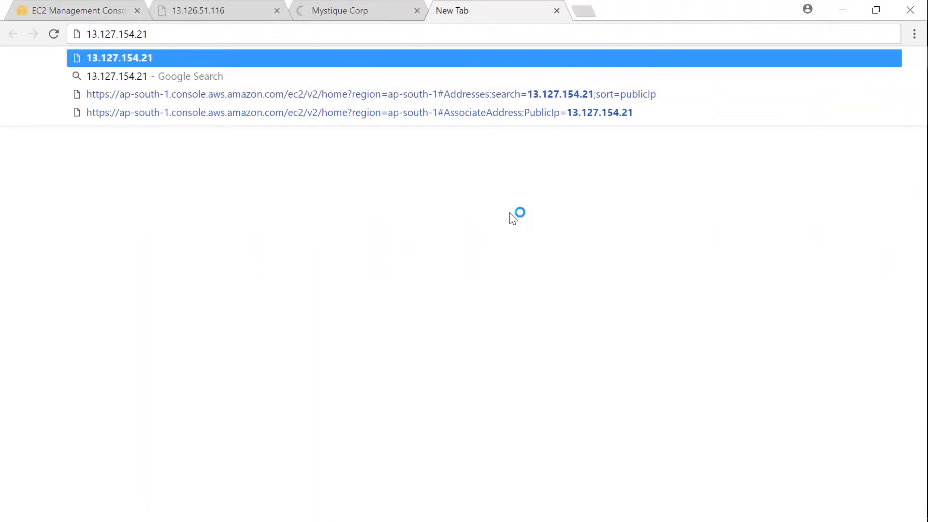
text(/home.html)
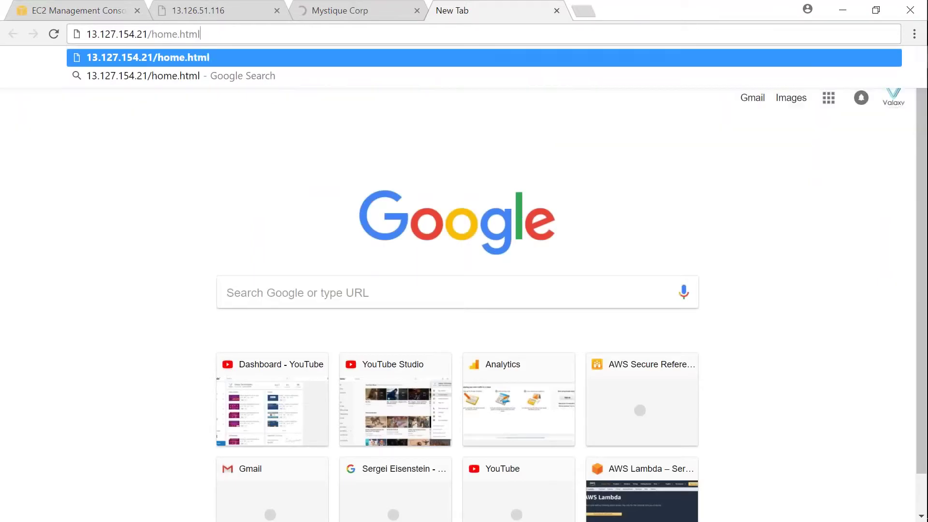
key(Return)
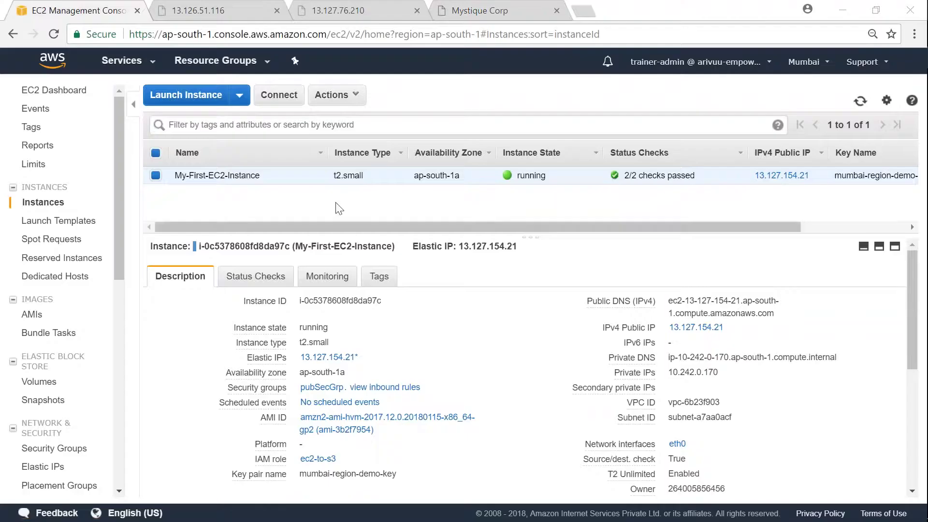
- Stop My-First-EC2-Instance from the instances list and confirm the stop
click(334, 95)
mouse_move(373, 172)
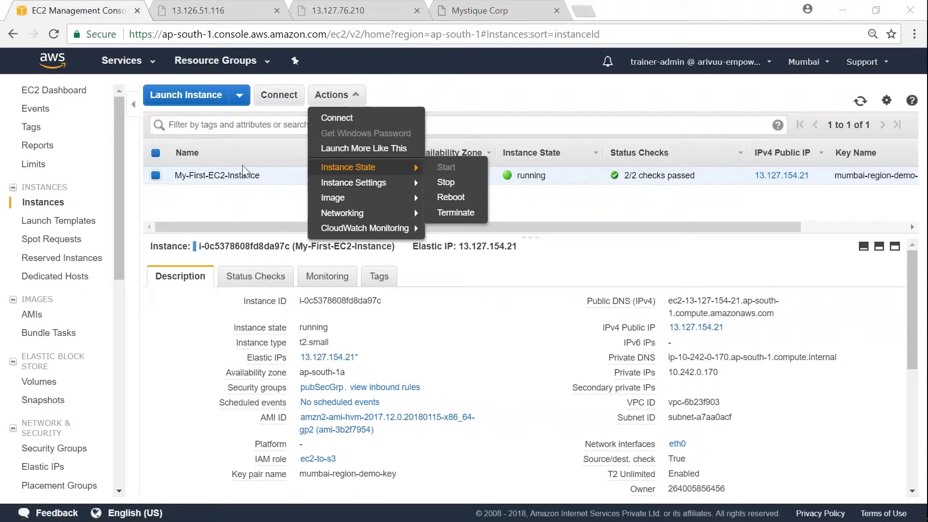
click(448, 186)
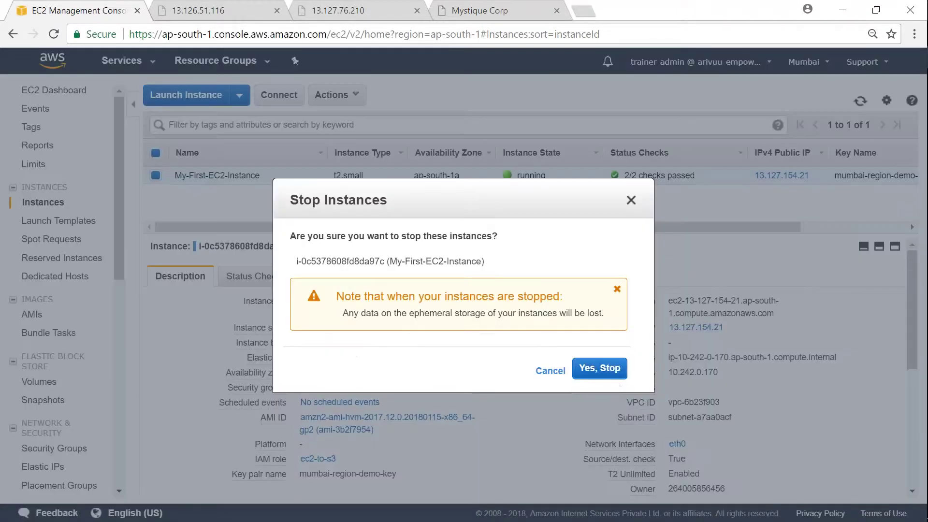
click(610, 378)
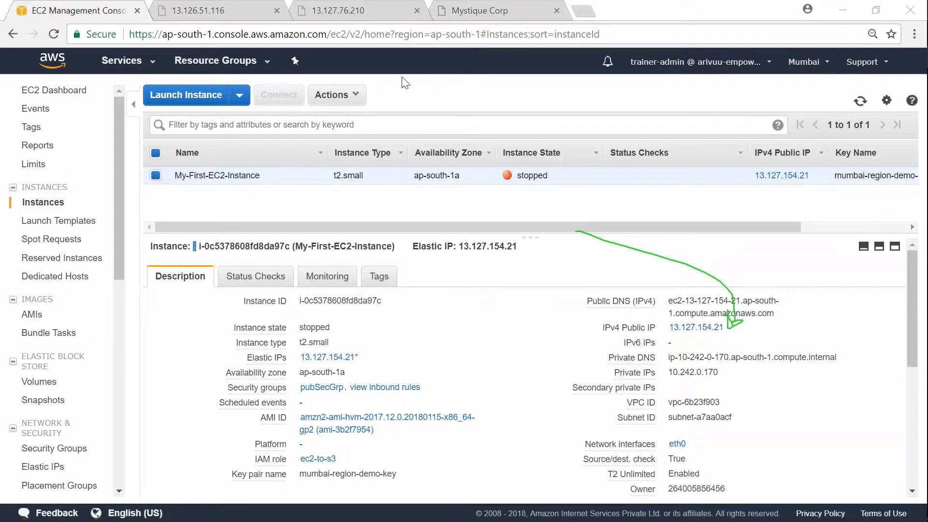
- Start My-First-EC2-Instance again and confirm the start
click(340, 100)
mouse_move(411, 169)
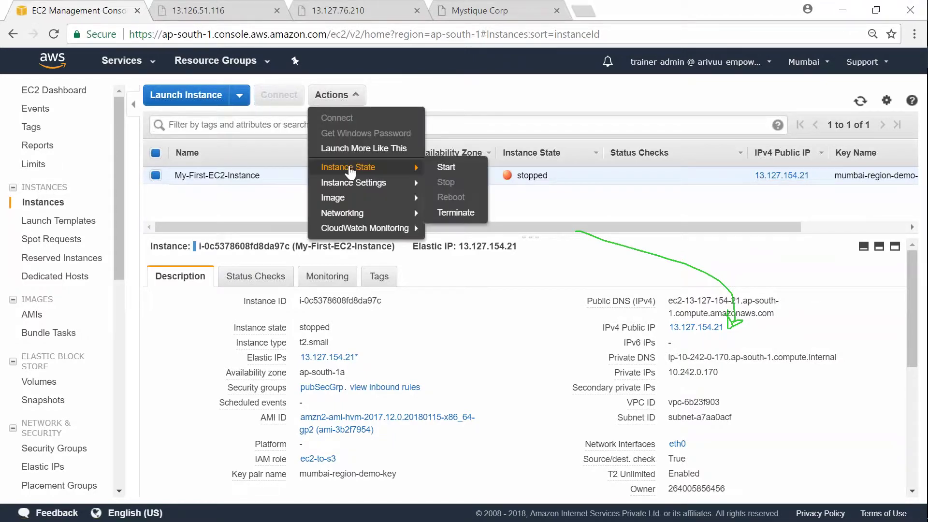
click(448, 167)
click(556, 333)
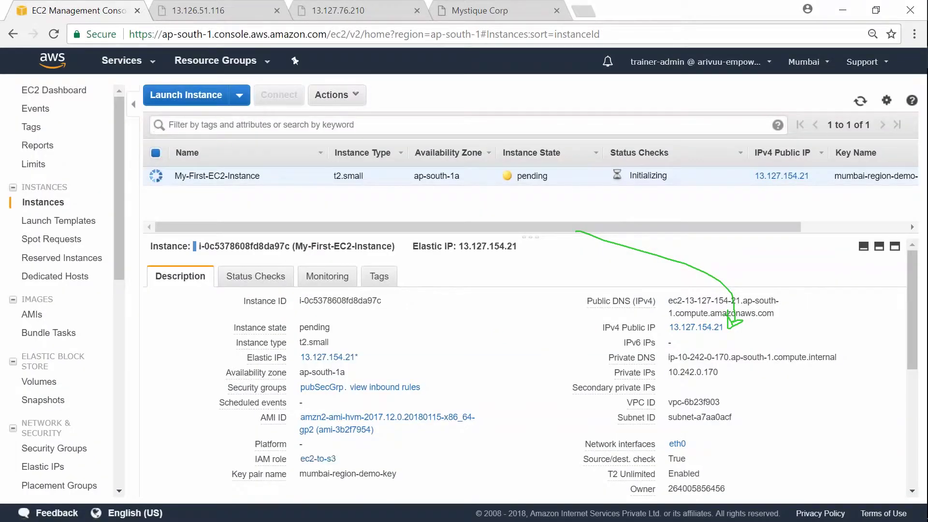
- Copy the address of the Mystique Corp page at 13.127.154.21/home.html and load it in a new tab
click(511, 13)
click(499, 36)
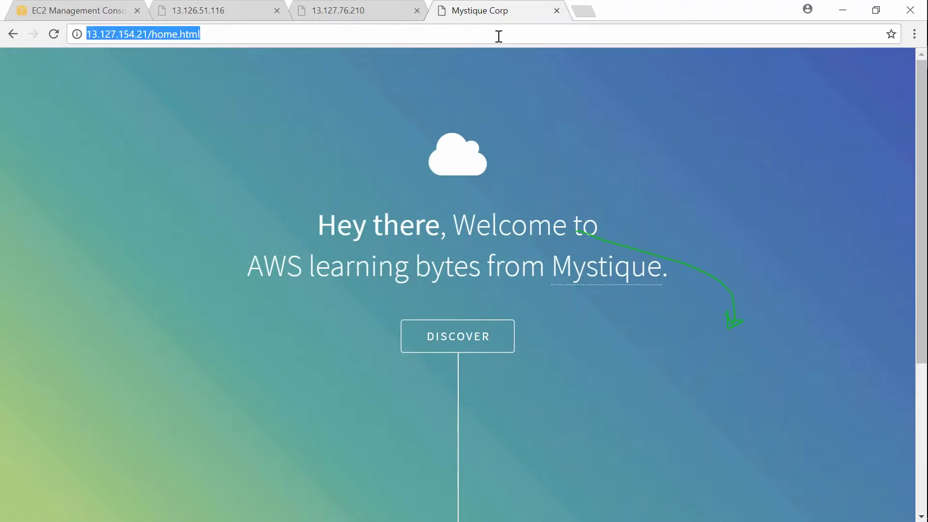
key(ctrl+c)
key(ctrl+t)
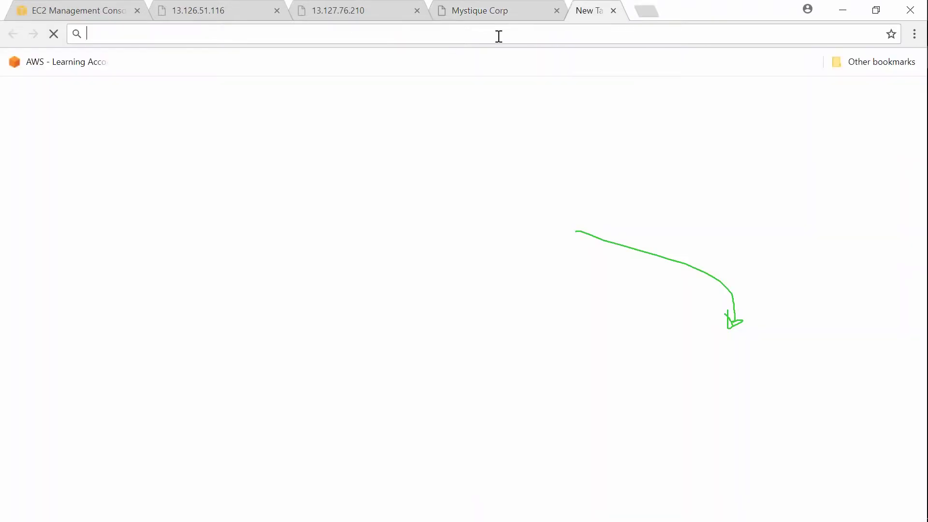
key(ctrl+v)
key(Return)
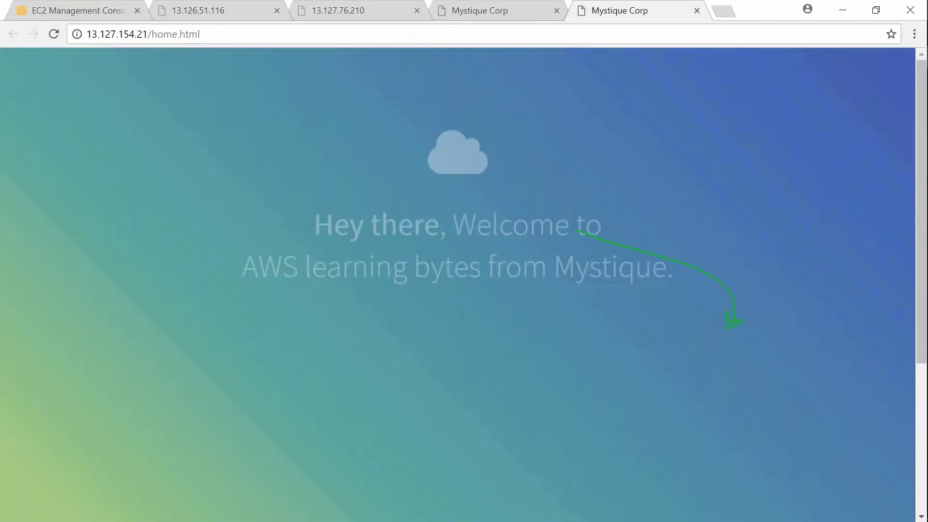
click(196, 38)
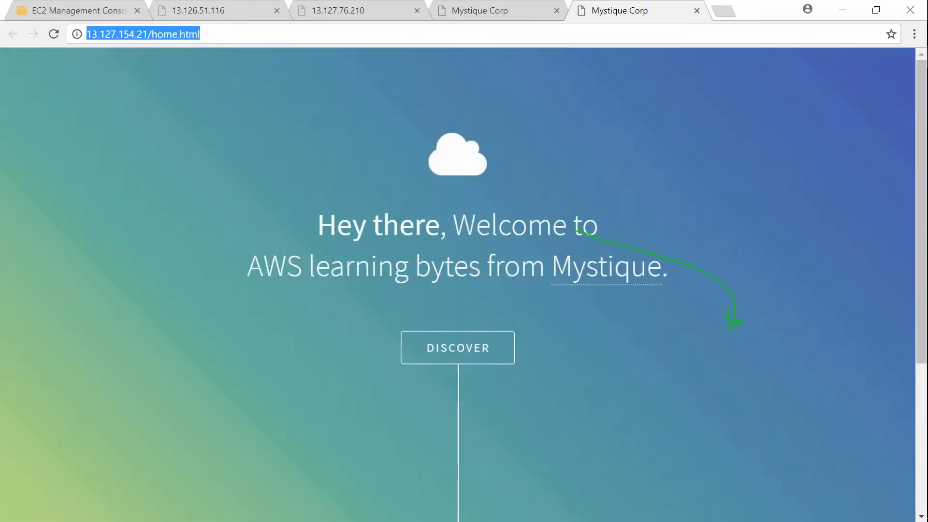
click(216, 280)
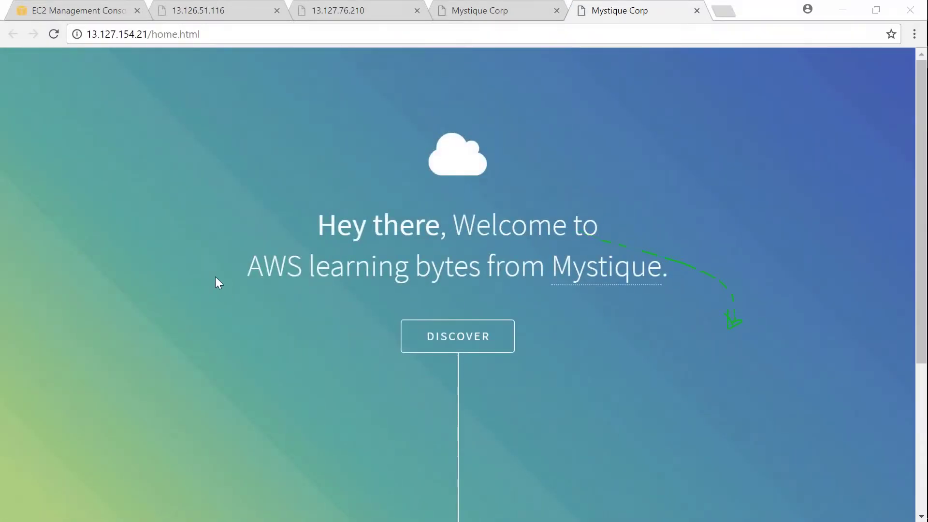
- Return to the instances list and check the restarted instance's state, public IP and Elastic IP details
click(93, 14)
drag(522, 176, 541, 178)
click(570, 193)
drag(725, 327, 673, 334)
click(626, 213)
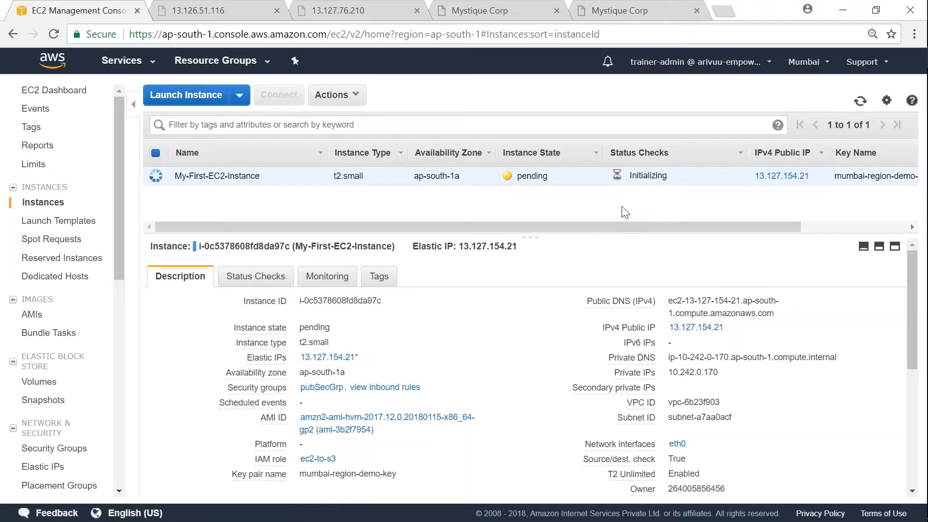
mouse_move(267, 357)
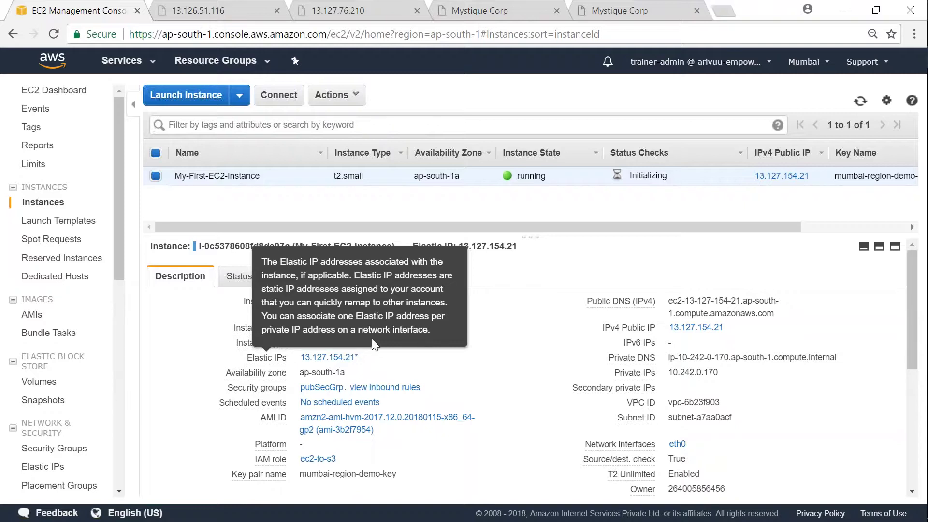
mouse_move(279, 393)
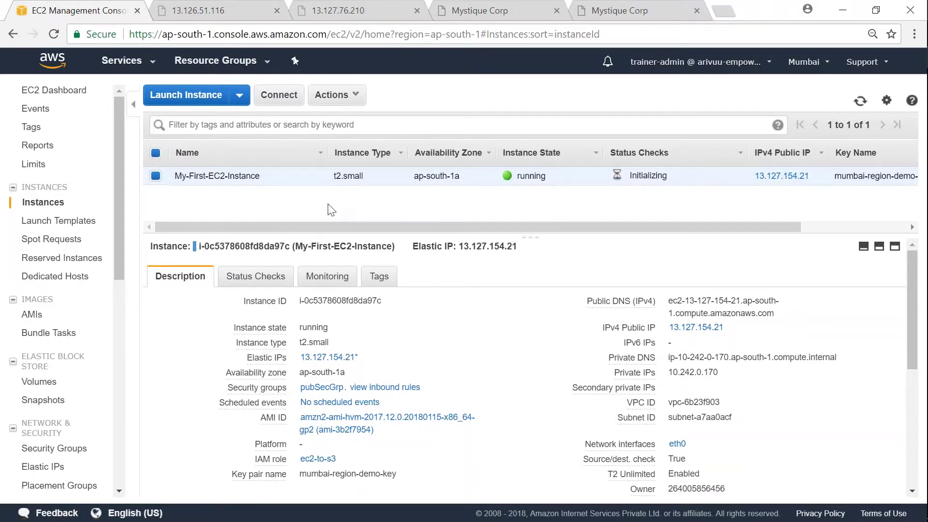
- Begin creating an image from My-First-EC2-Instance and name it my-web-instance
click(334, 95)
mouse_move(376, 174)
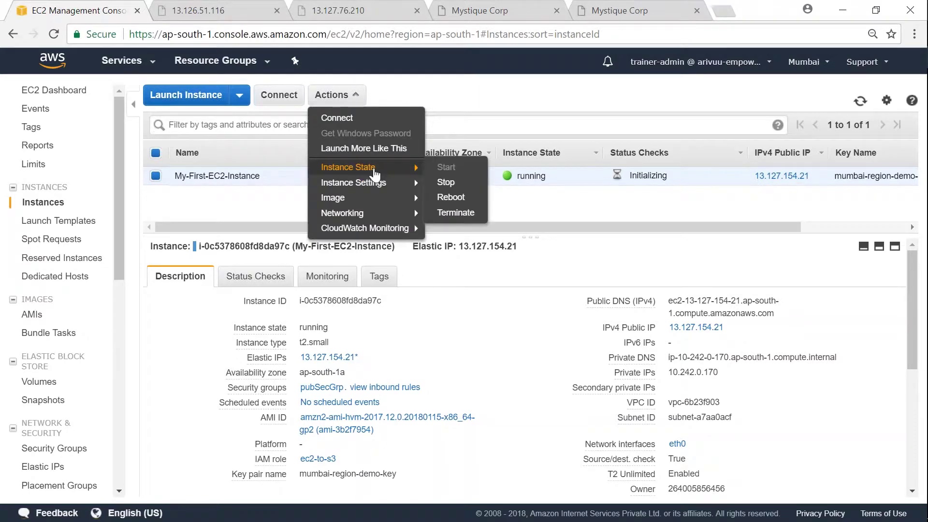
mouse_move(373, 208)
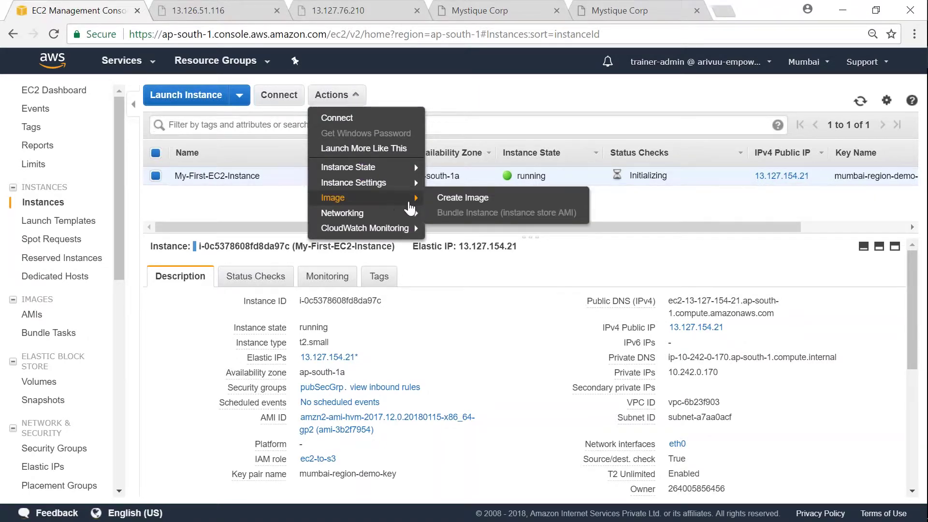
click(454, 199)
click(391, 184)
text(my-w)
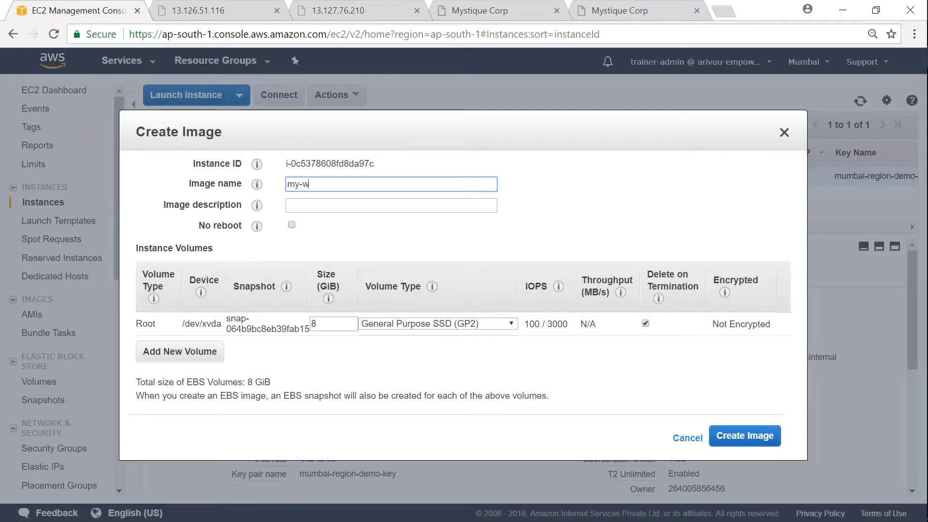
text(eb-instance)
- Copy the image name my-web-instance into the image description, create the image and dismiss the confirmation
key(ctrl+a)
key(ctrl+c)
key(Tab)
key(ctrl+v)
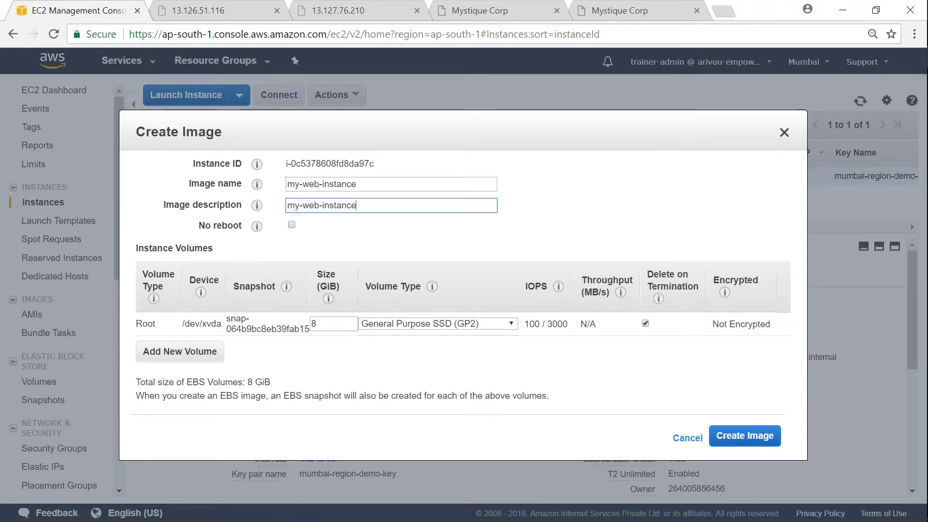
click(257, 205)
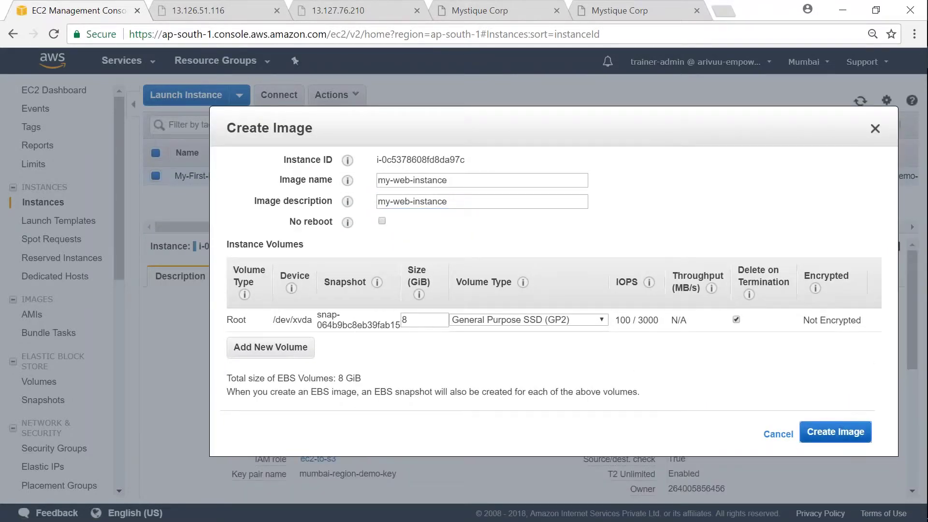
click(829, 432)
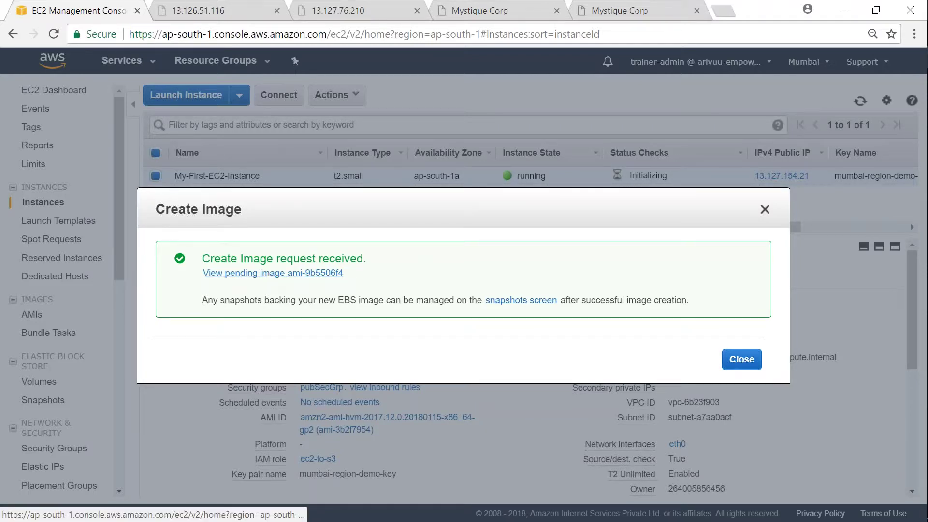
click(740, 359)
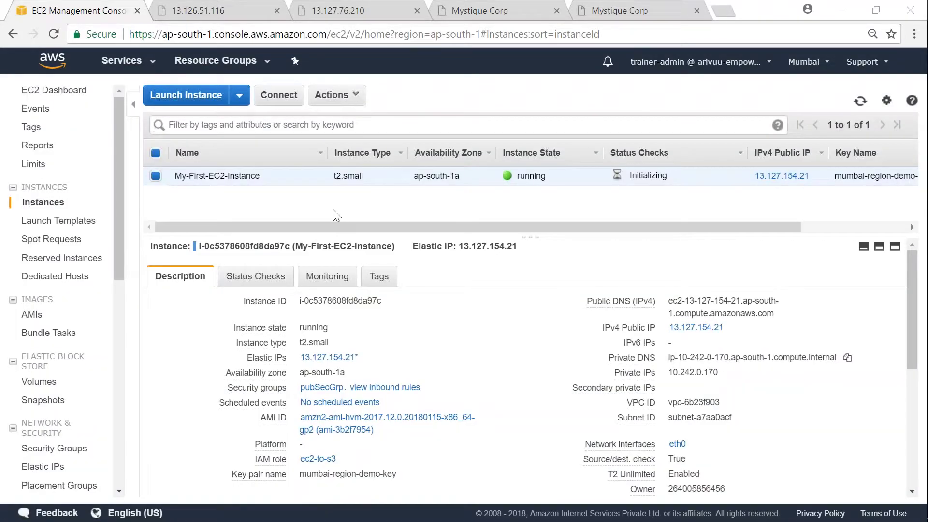
- Open the list of AMIs and check the status of the my-web-instance image
click(34, 314)
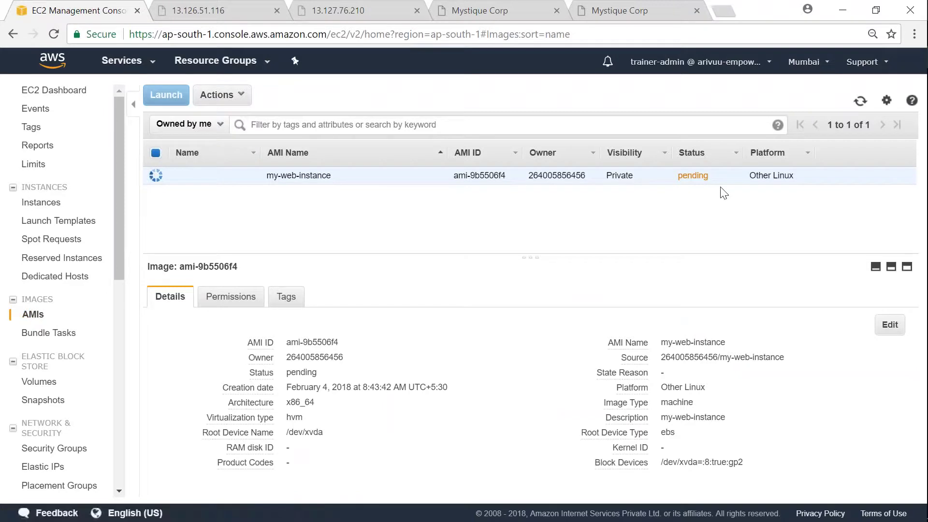
key(ctrl+2)
mouse_move(679, 193)
mouse_down()
mouse_move(720, 191)
mouse_move(692, 204)
mouse_up()
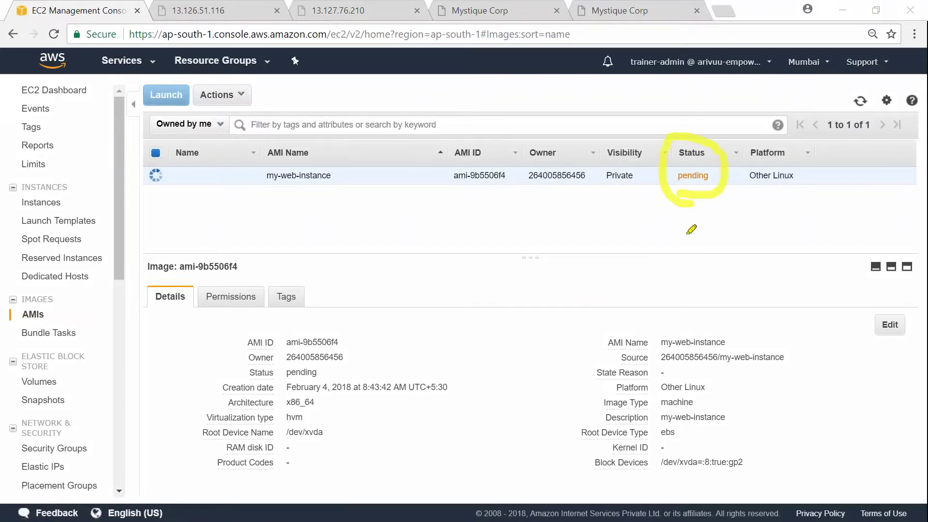
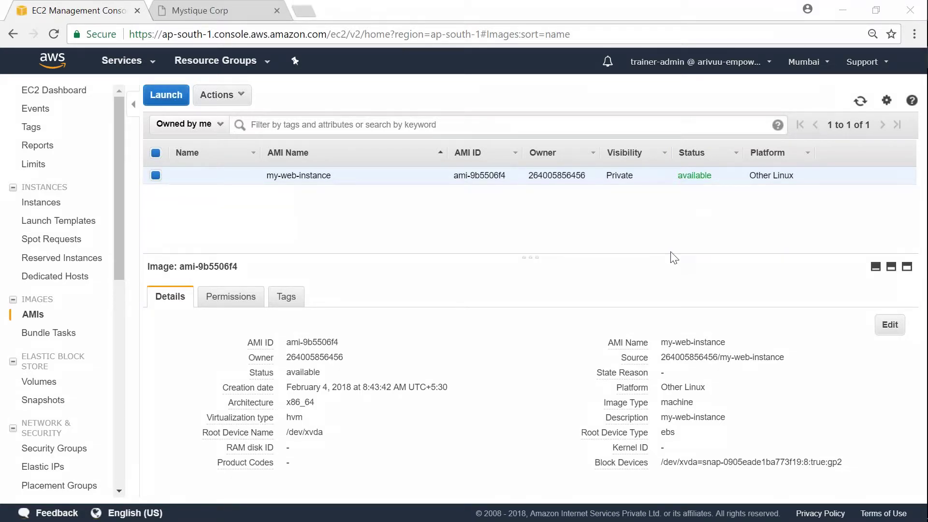
mouse_move(670, 148)
mouse_down()
mouse_move(686, 194)
mouse_move(683, 130)
mouse_up()
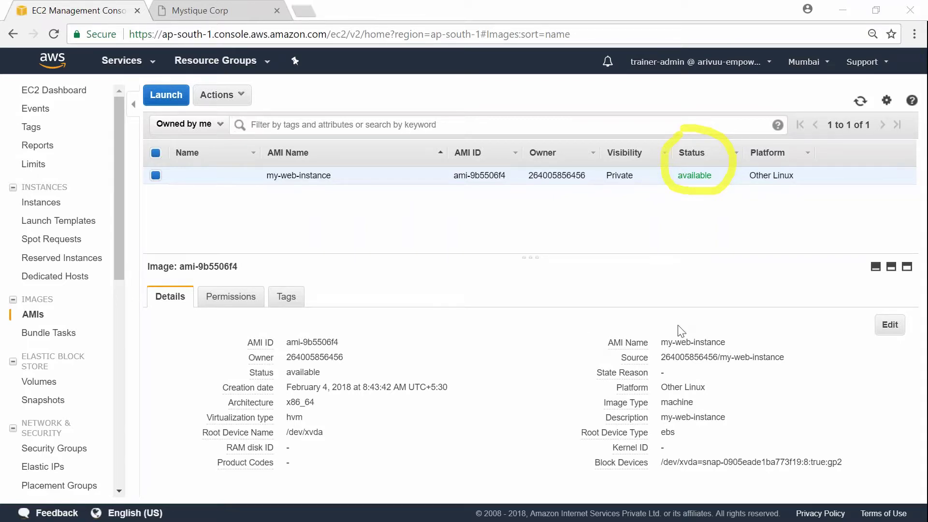
- Examine the my-web-instance image's permission settings, comparing the Public and Private options without saving a change
click(233, 299)
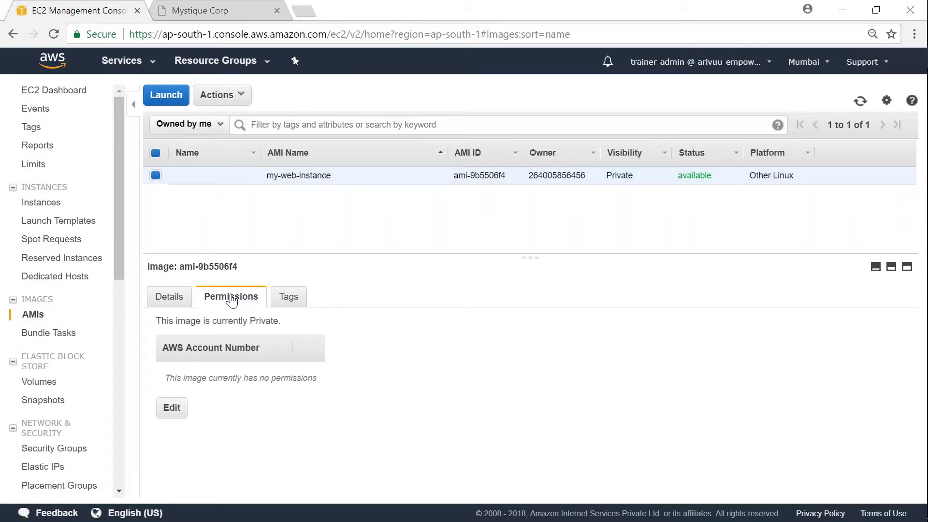
click(177, 415)
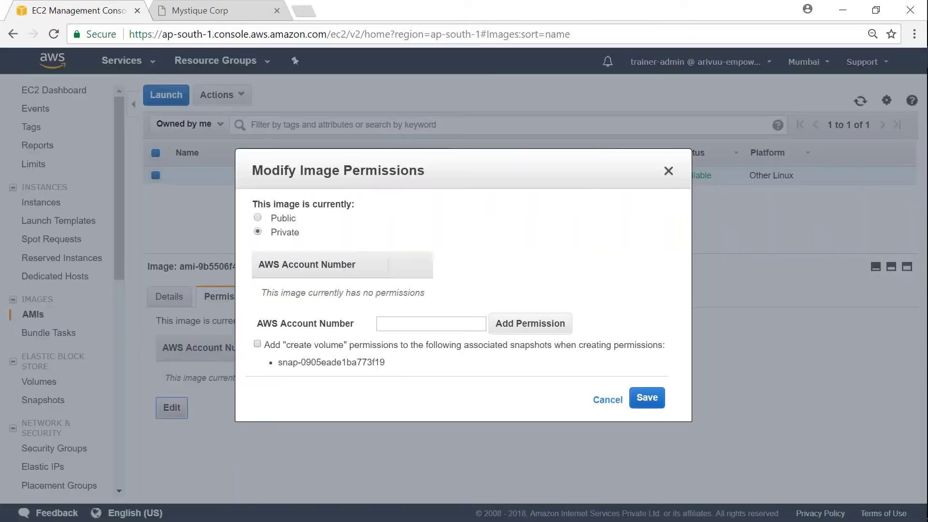
click(258, 218)
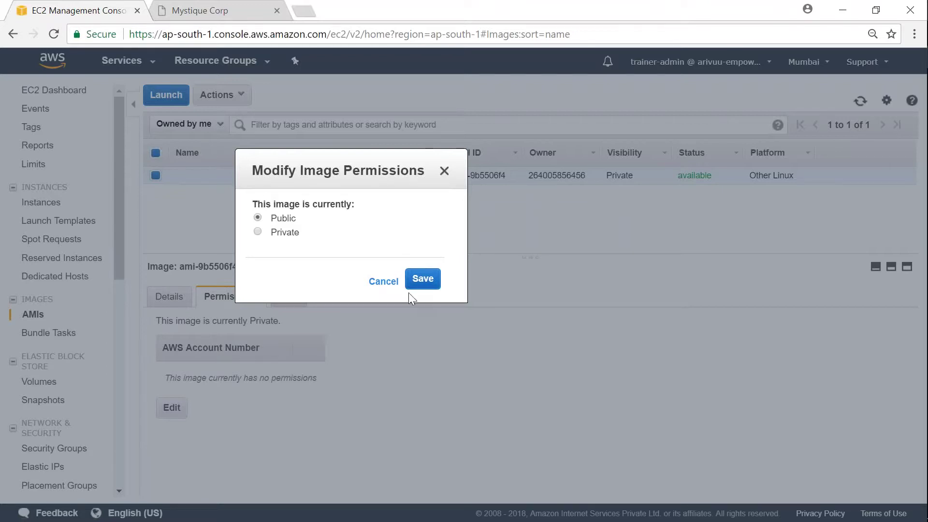
click(384, 282)
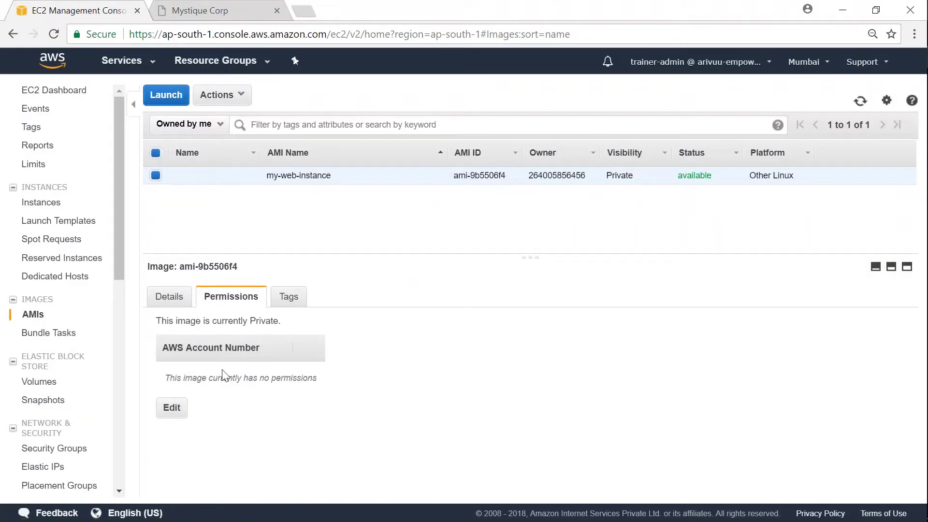
click(172, 412)
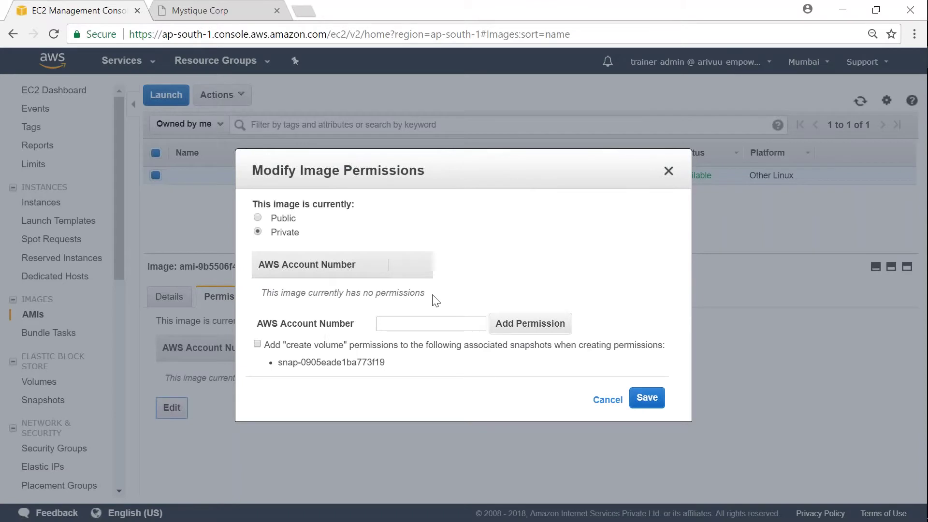
click(417, 325)
click(260, 218)
click(390, 282)
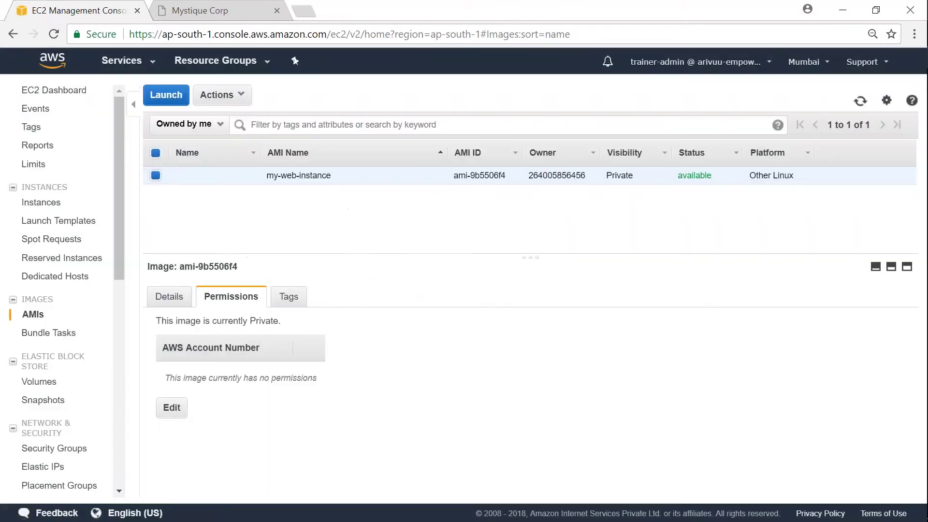
- Look through the image's tags and details, including its description, virtualization type and root device name
click(303, 301)
click(165, 306)
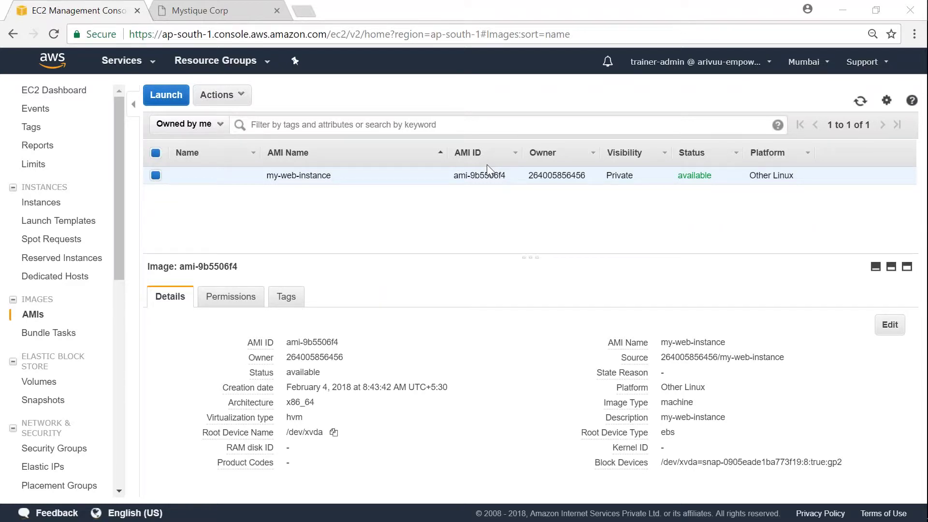
mouse_move(648, 422)
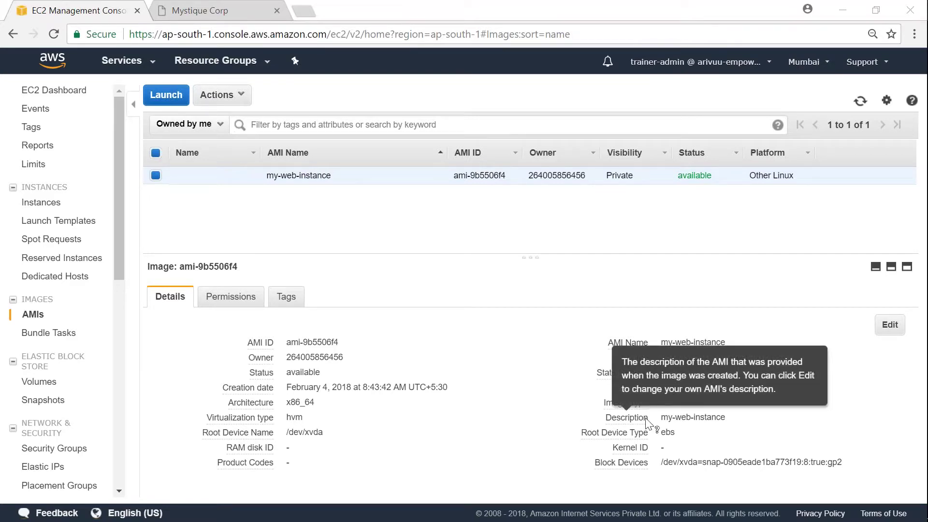
drag(661, 417, 727, 416)
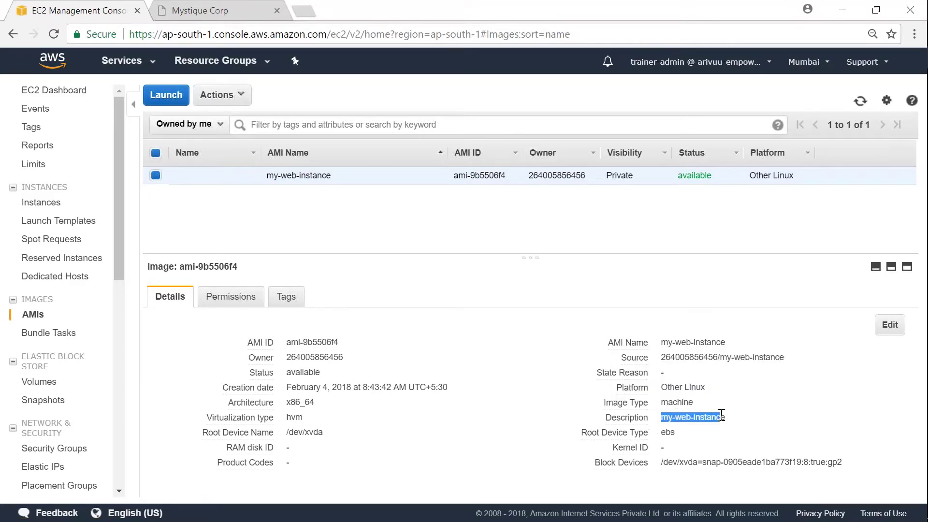
click(722, 421)
mouse_move(313, 417)
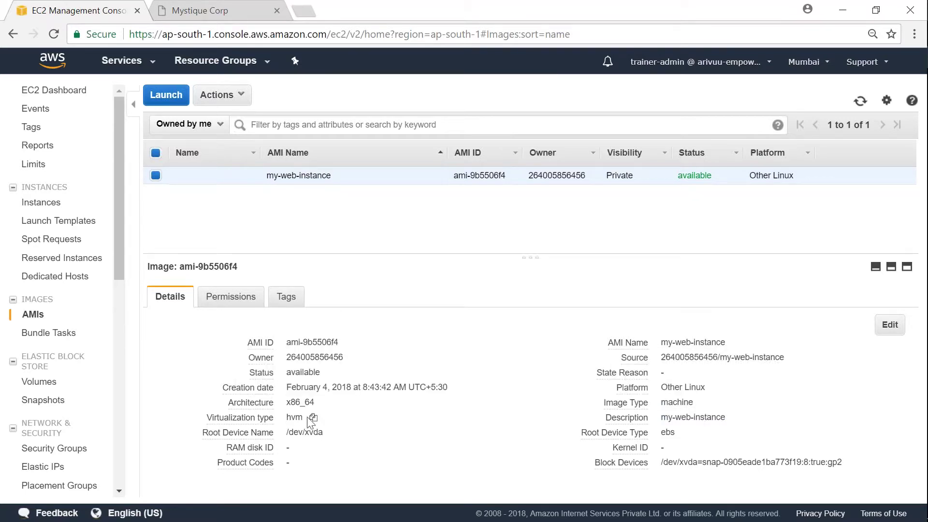
mouse_move(333, 442)
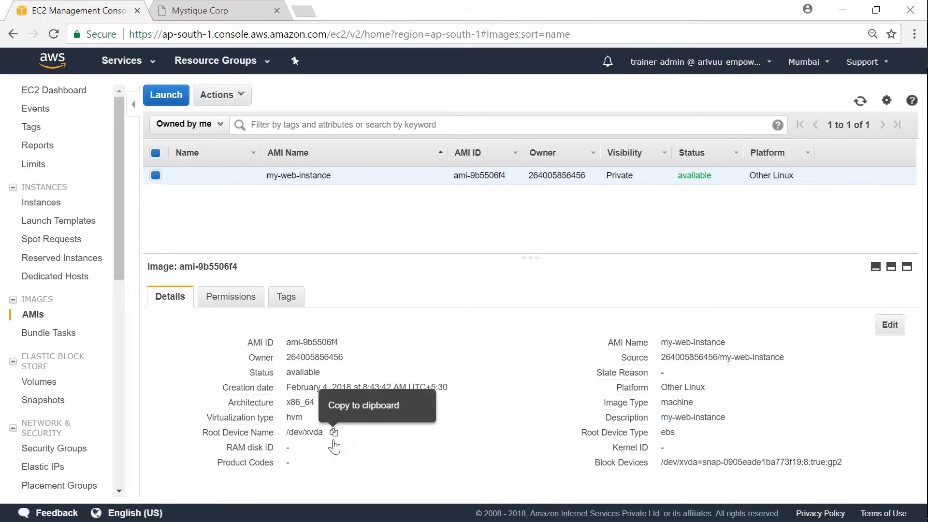
click(334, 434)
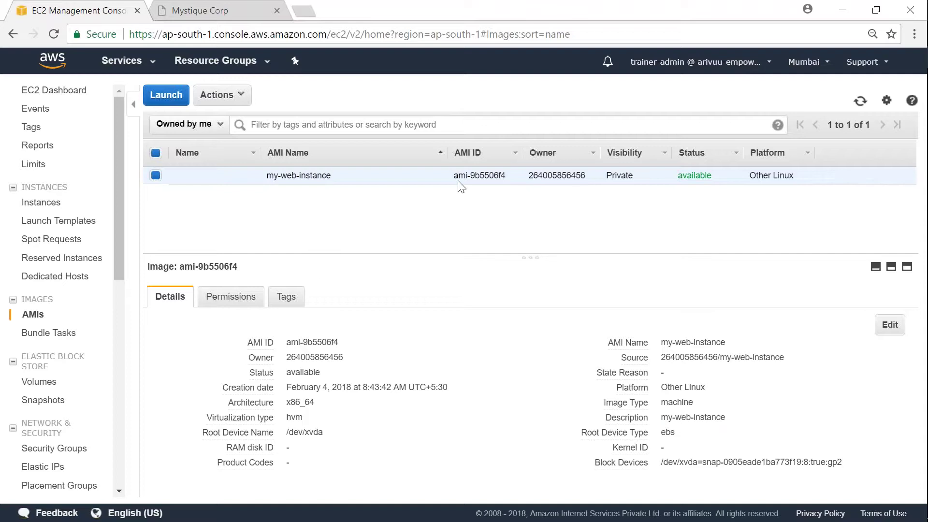
- Copy the AMI ID of my-web-instance and start launching a new instance from the instances list
drag(454, 176, 507, 182)
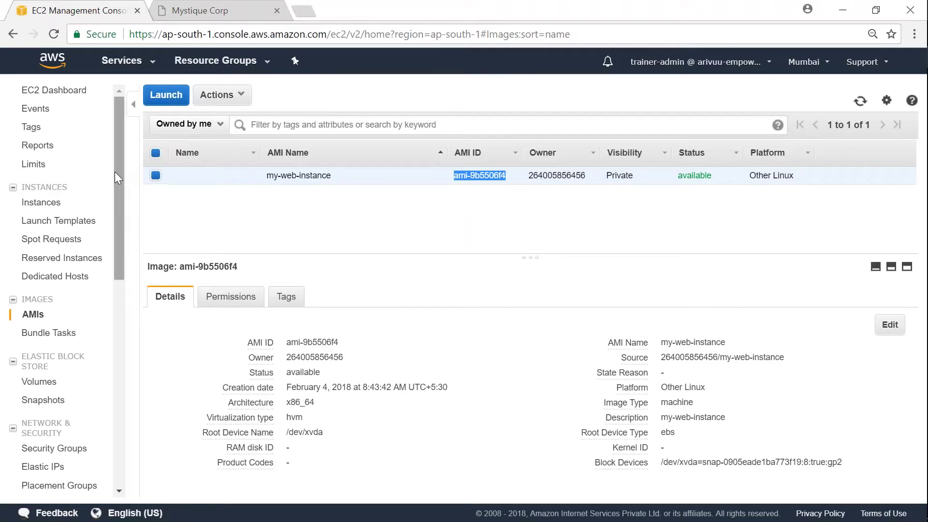
click(50, 205)
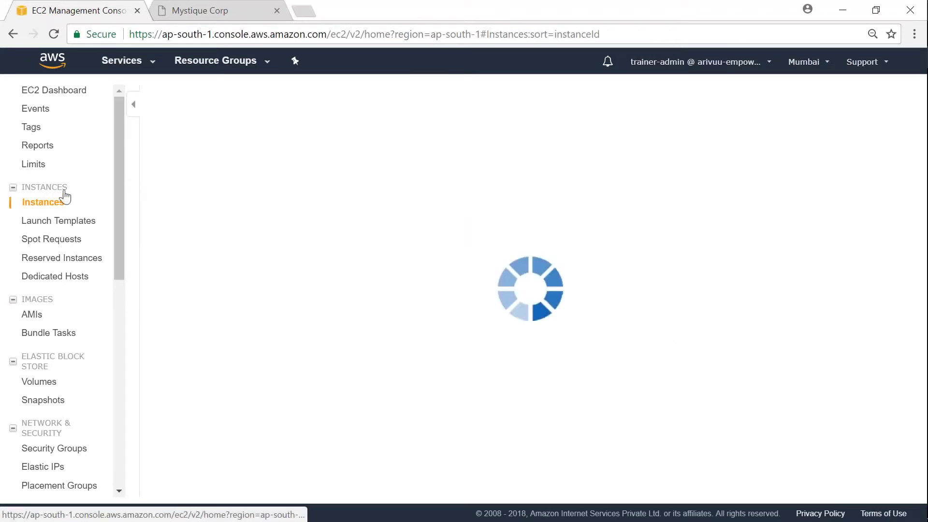
click(196, 101)
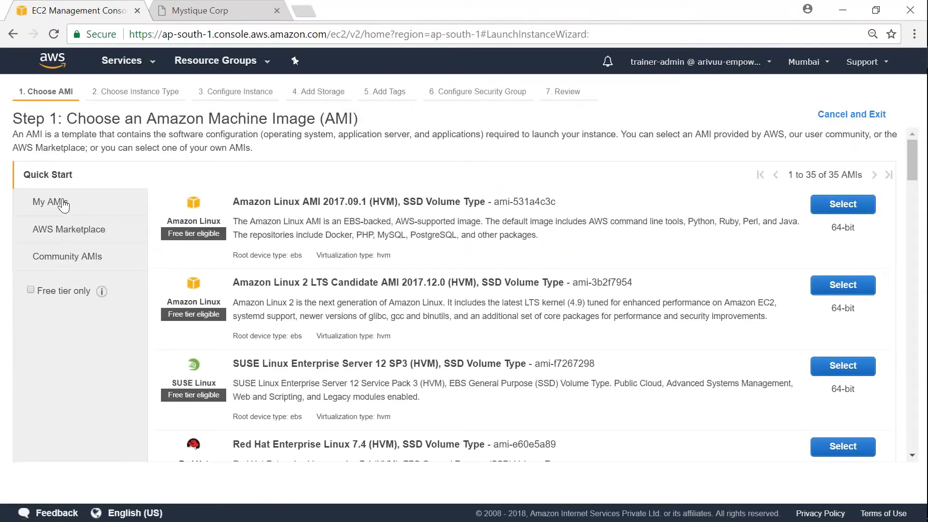
- Search the self-owned AMIs for ami-9b5506f4 and select my-web-instance as the base image
click(62, 205)
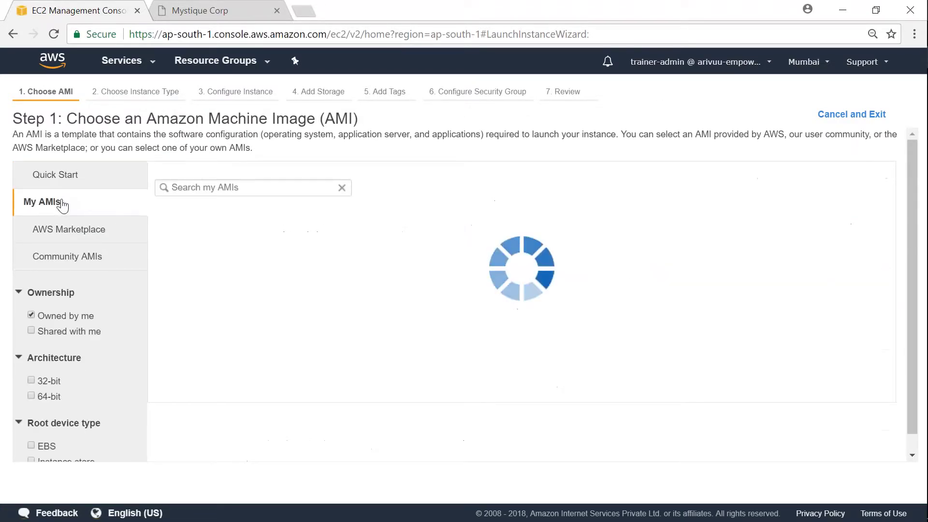
click(227, 188)
key(ctrl+v)
key(ctrl+f)
key(ctrl+v)
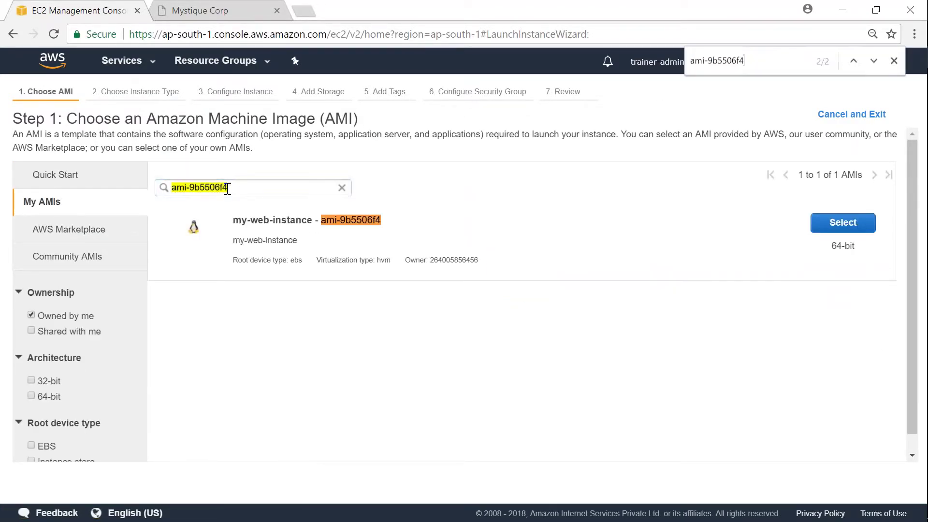
drag(233, 222, 333, 227)
click(333, 227)
click(843, 223)
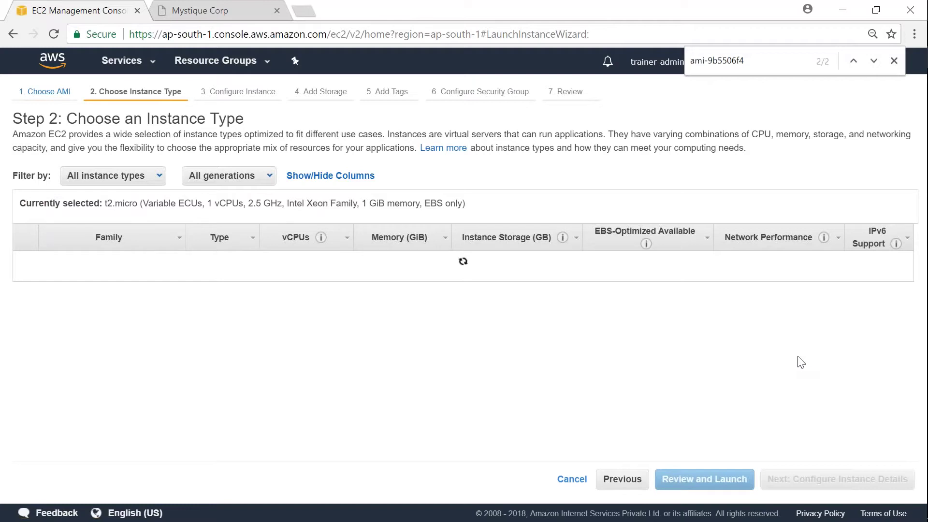
- Keep the t2.micro type, enable automatic public IP assignment and accept the default storage
click(822, 479)
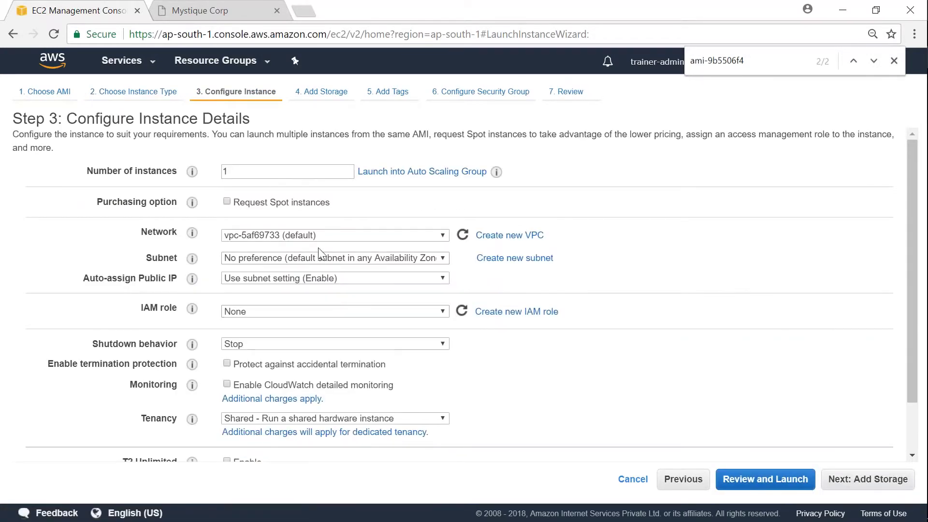
click(333, 280)
click(300, 305)
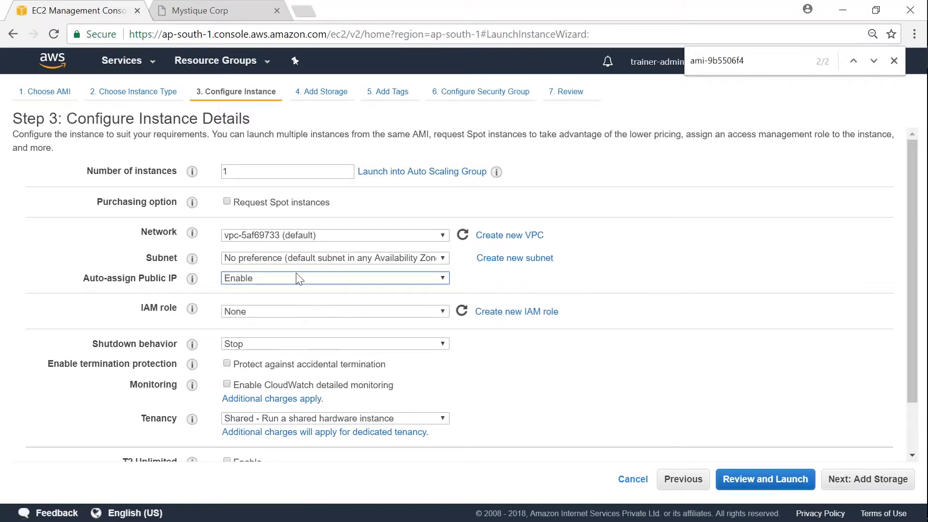
click(874, 481)
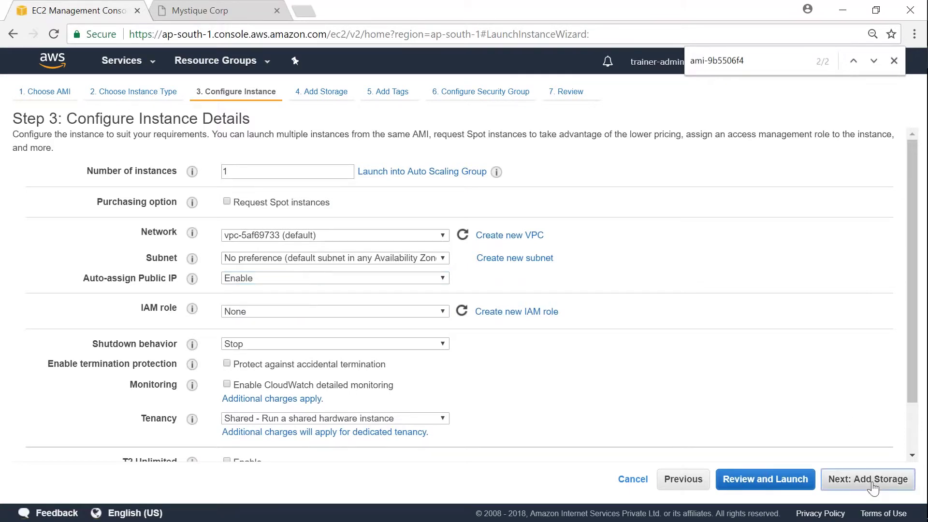
click(874, 482)
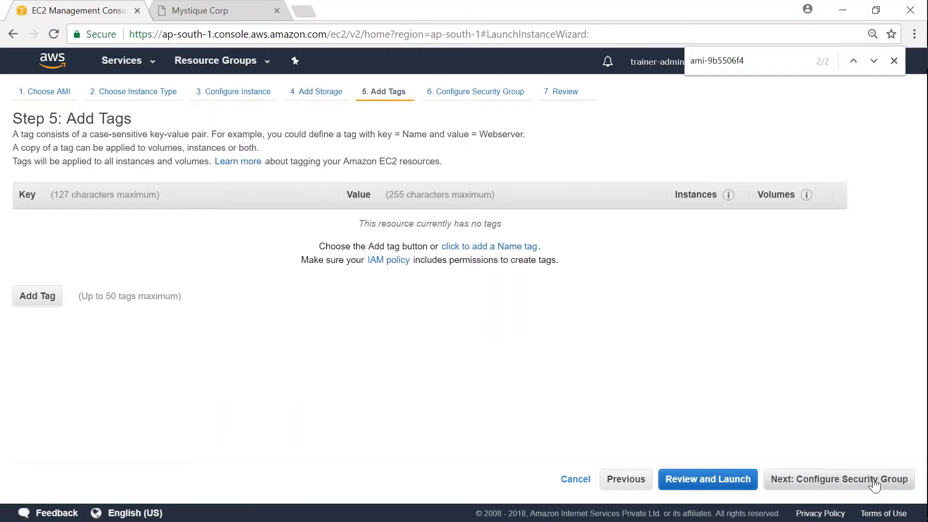
- Add the tags Owner with value Miztiik and Name with value Inst-from-AMI, and continue to the security group configuration
click(56, 297)
text(Owner)
key(Tab)
text(M)
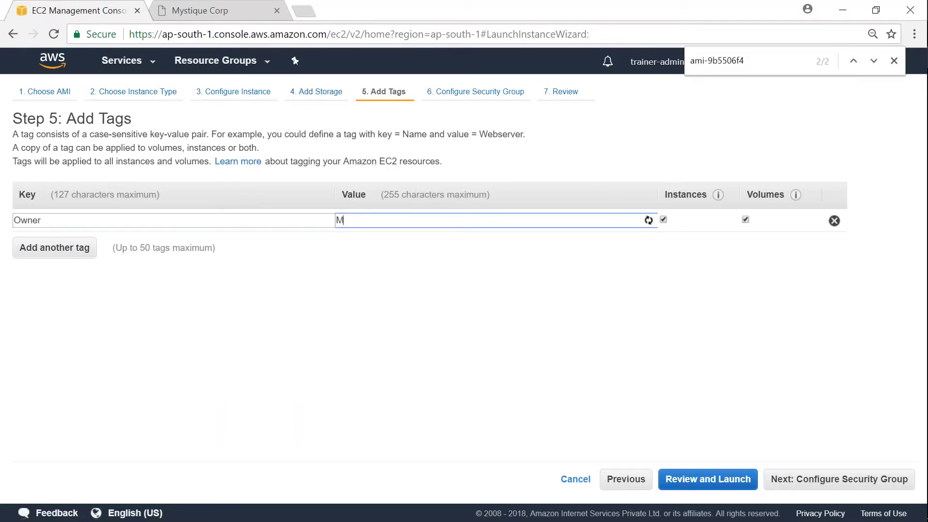
text(iztiik)
key(Return)
text(Name)
key(Tab)
text(Inst)
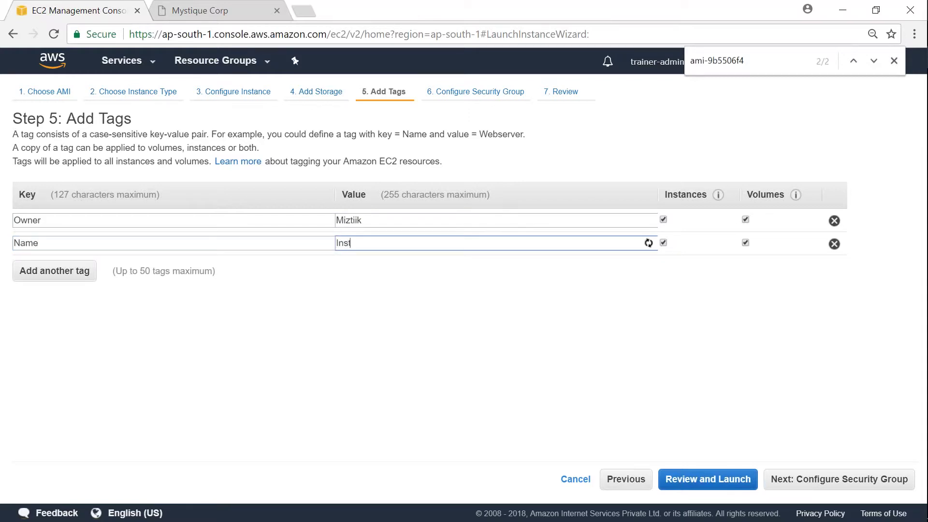
text(-from-AMI)
click(773, 480)
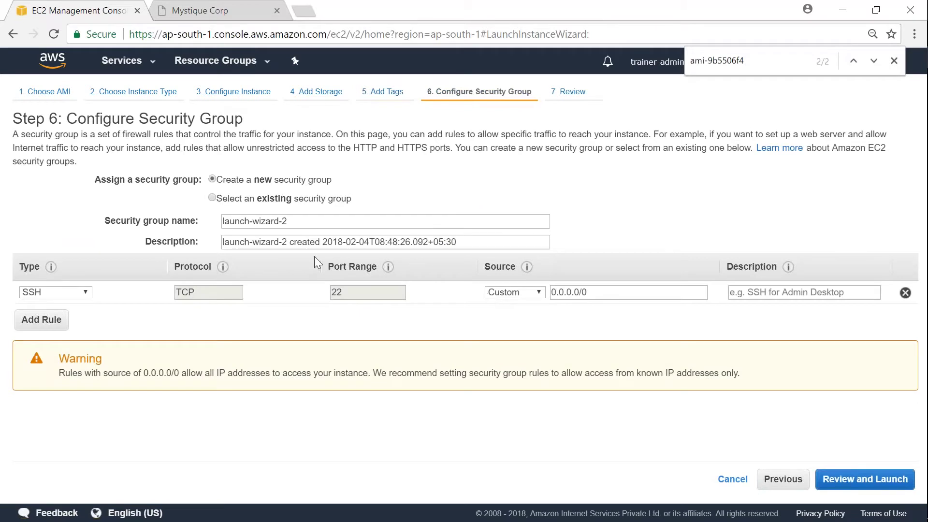
- Assign the existing default VPC security group, check its inbound rules and proceed to the launch review
click(214, 199)
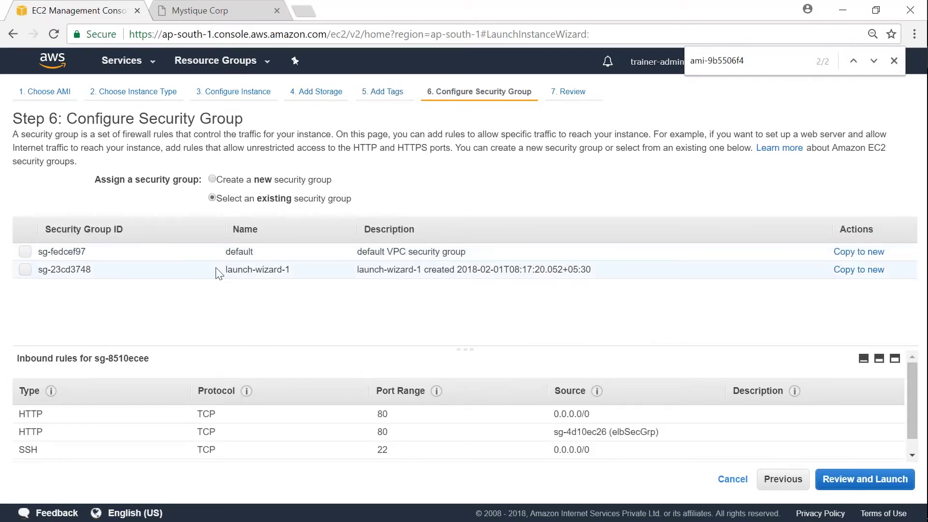
click(26, 252)
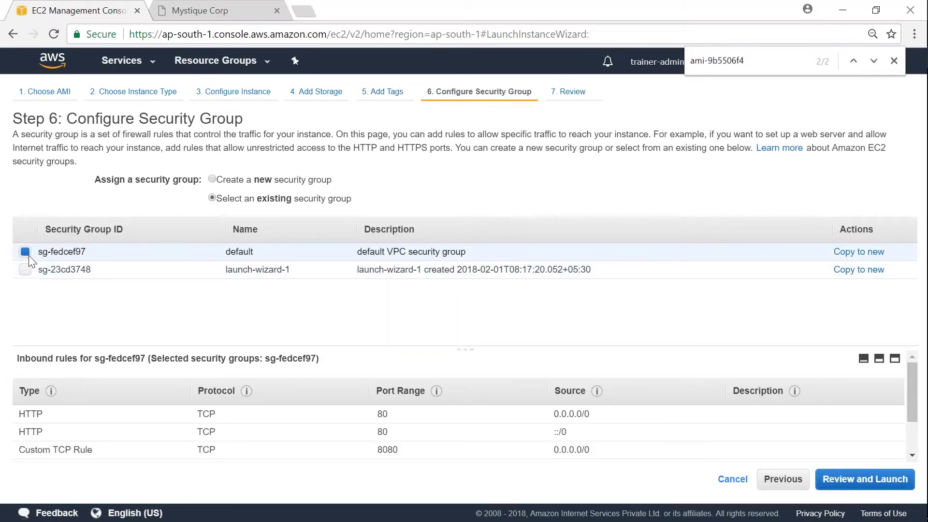
scroll(415, 459, down, 2)
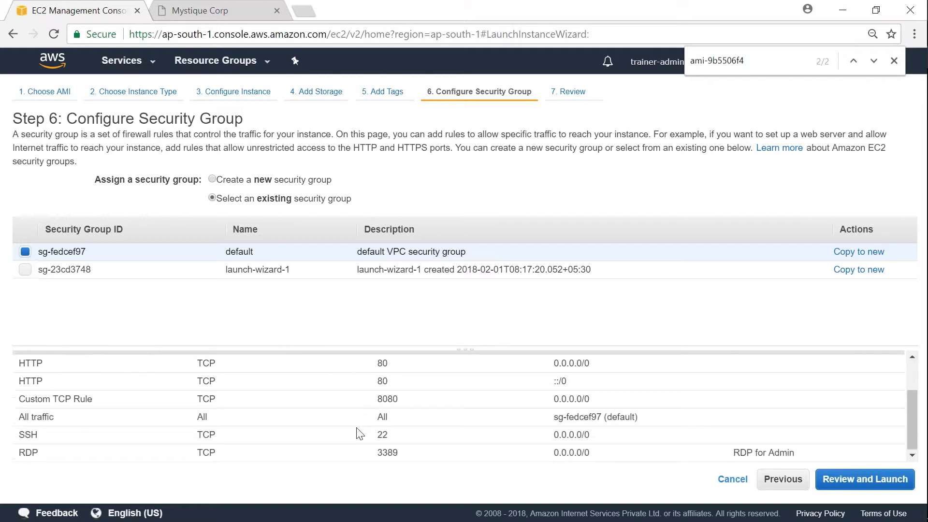
click(849, 484)
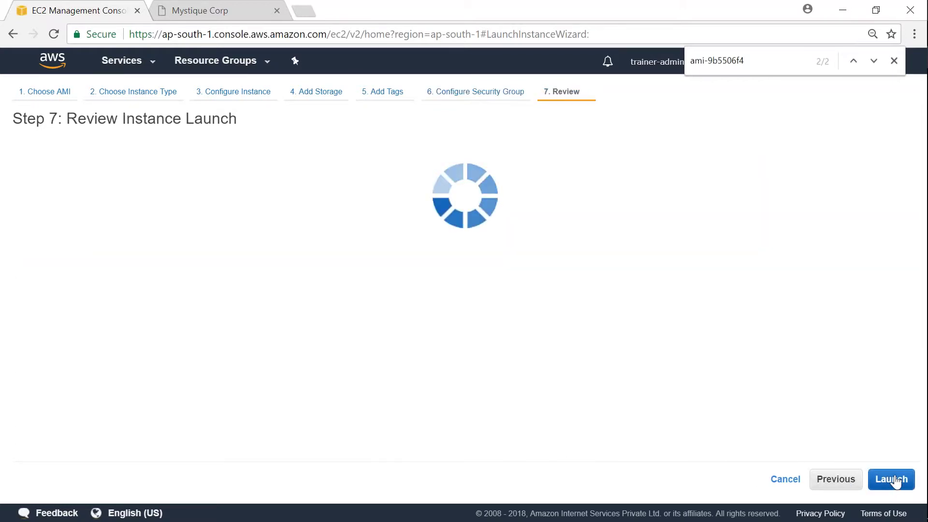
- Launch the instance with the existing key pair mumbai-region-demo-key, acknowledging access to its private key file
click(892, 480)
click(273, 349)
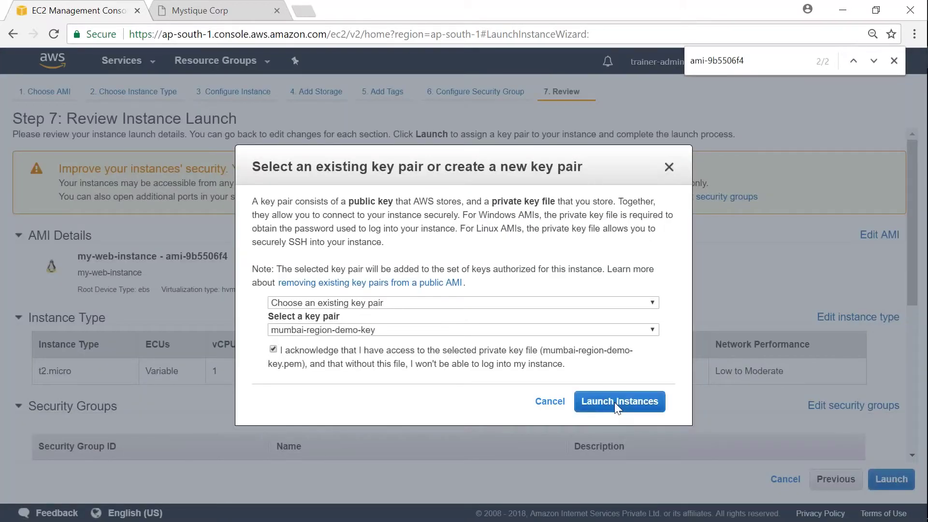
click(647, 403)
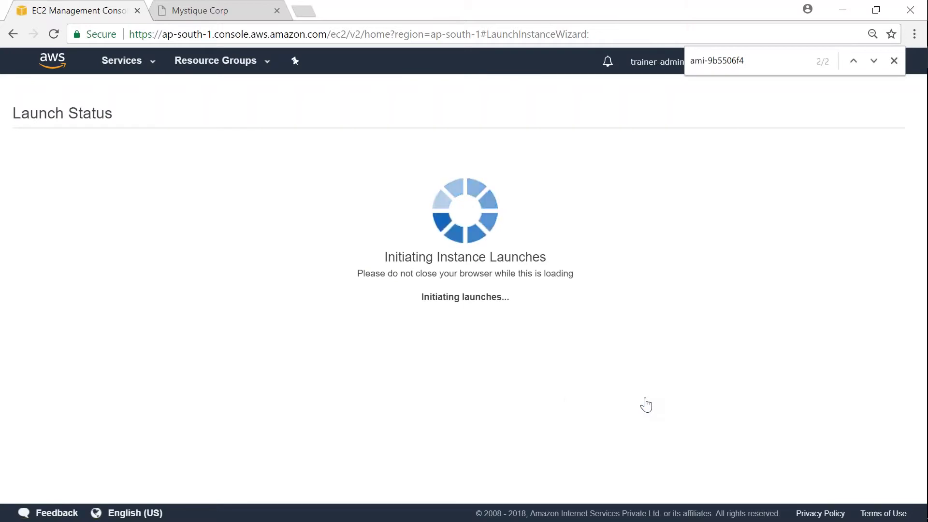
- Close the in-page search, open the instances list and select Inst-from-AMI to check its launch state
click(894, 60)
scroll(853, 387, down, 3)
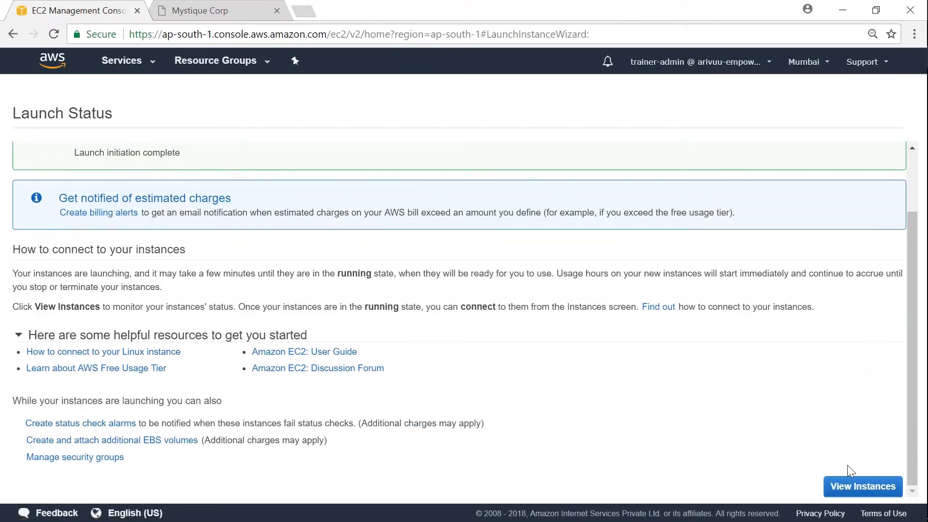
click(857, 485)
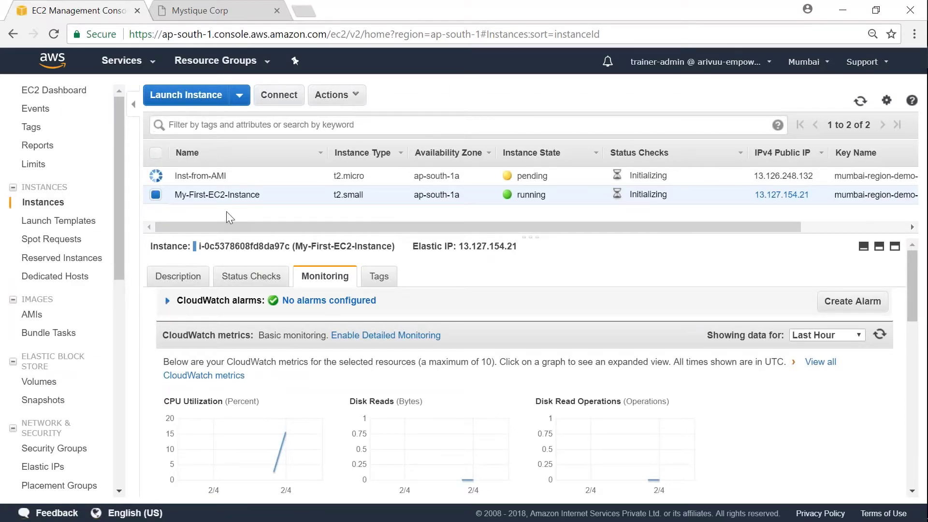
mouse_move(243, 193)
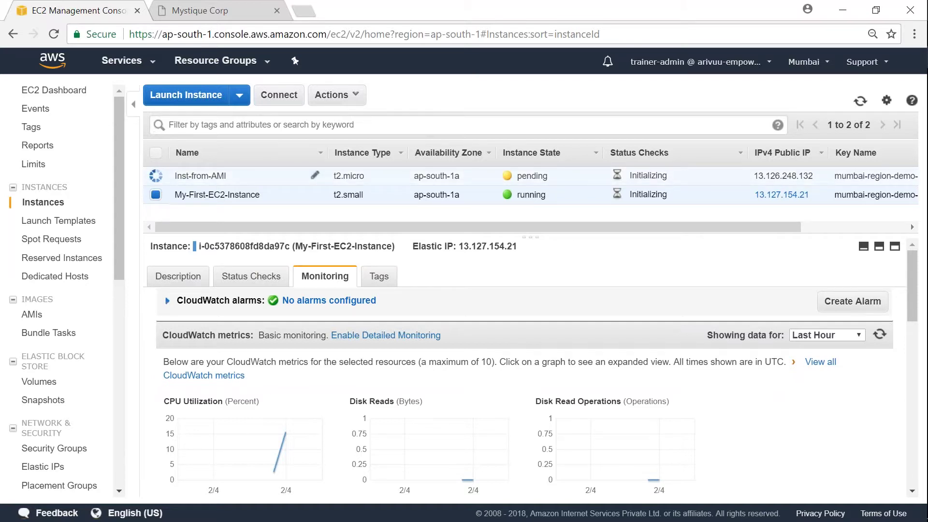
click(156, 176)
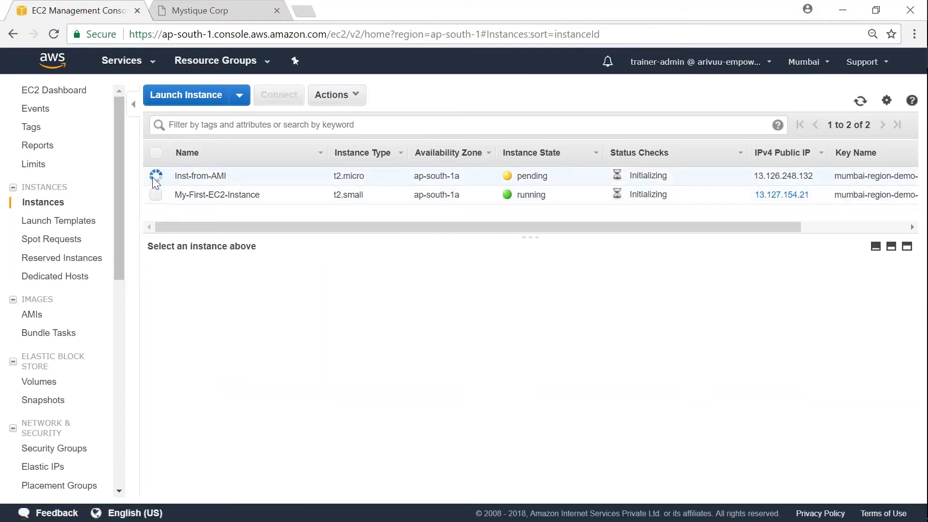
- Copy the IPv4 public IP of Inst-from-AMI and load 13.126.248.132/home.html in a new browser tab
click(183, 277)
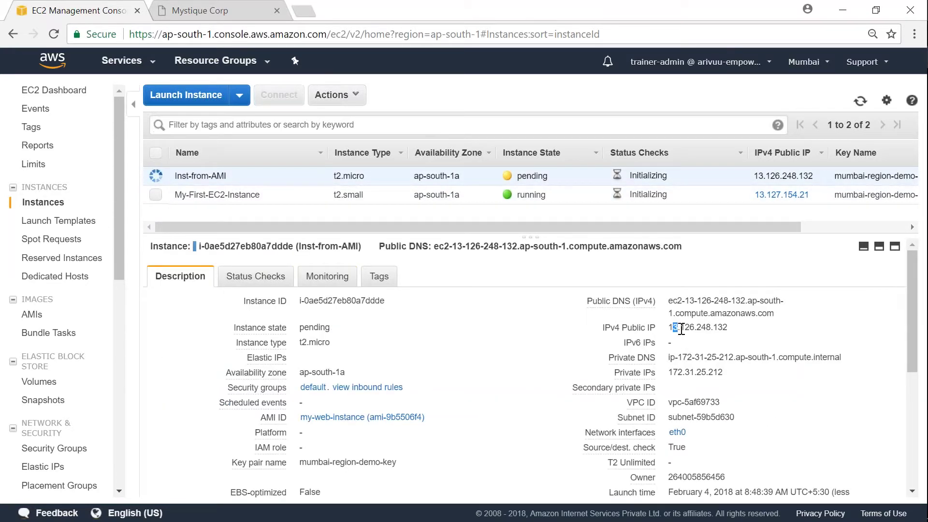
drag(670, 328, 728, 328)
key(ctrl+c)
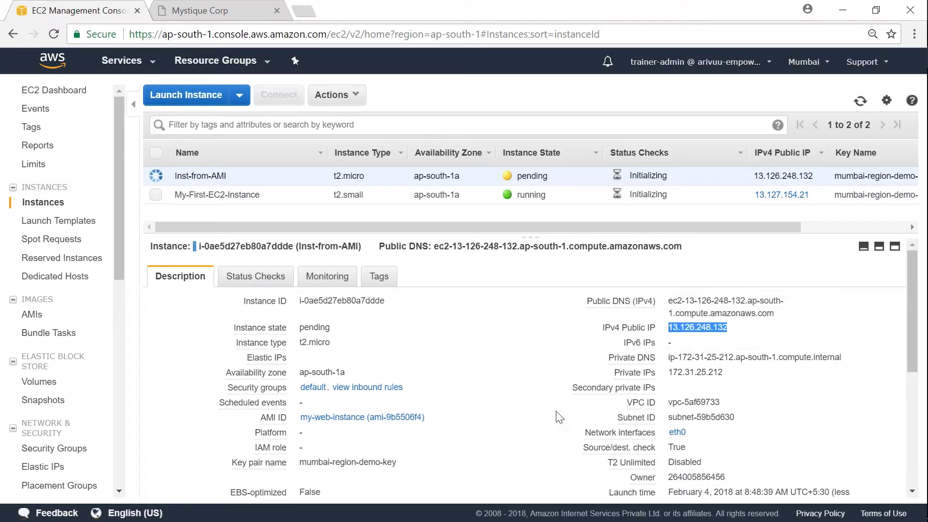
click(306, 12)
key(ctrl+v)
text(/home.thml)
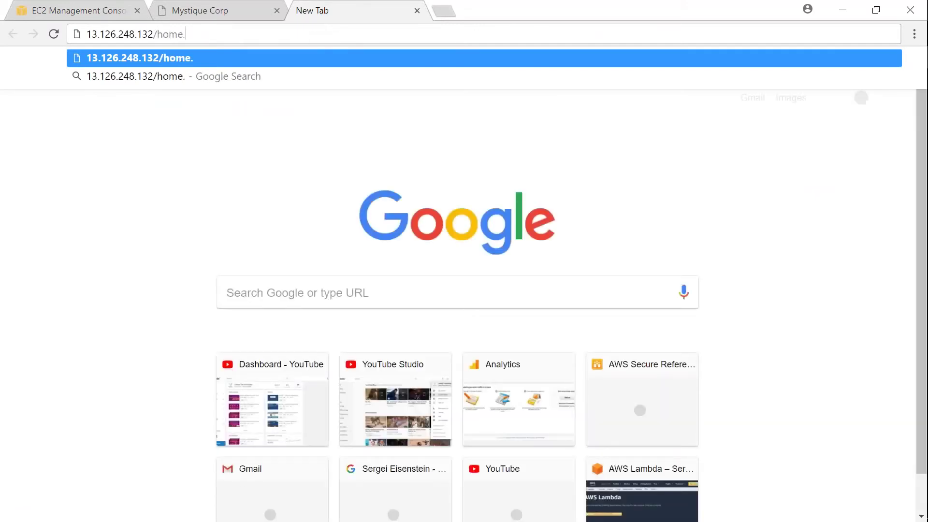
key(BackSpace)
key(BackSpace)
key(BackSpace)
key(BackSpace)
text(html)
key(Return)
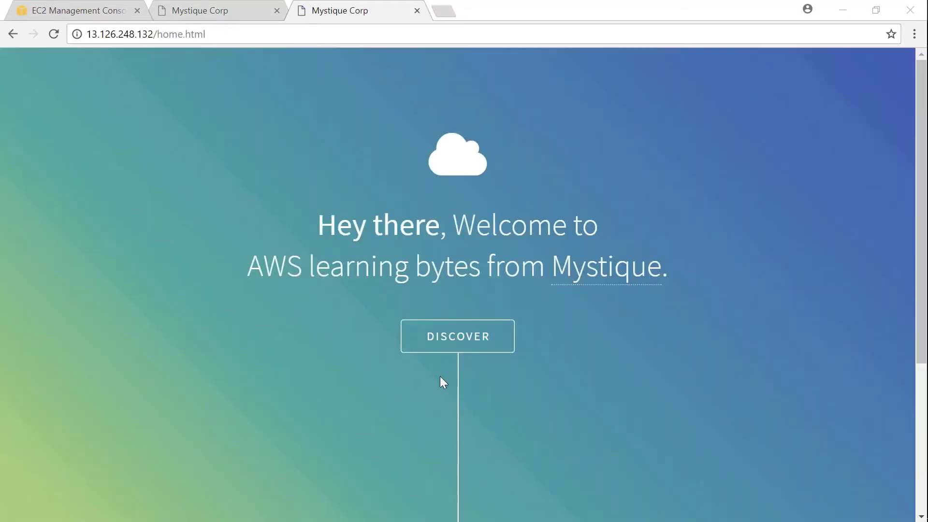
- Compare the web page and address served by Inst-from-AMI with those of 13.127.154.21/home.html, and return to the EC2 console
click(238, 36)
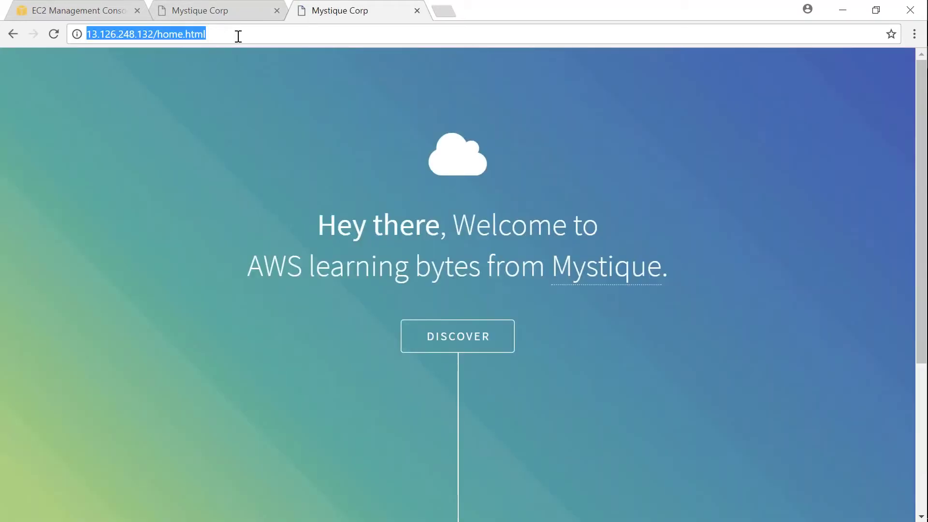
click(238, 36)
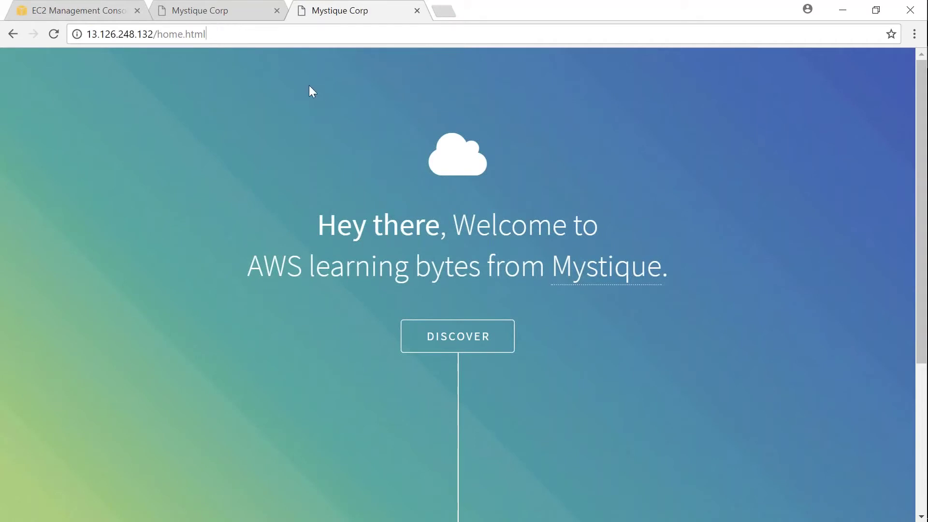
key(ctrl+1)
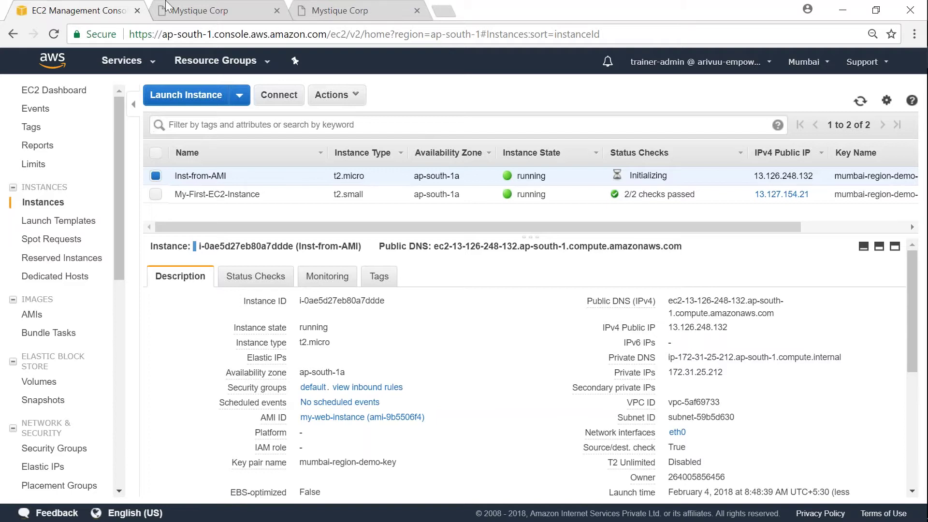
click(217, 9)
click(322, 56)
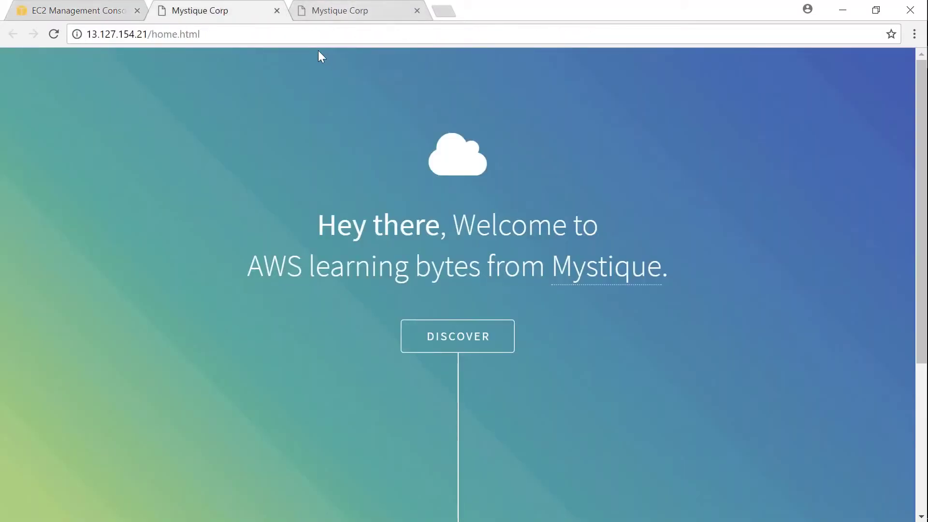
drag(92, 35, 139, 35)
click(182, 35)
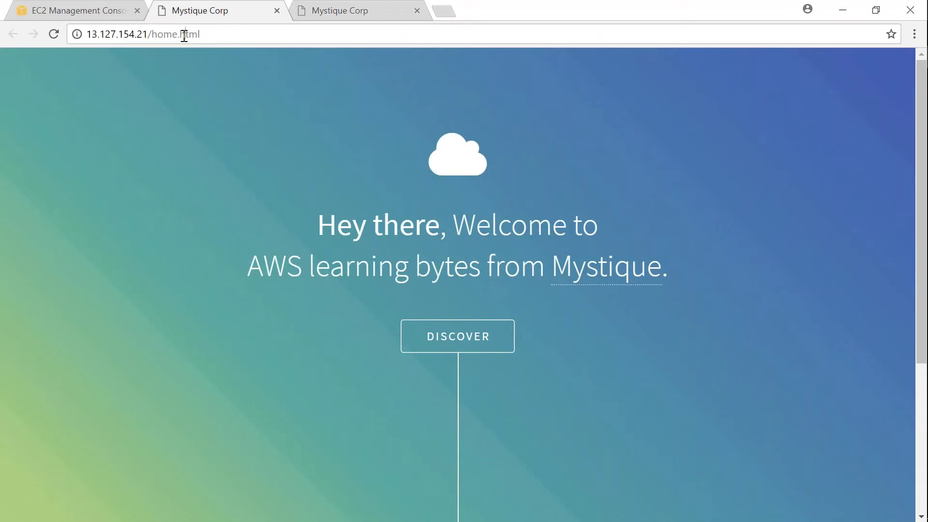
click(349, 12)
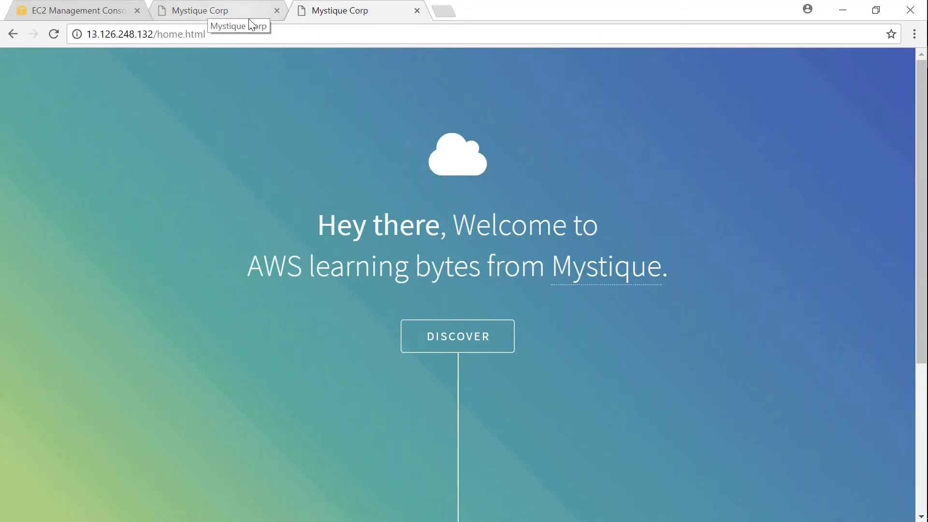
key(ctrl+shift+Tab)
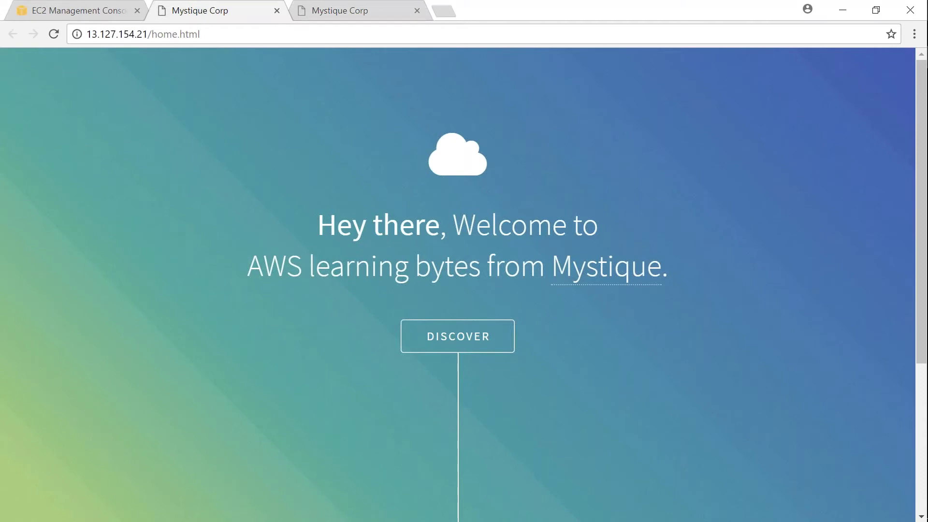
click(77, 10)
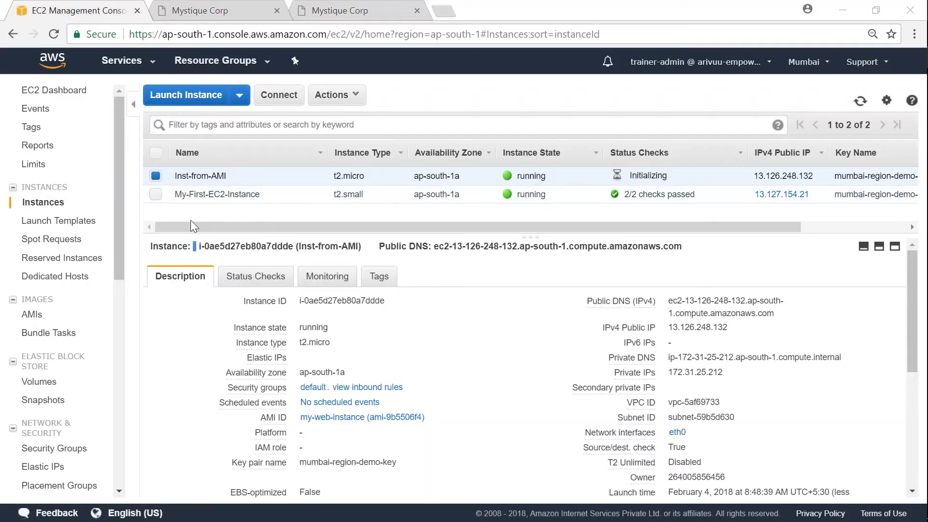
- View the details of My-First-EC2-Instance, switch to its MobaXterm session and run curl without arguments
click(156, 194)
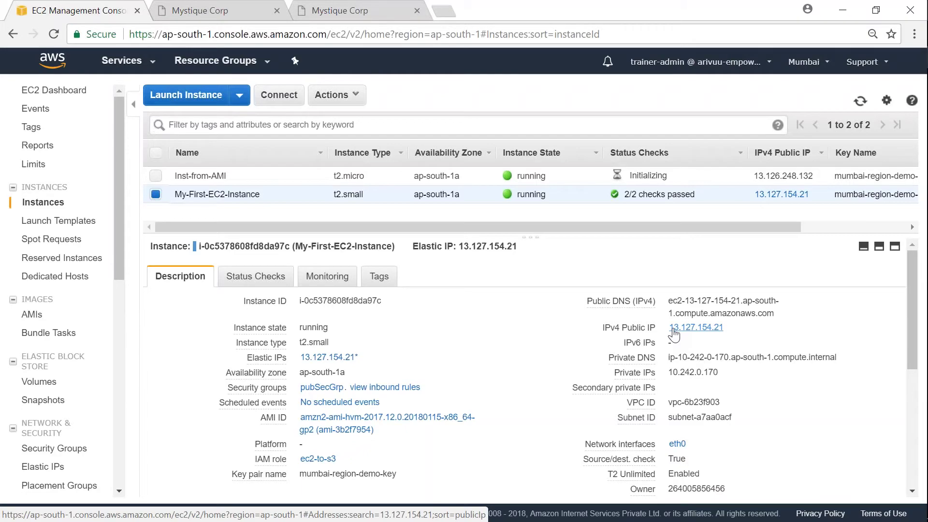
key(alt+Tab)
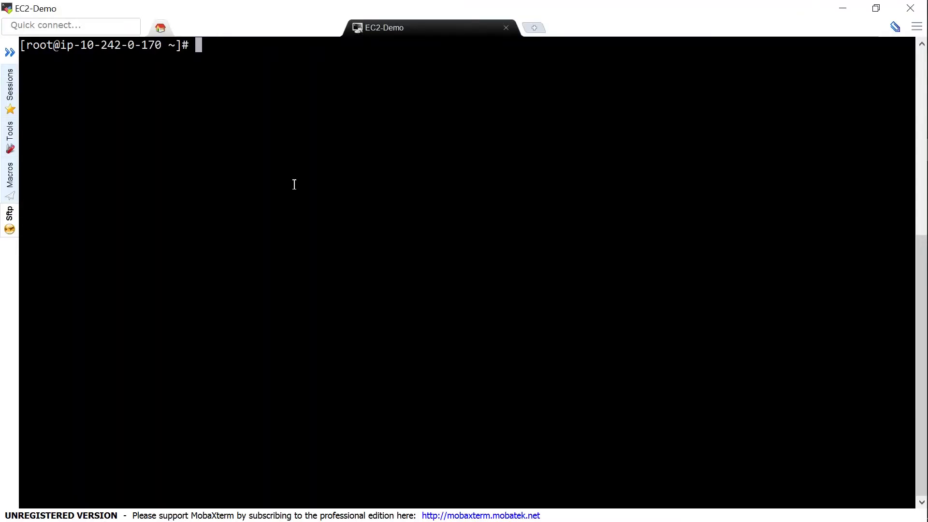
text(curl)
key(Return)
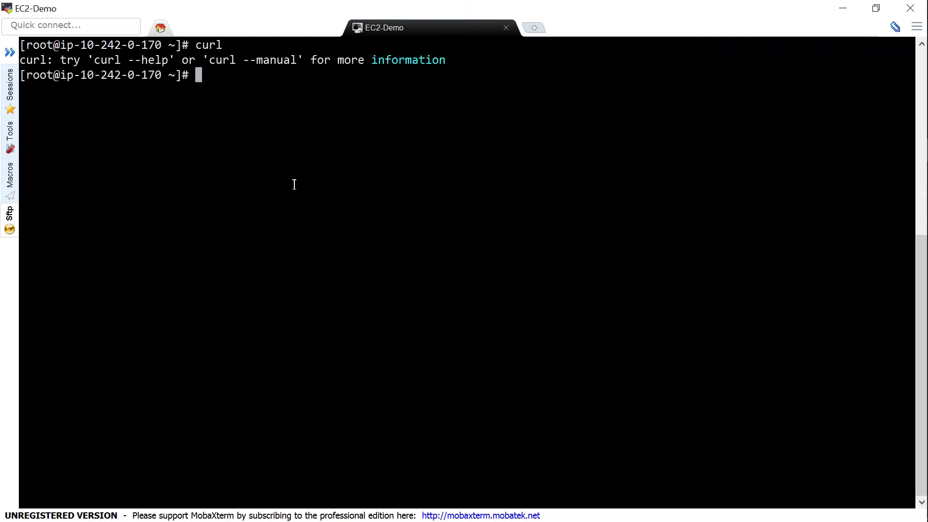
text(curl http://)
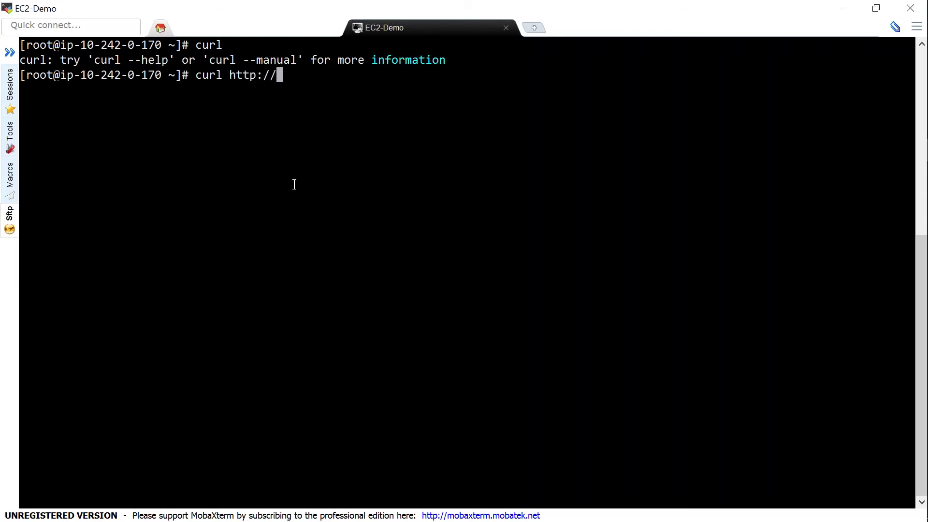
text(169.254)
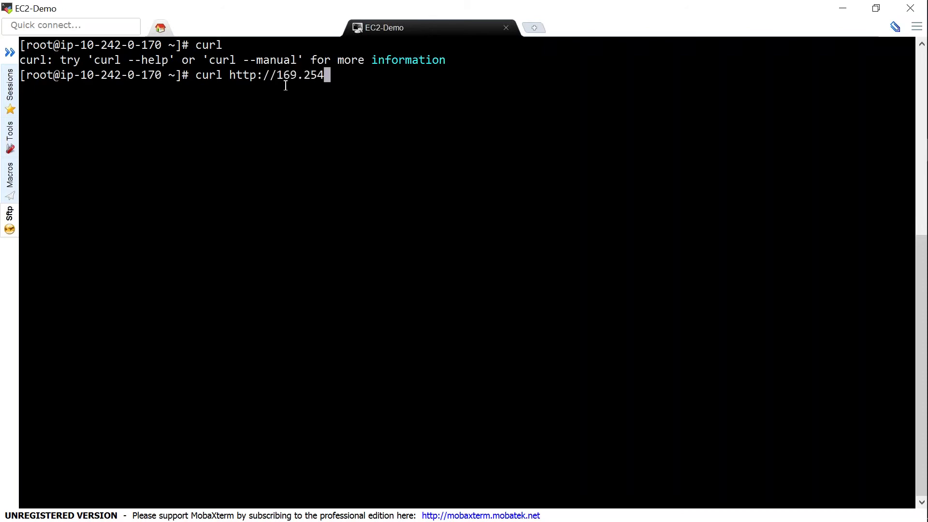
drag(278, 75, 323, 75)
text(.)
right_click(322, 75)
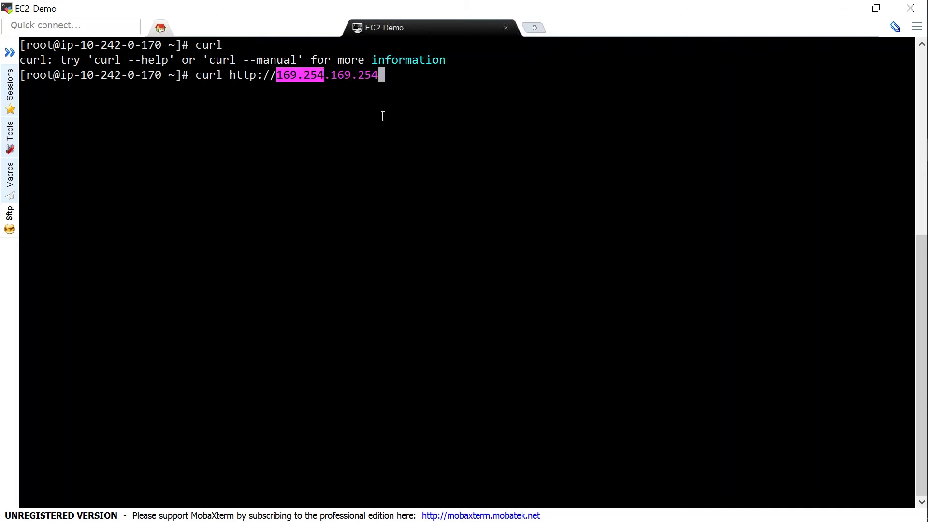
text(/latest/me)
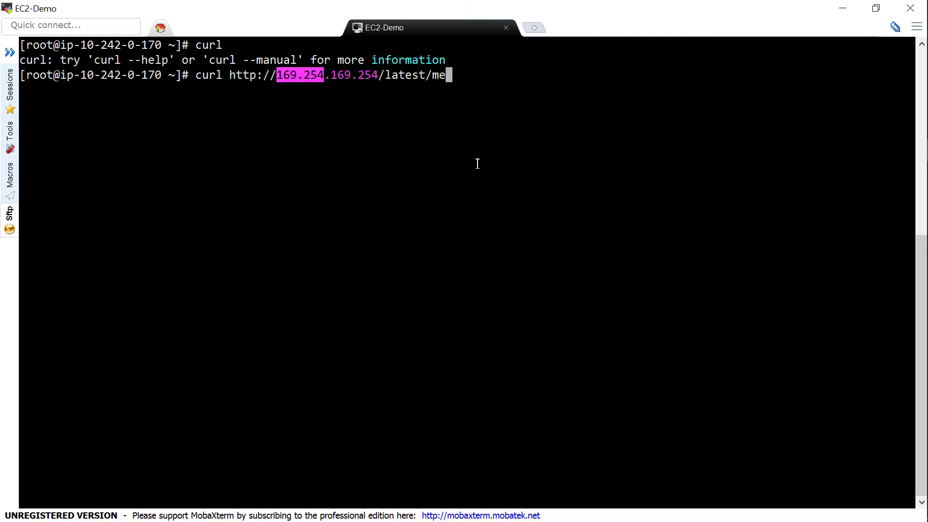
text(ta-data)
key(Return)
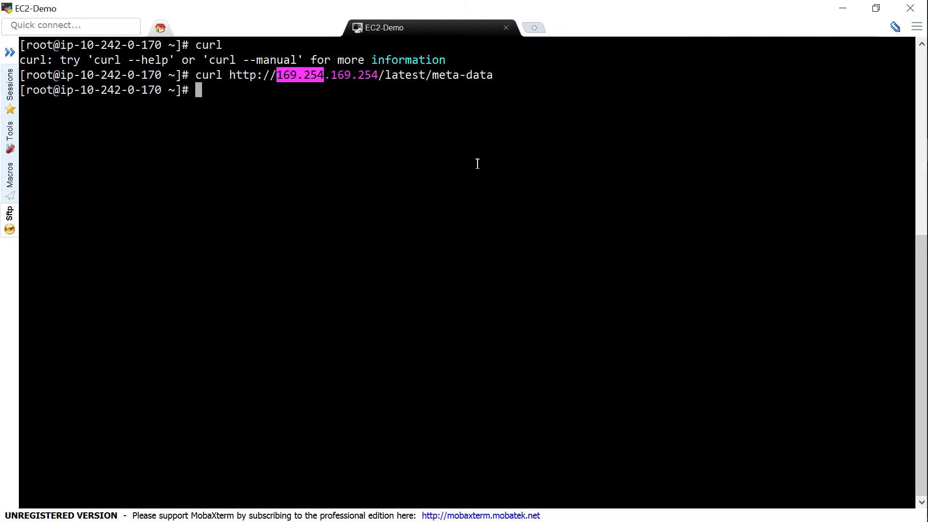
key(Up)
text(/)
key(Return)
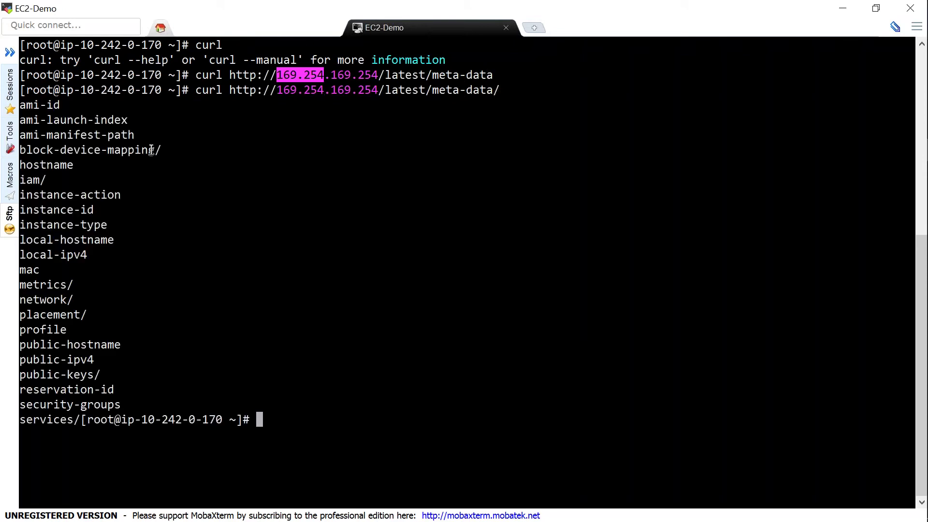
drag(192, 90, 499, 90)
right_click(498, 90)
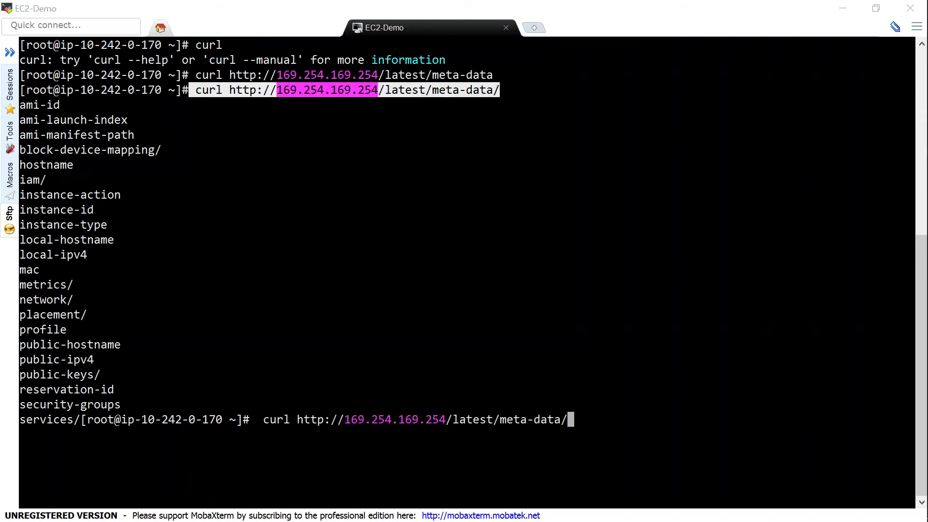
double_click(34, 104)
right_click(33, 103)
key(Return)
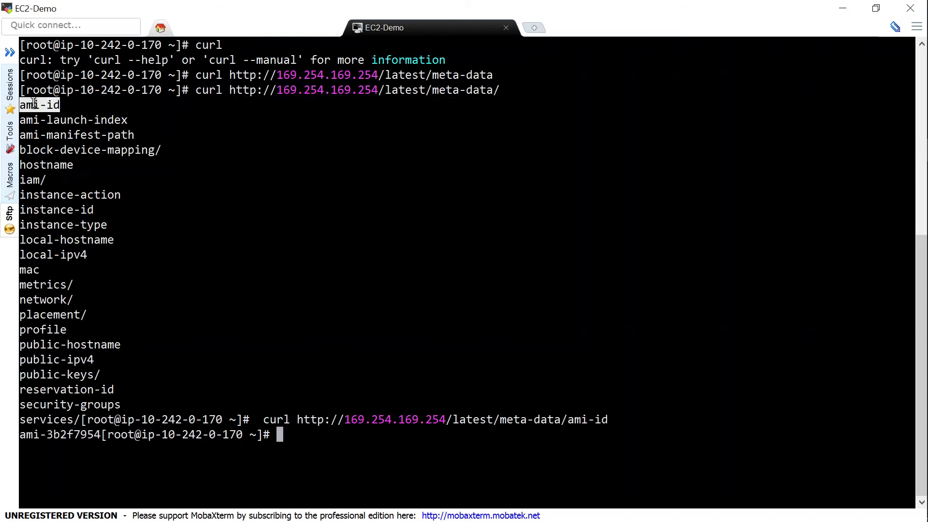
drag(100, 439, 18, 435)
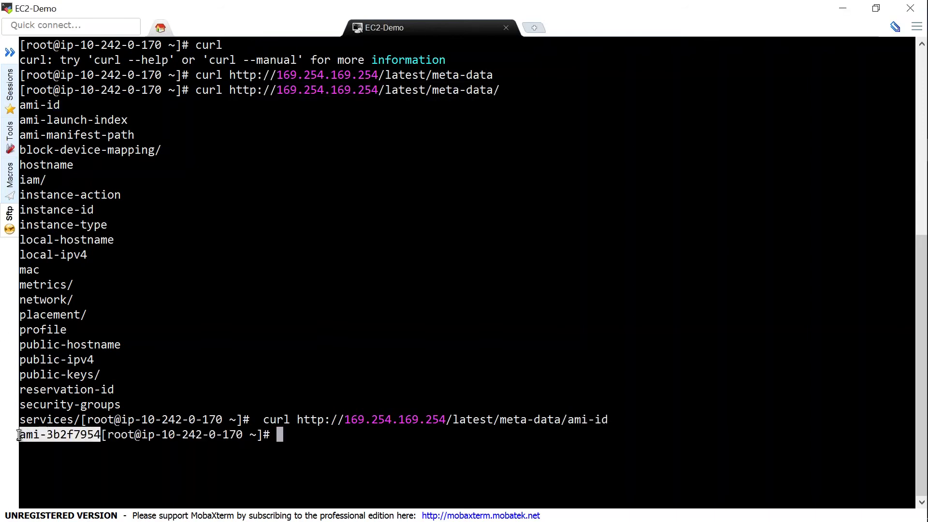
click(108, 450)
- Reuse the curl command with the path /latest/meta-data/public-ipv4 to query the public IP address, and highlight the returned address
drag(102, 436, 607, 420)
click(105, 449)
click(286, 427)
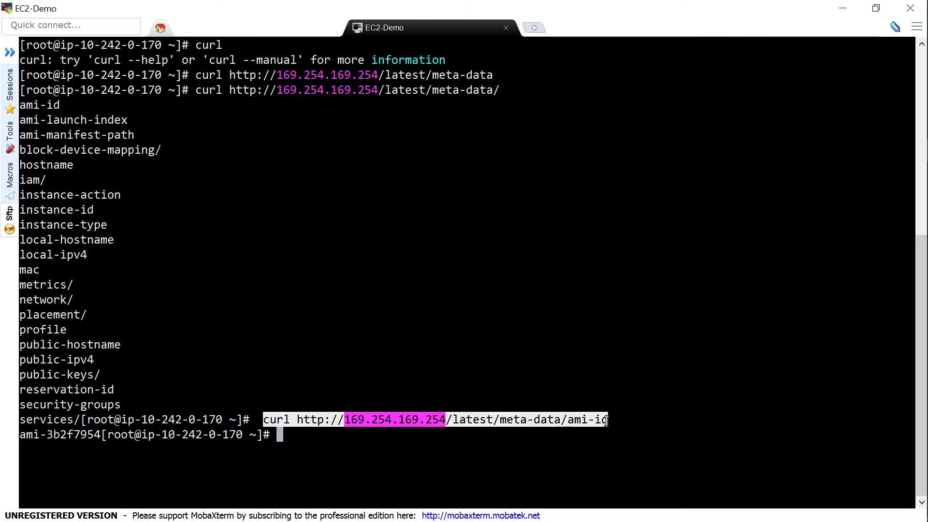
right_click(608, 421)
key(BackSpace)
key(BackSpace)
key(BackSpace)
key(BackSpace)
key(BackSpace)
key(BackSpace)
key(BackSpace)
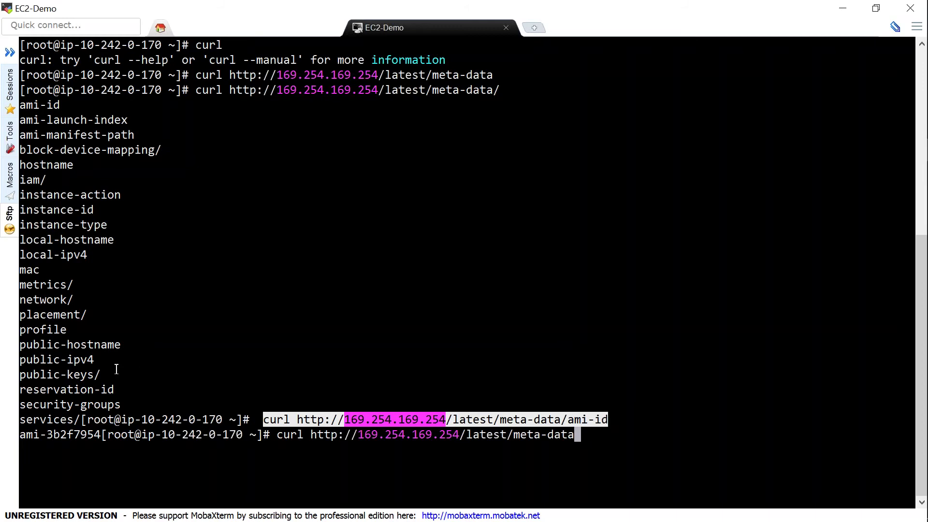
double_click(64, 360)
right_click(64, 360)
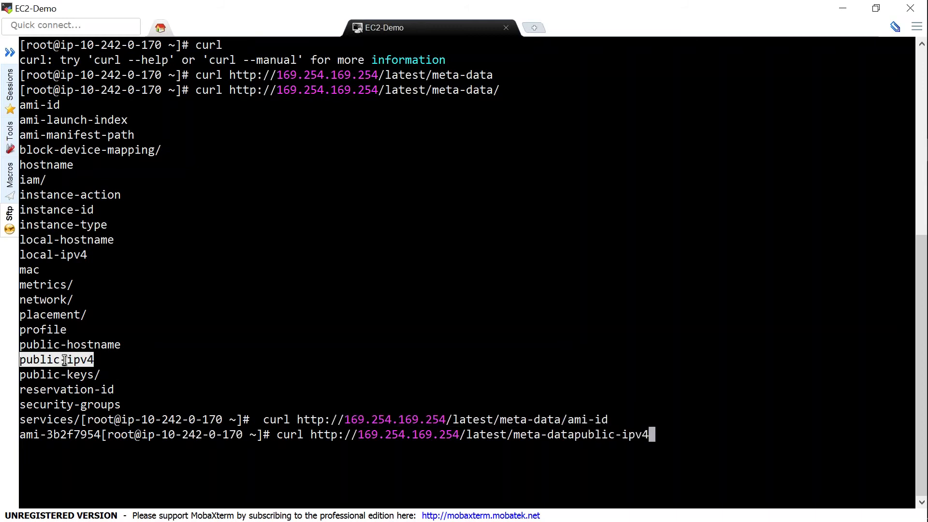
key(Left)
key(Left)
key(Left)
key(Left)
key(Left)
key(Left)
key(Left)
key(Left)
key(Left)
key(Left)
key(Left)
text(/)
key(Return)
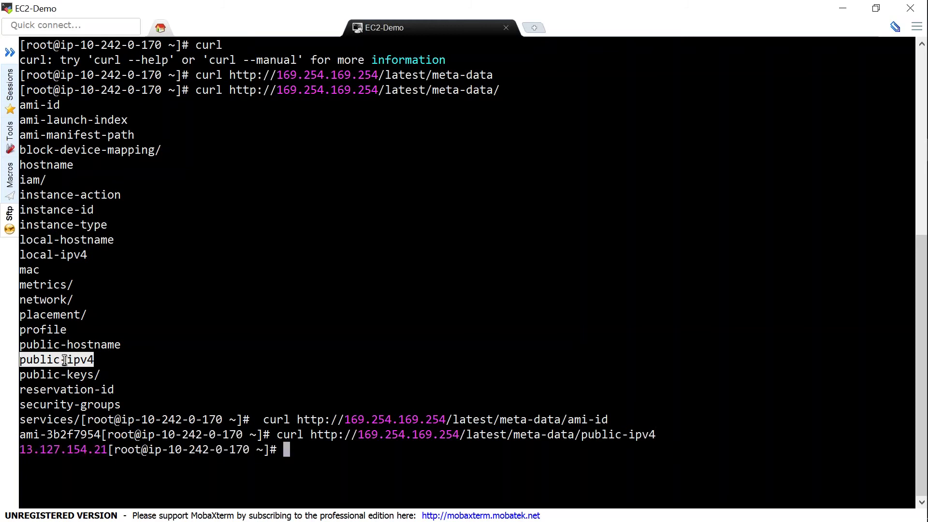
double_click(74, 451)
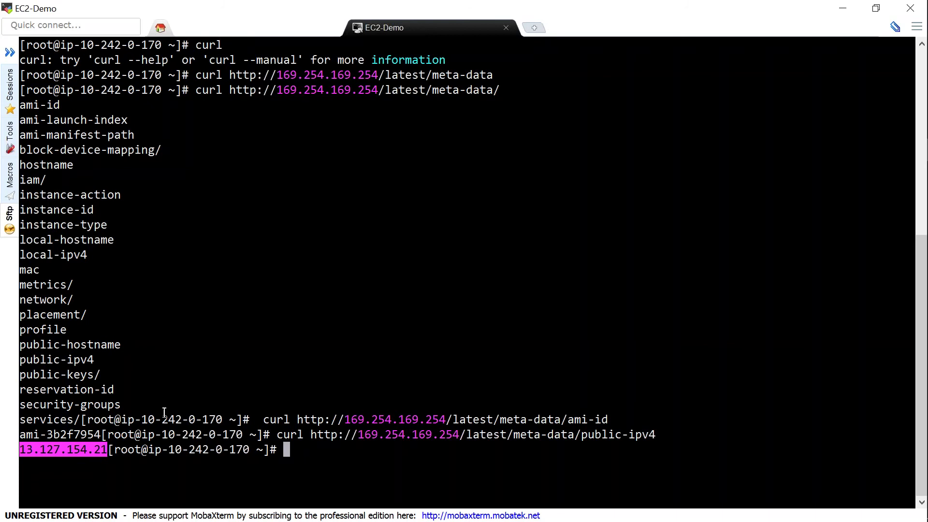
drag(279, 437, 547, 435)
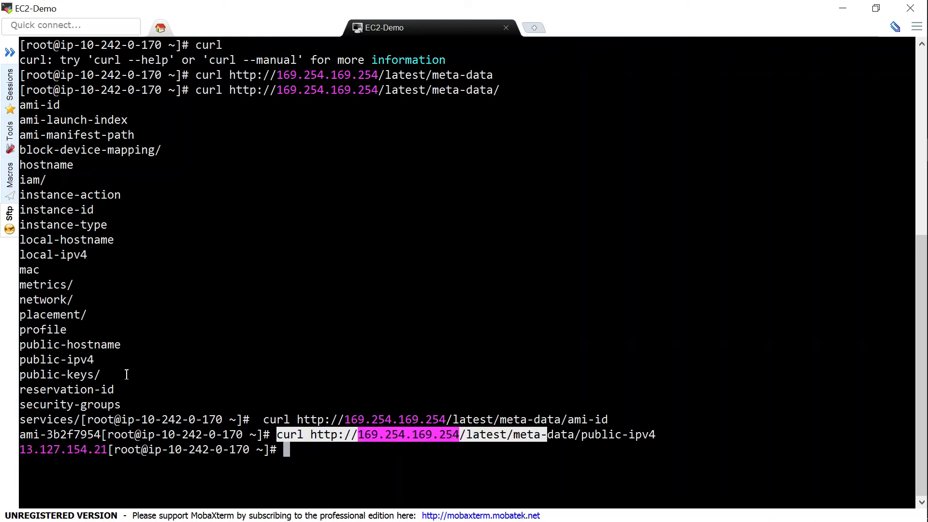
drag(586, 435, 279, 437)
right_click(281, 437)
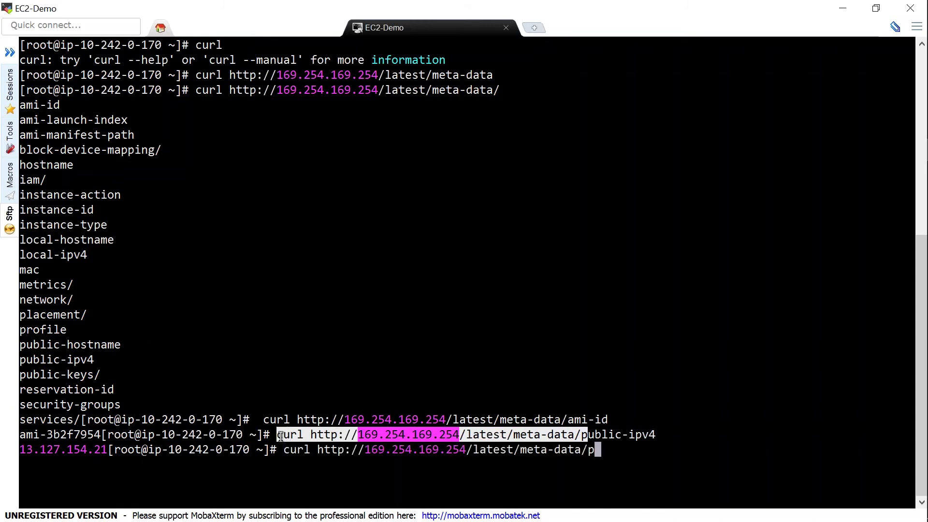
key(BackSpace)
text(iam)
text(/)
key(Return)
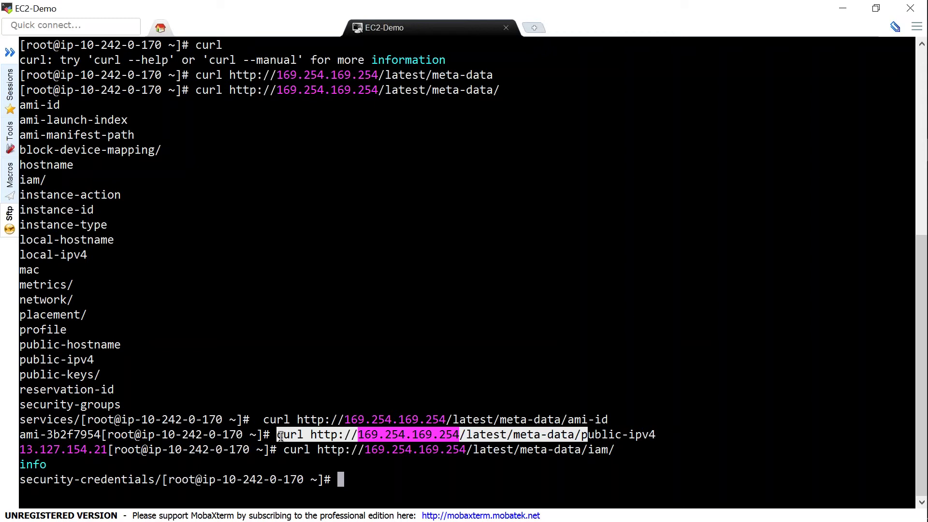
key(Up)
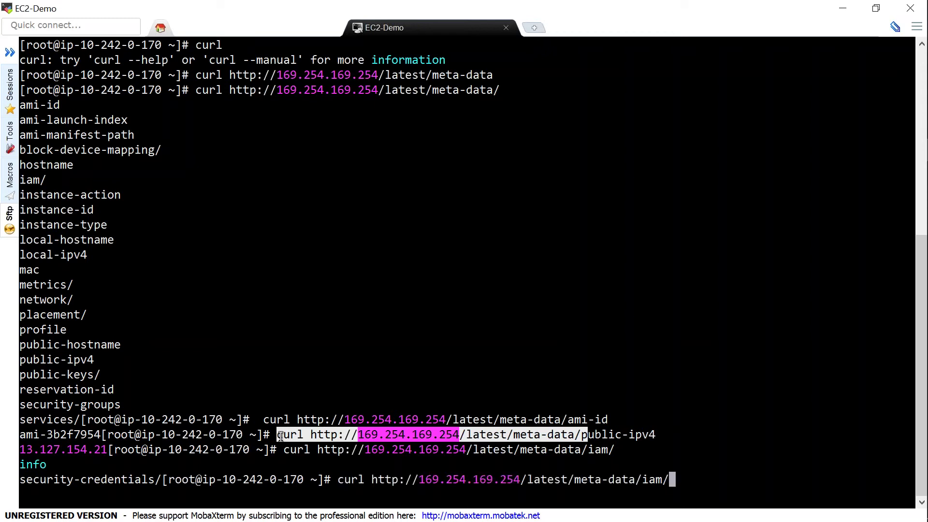
key(BackSpace)
key(BackSpace)
key(BackSpace)
key(BackSpace)
key(Left)
key(Left)
key(Left)
key(Left)
key(Left)
key(Left)
key(BackSpace)
key(BackSpace)
key(BackSpace)
key(BackSpace)
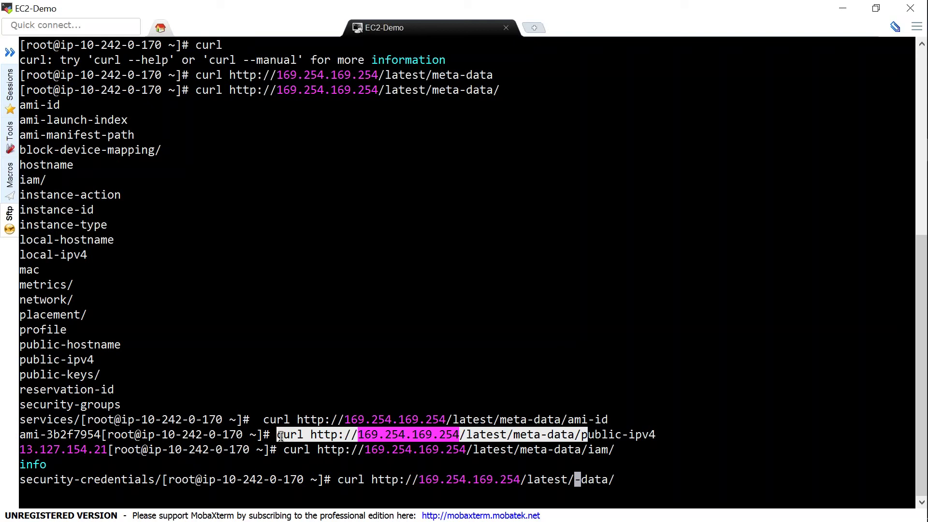
text(user)
key(Return)
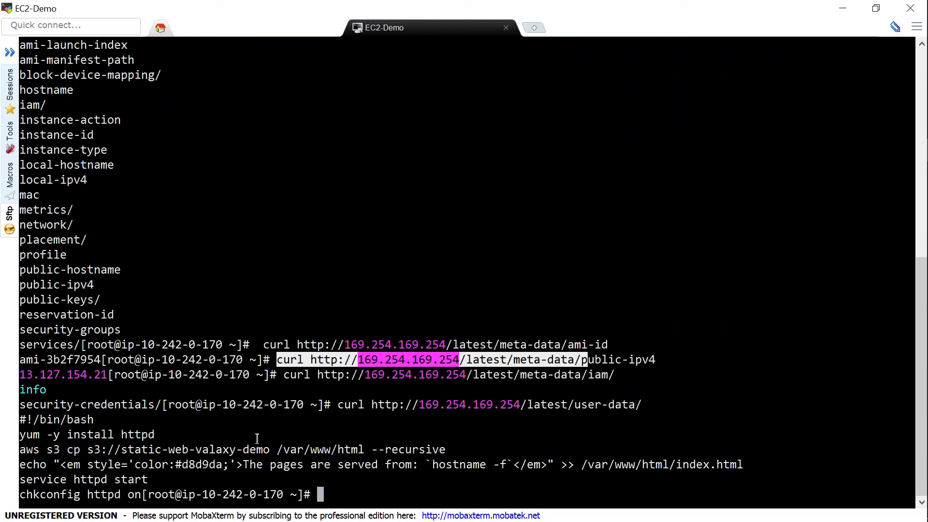
click(20, 420)
drag(20, 419, 366, 484)
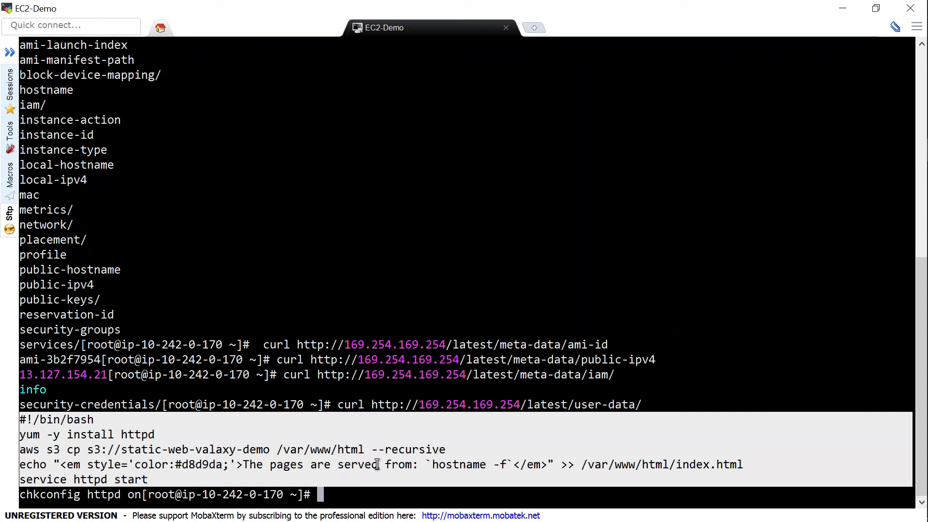
- Switch back to the EC2 console in the browser and open the user data of My-First-EC2-Instance for viewing
key(alt+Tab)
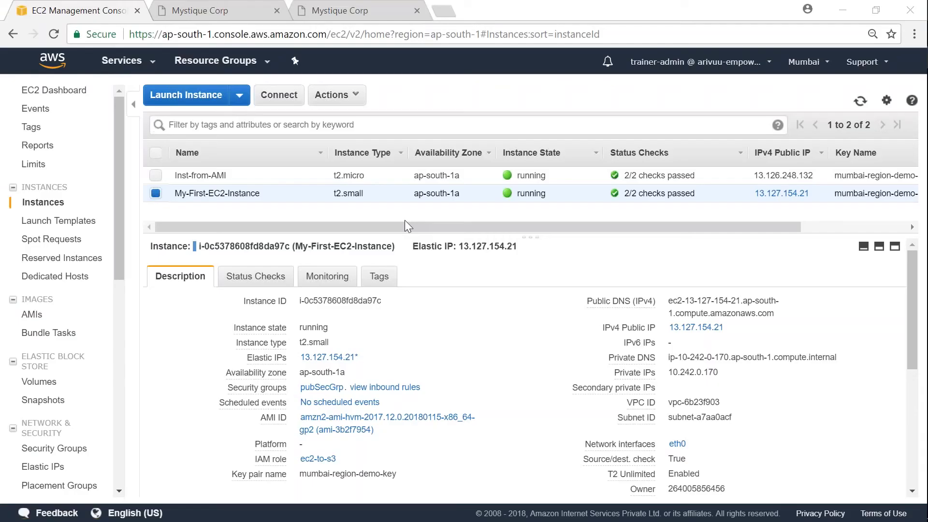
click(336, 95)
mouse_move(384, 188)
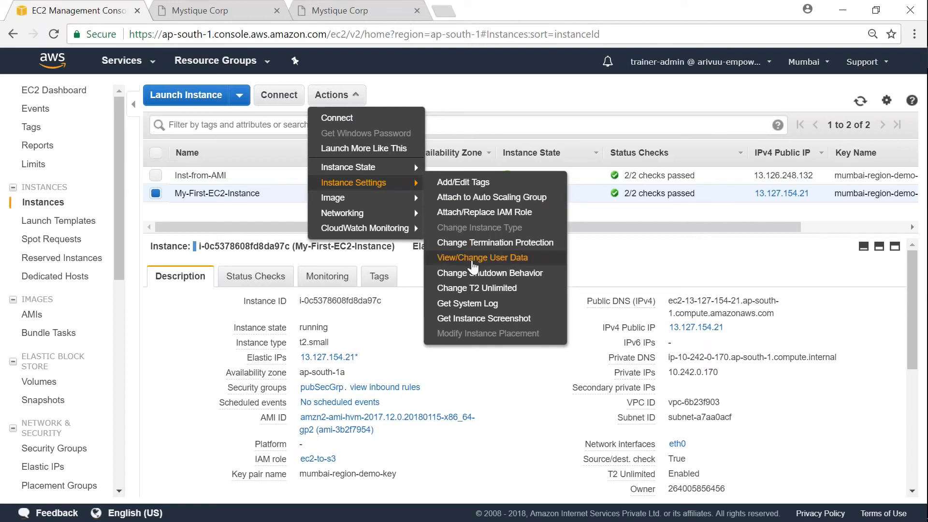
click(473, 261)
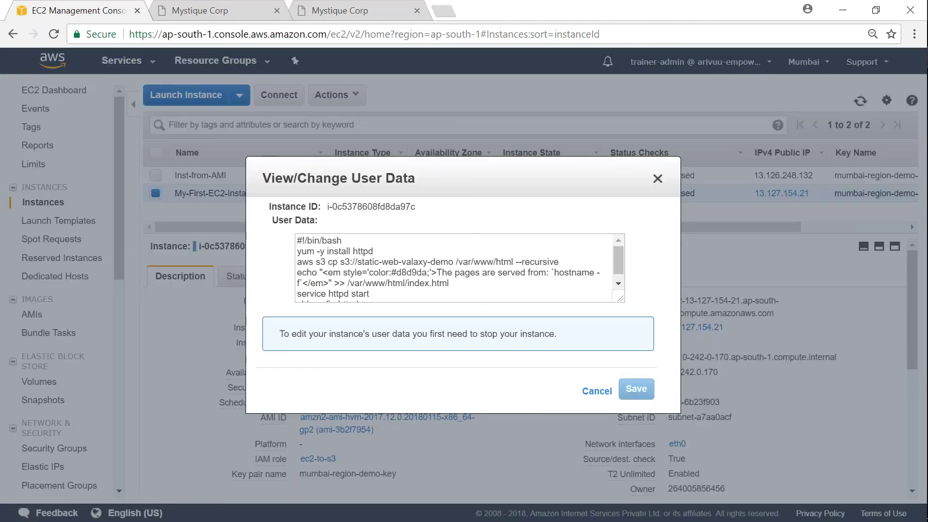